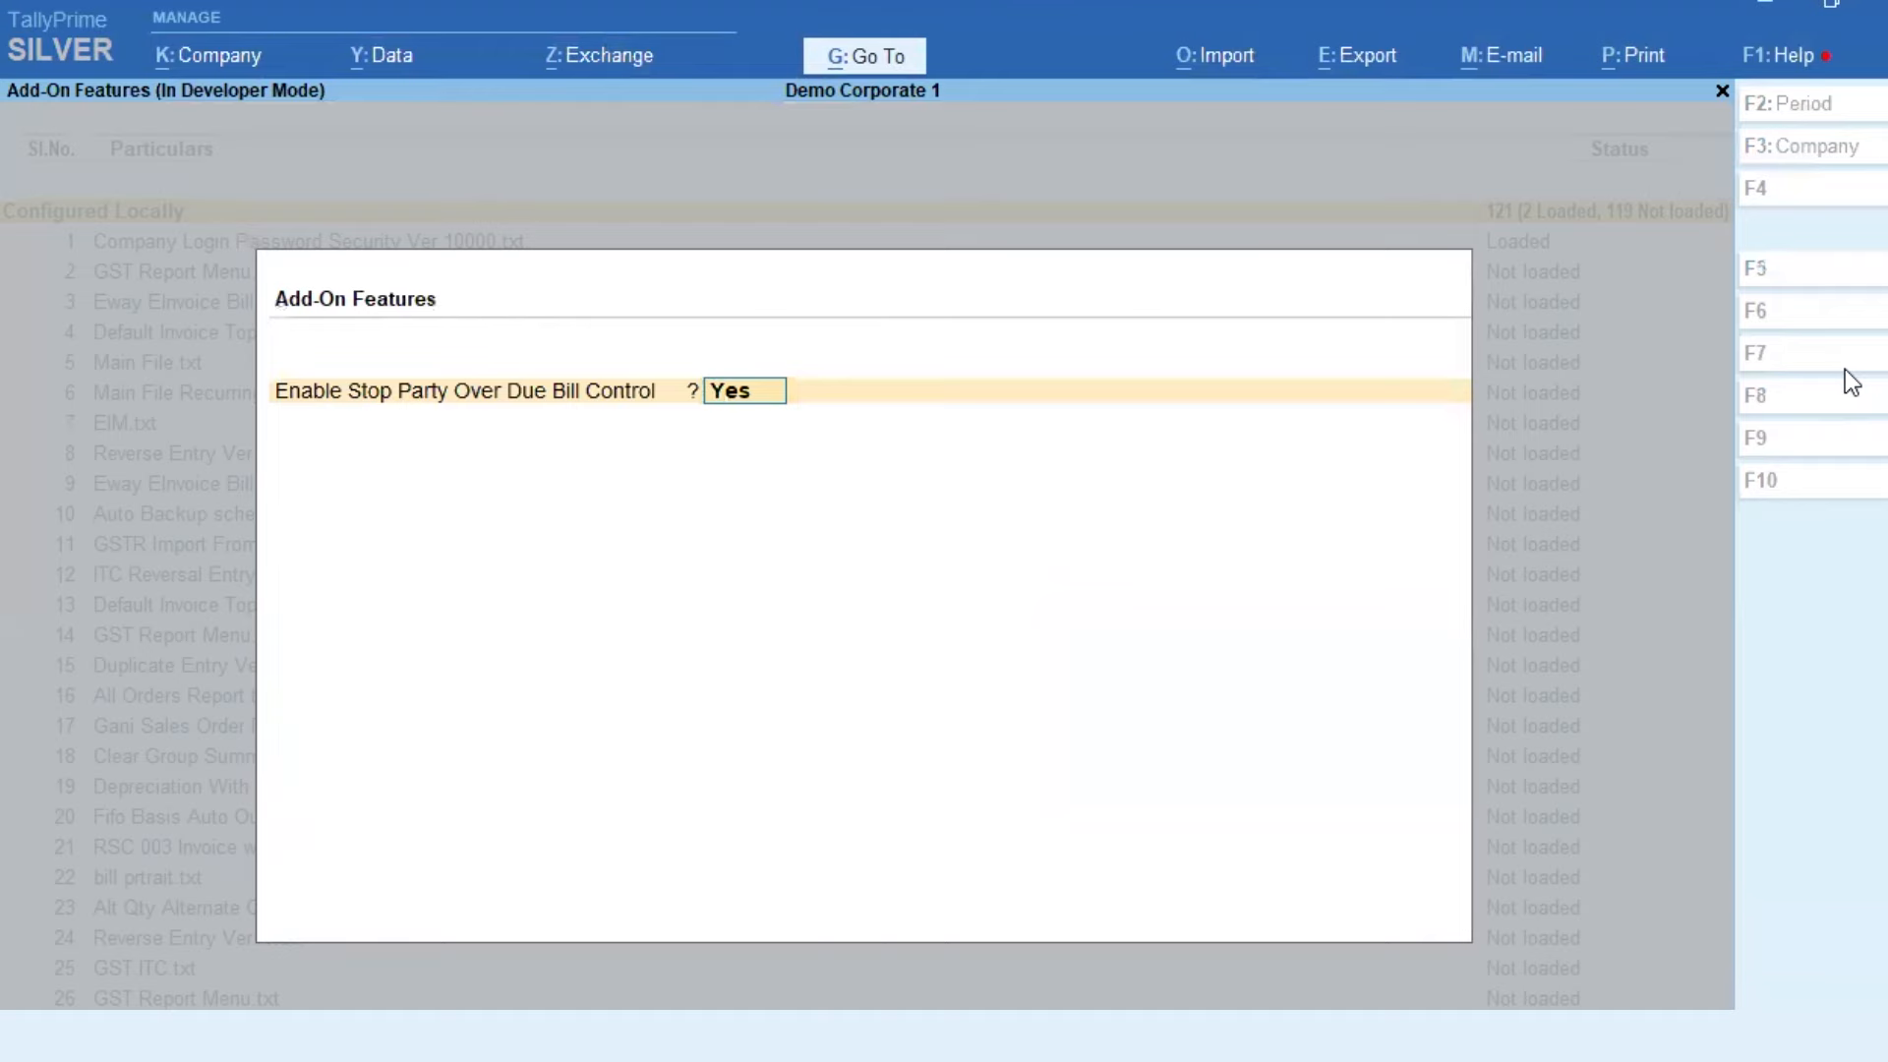
Step: Save the add-on setting with Enable Stop Party Over Due Bill Control set to Yes
{"action": "key", "text": "Return"}
{"action": "key", "text": "Return"}
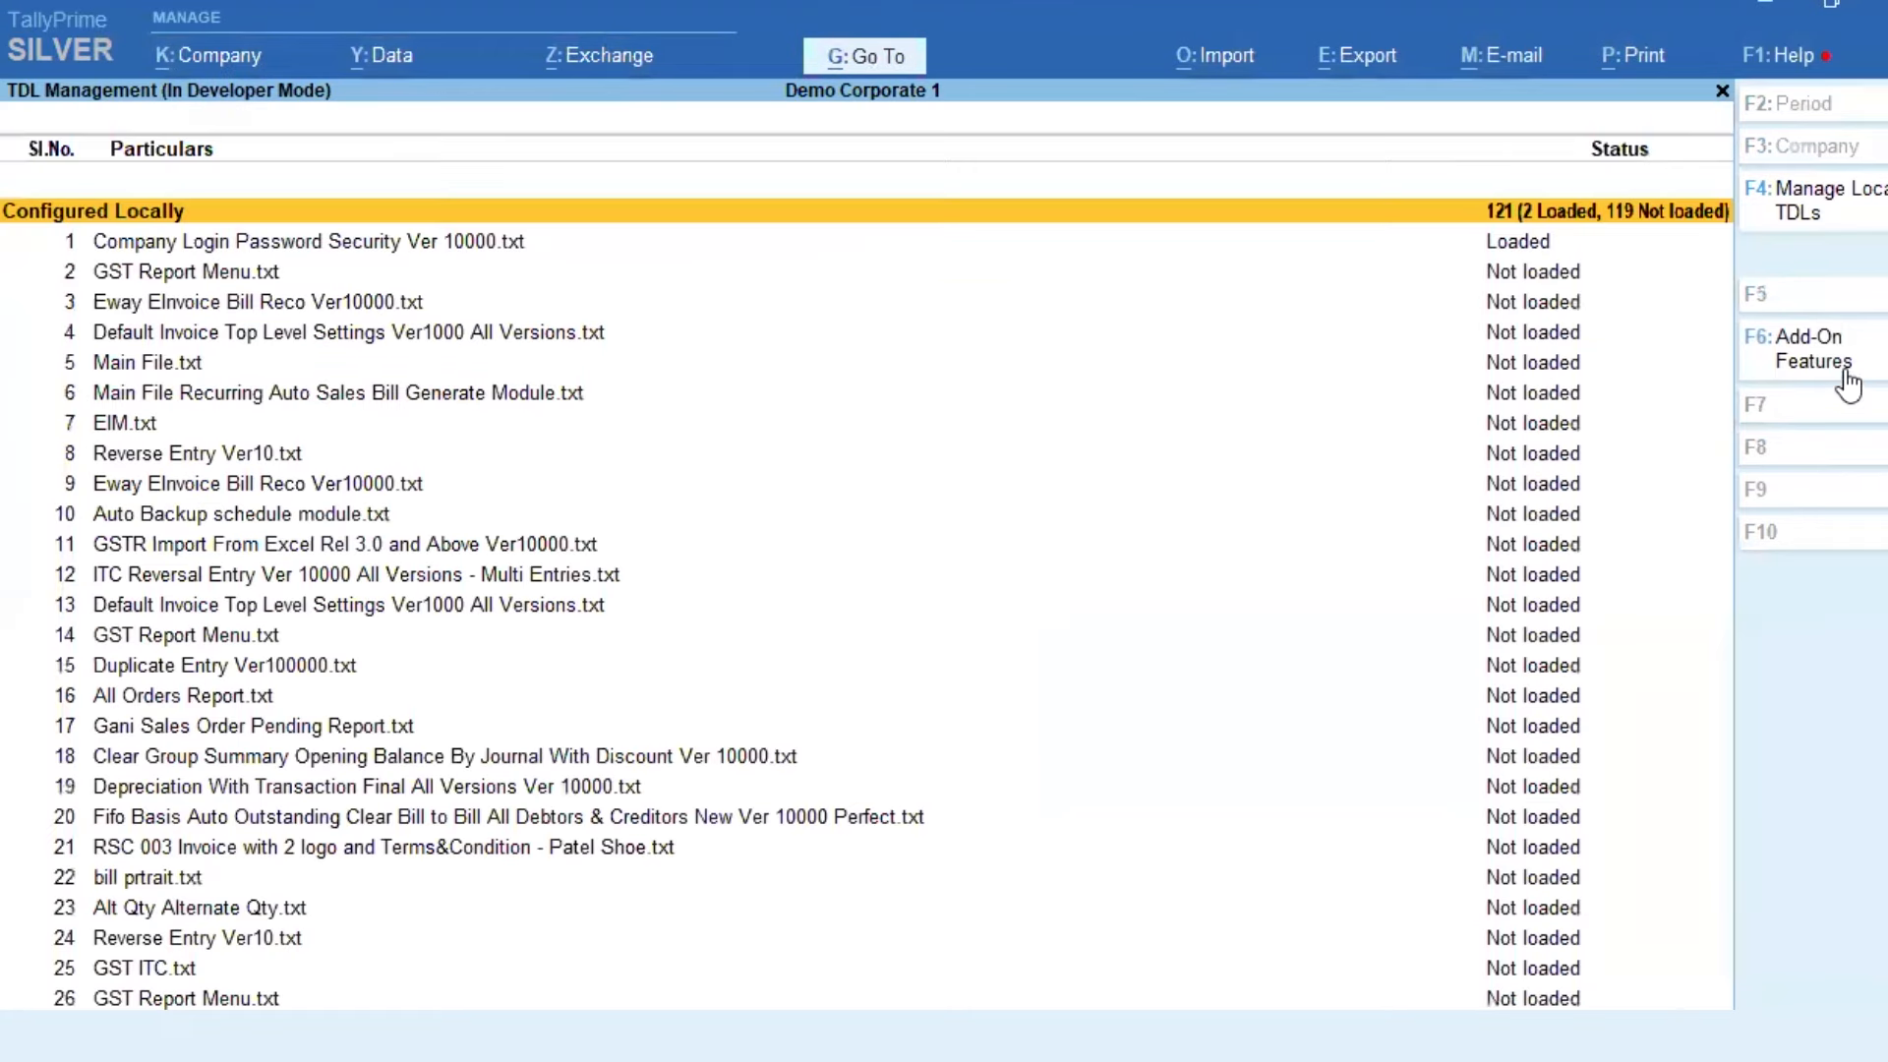
Step: Go to the Gateway and open company Demo Corporate 1 for alteration
{"action": "key", "text": "Escape"}
{"action": "key", "text": "alt+k"}
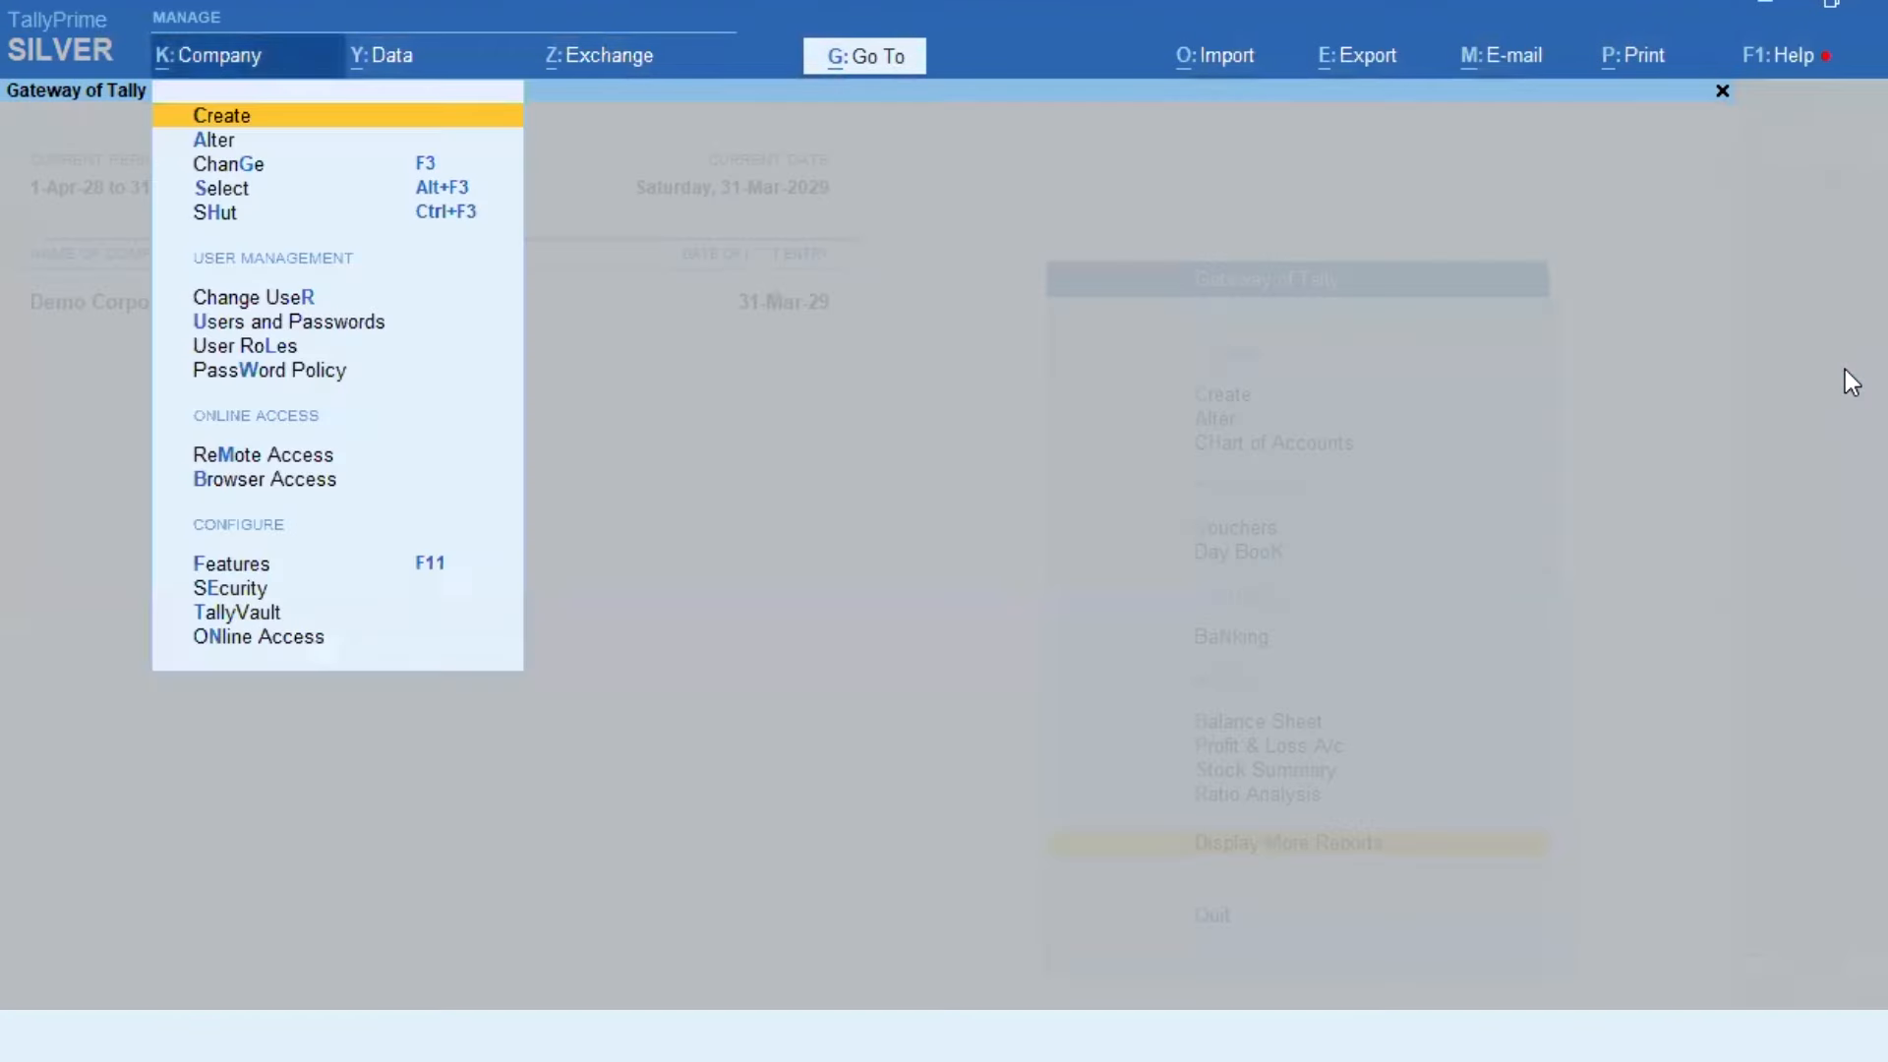
{"action": "key", "text": "Down"}
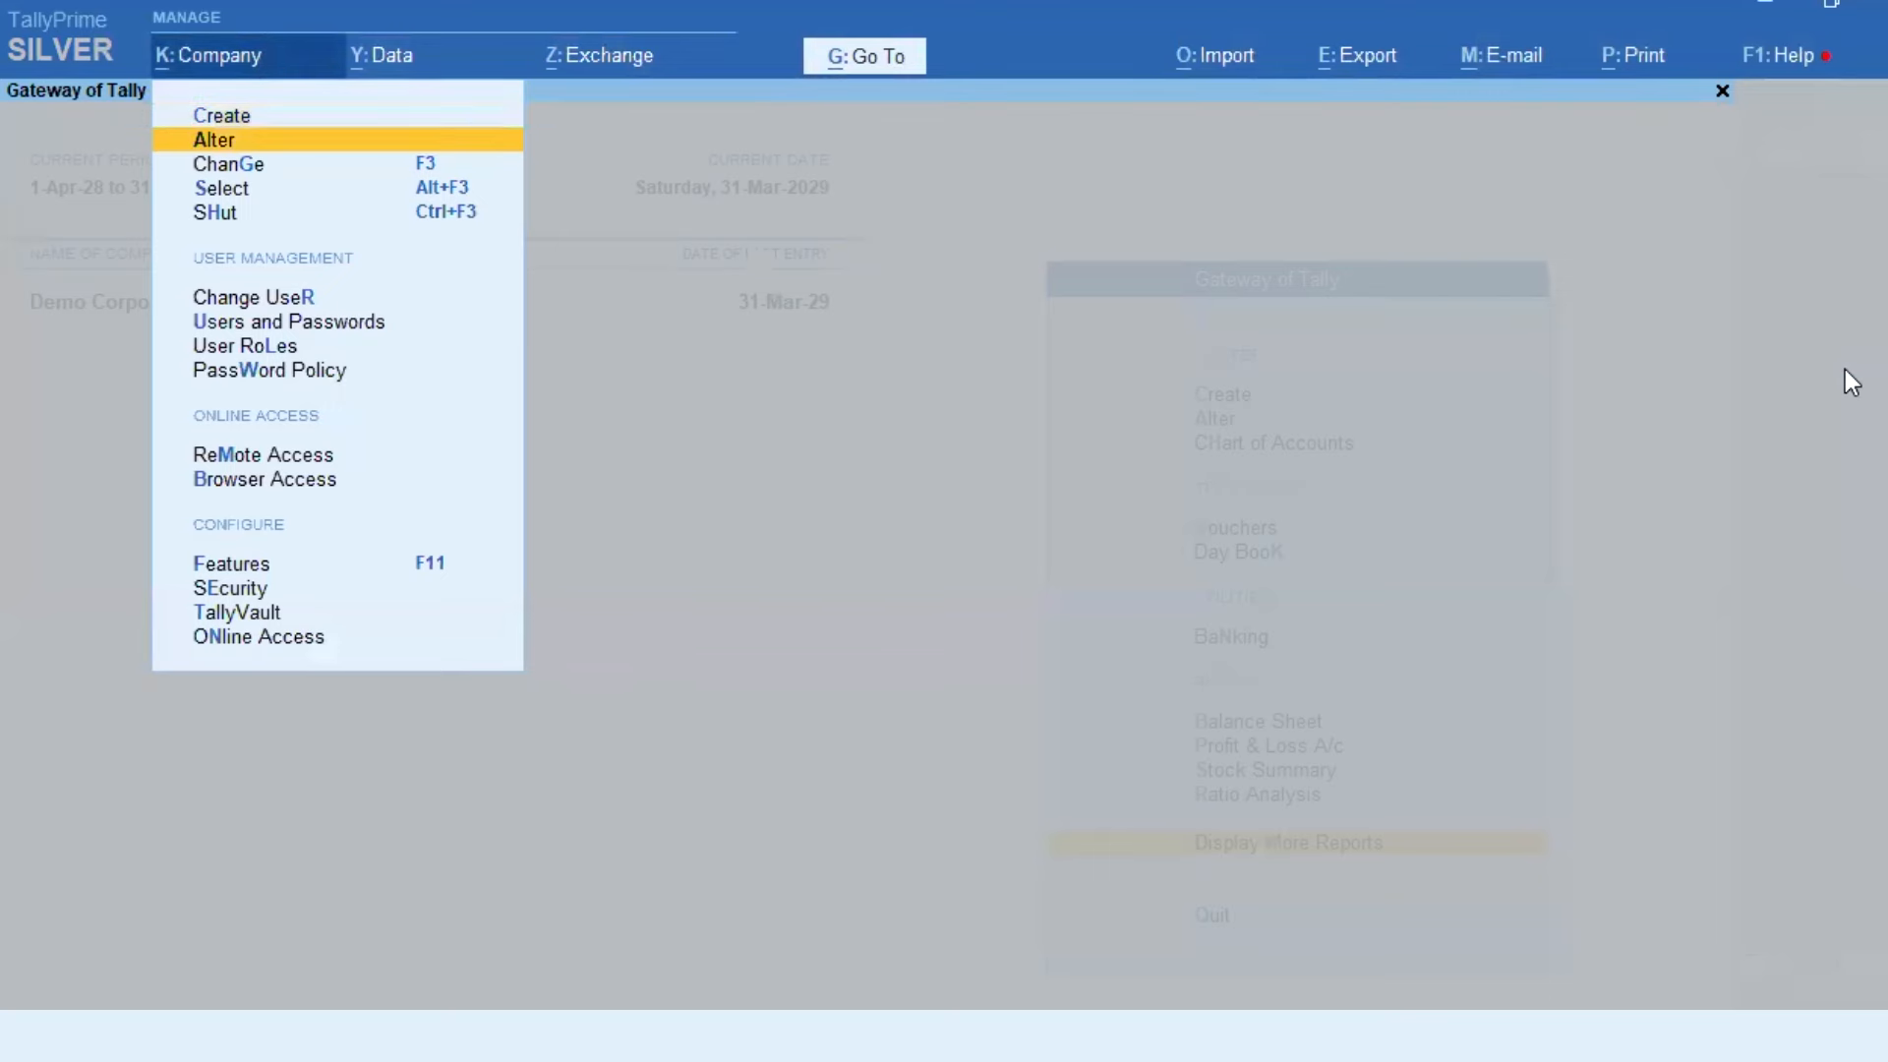
{"action": "key", "text": "Return"}
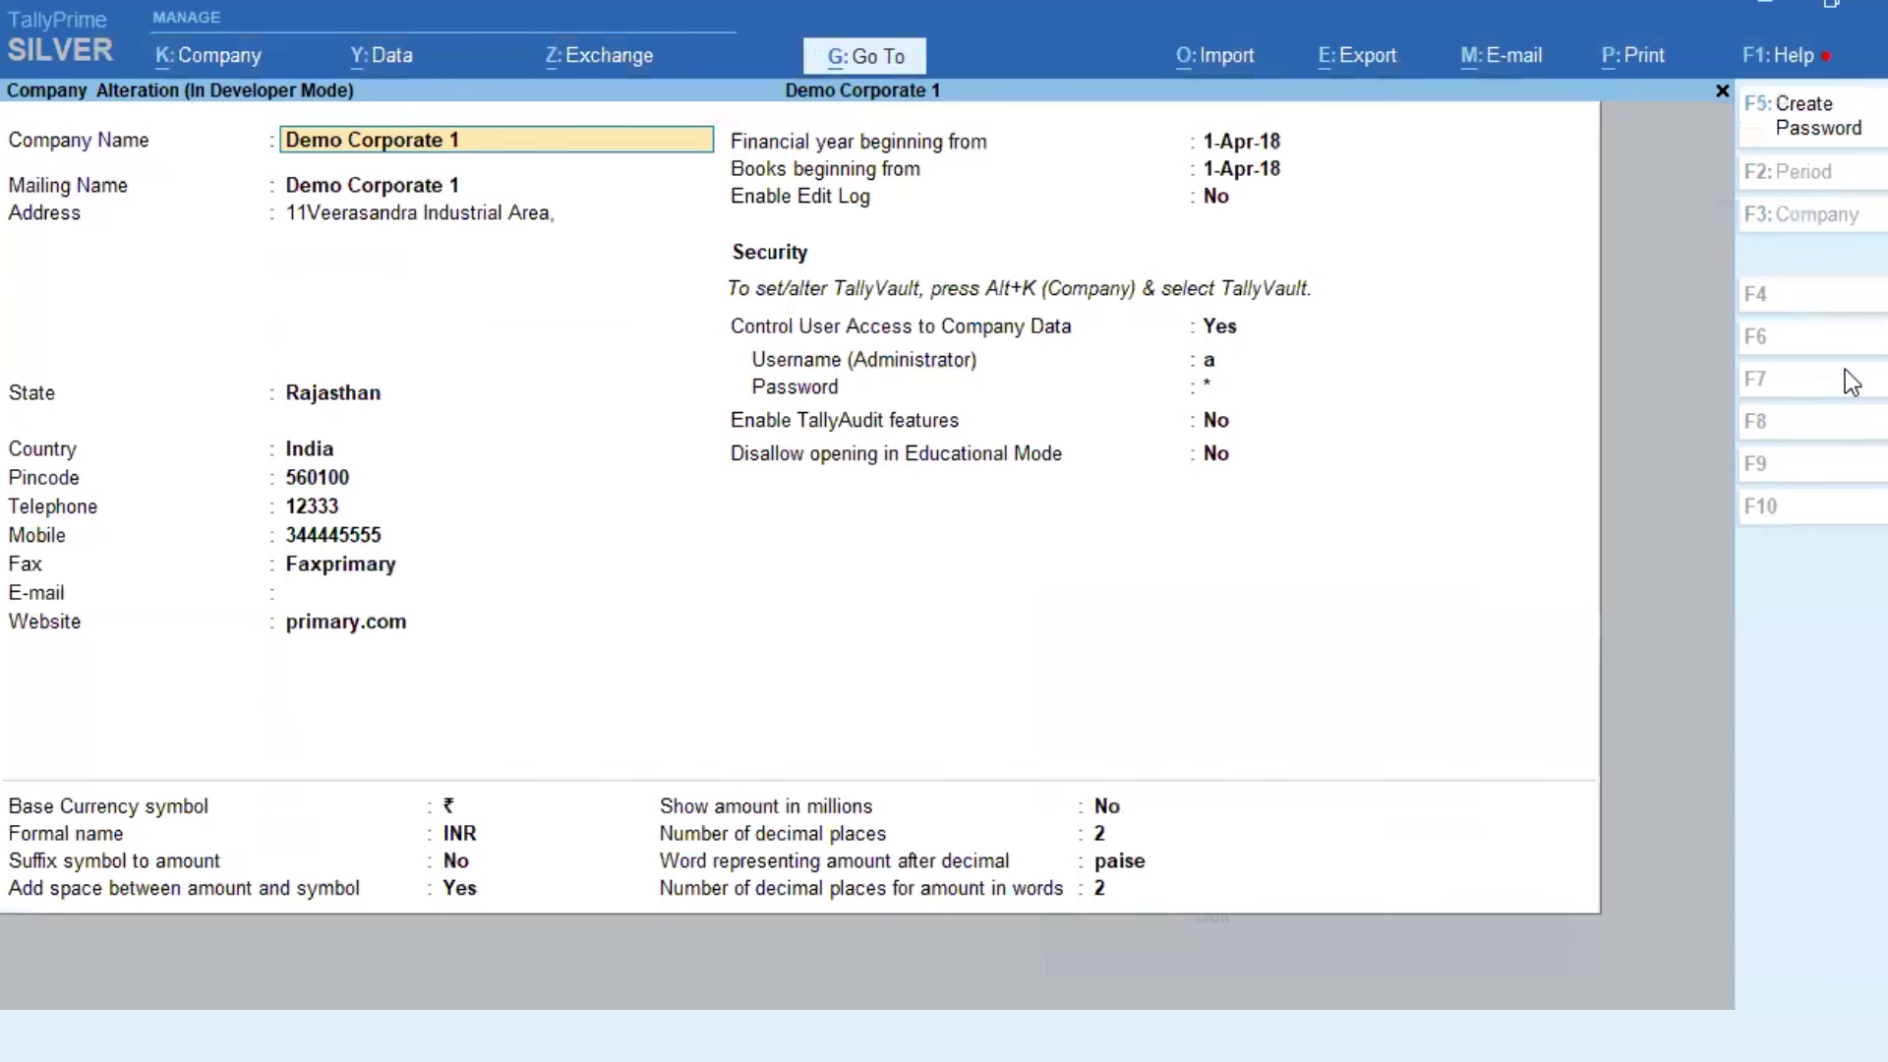
Step: Create and confirm a new company password, then accept the company alteration
{"action": "left_click", "coordinate": [1816, 141]}
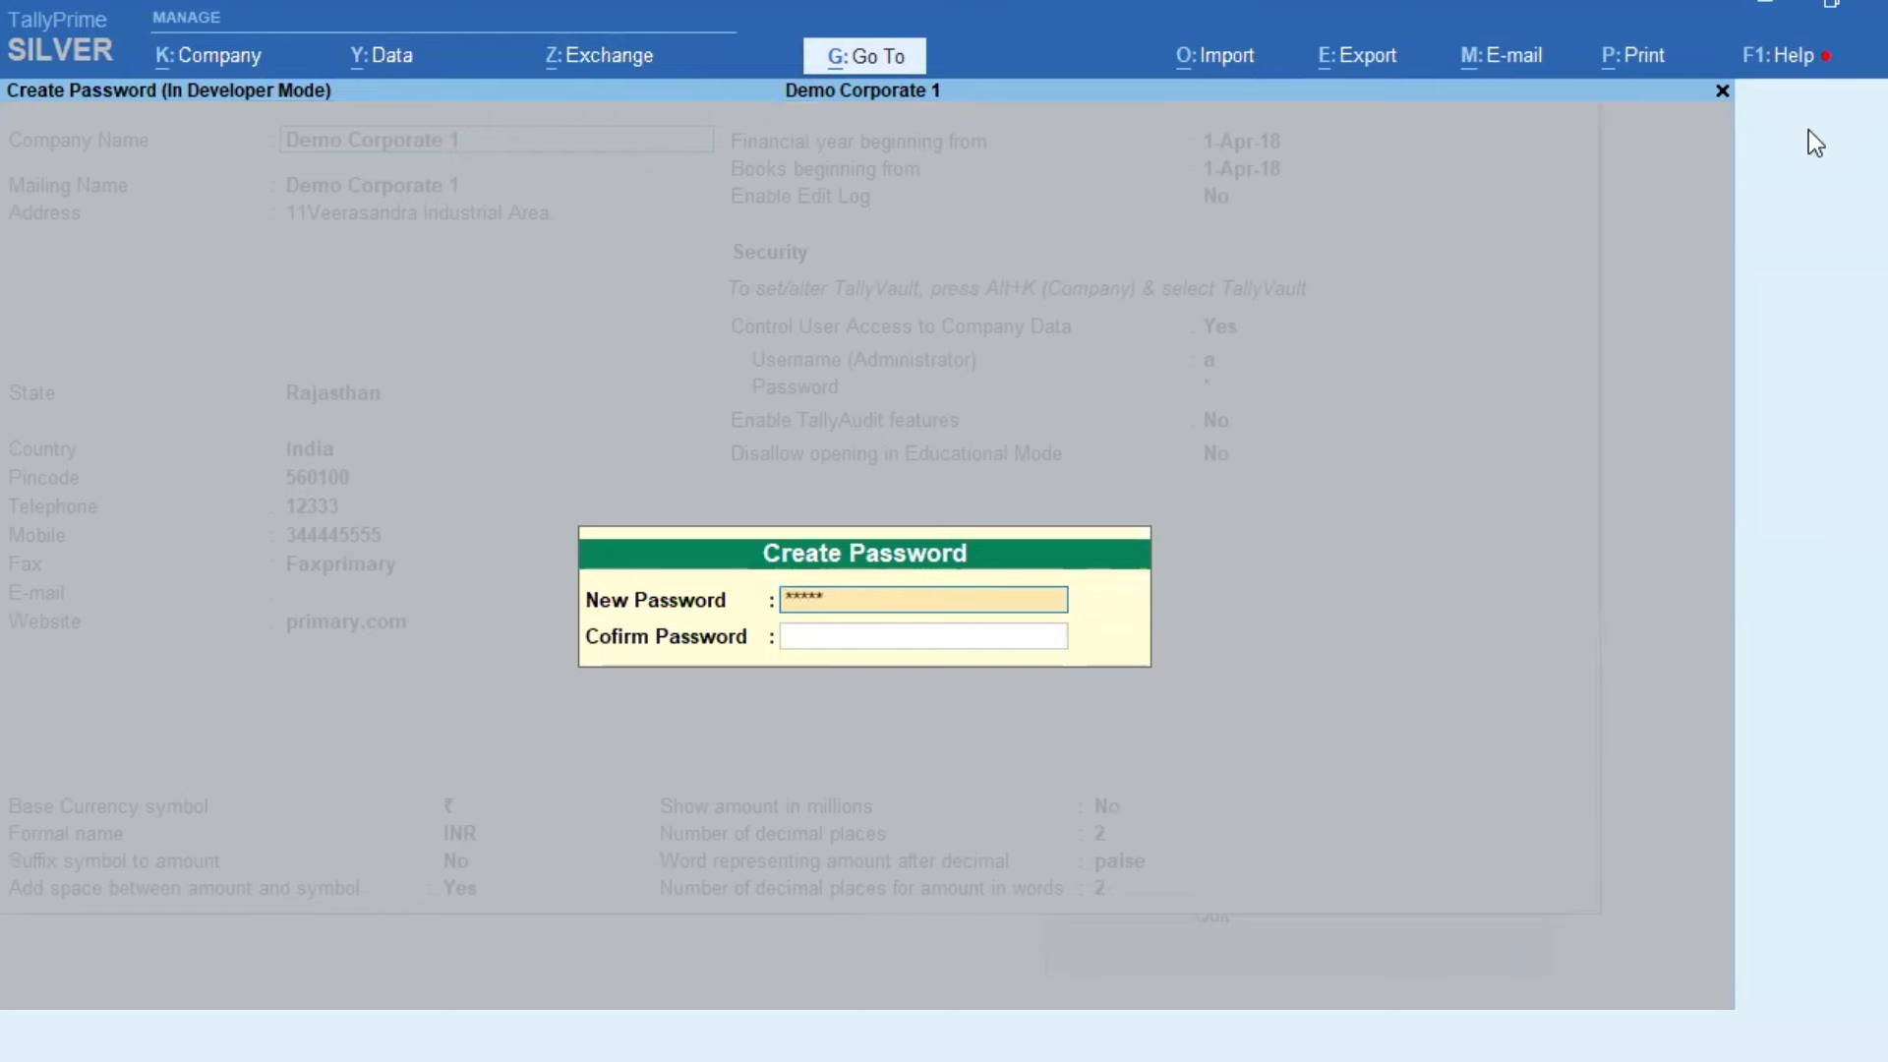
{"action": "key", "text": "Return"}
{"action": "type", "text": "****"}
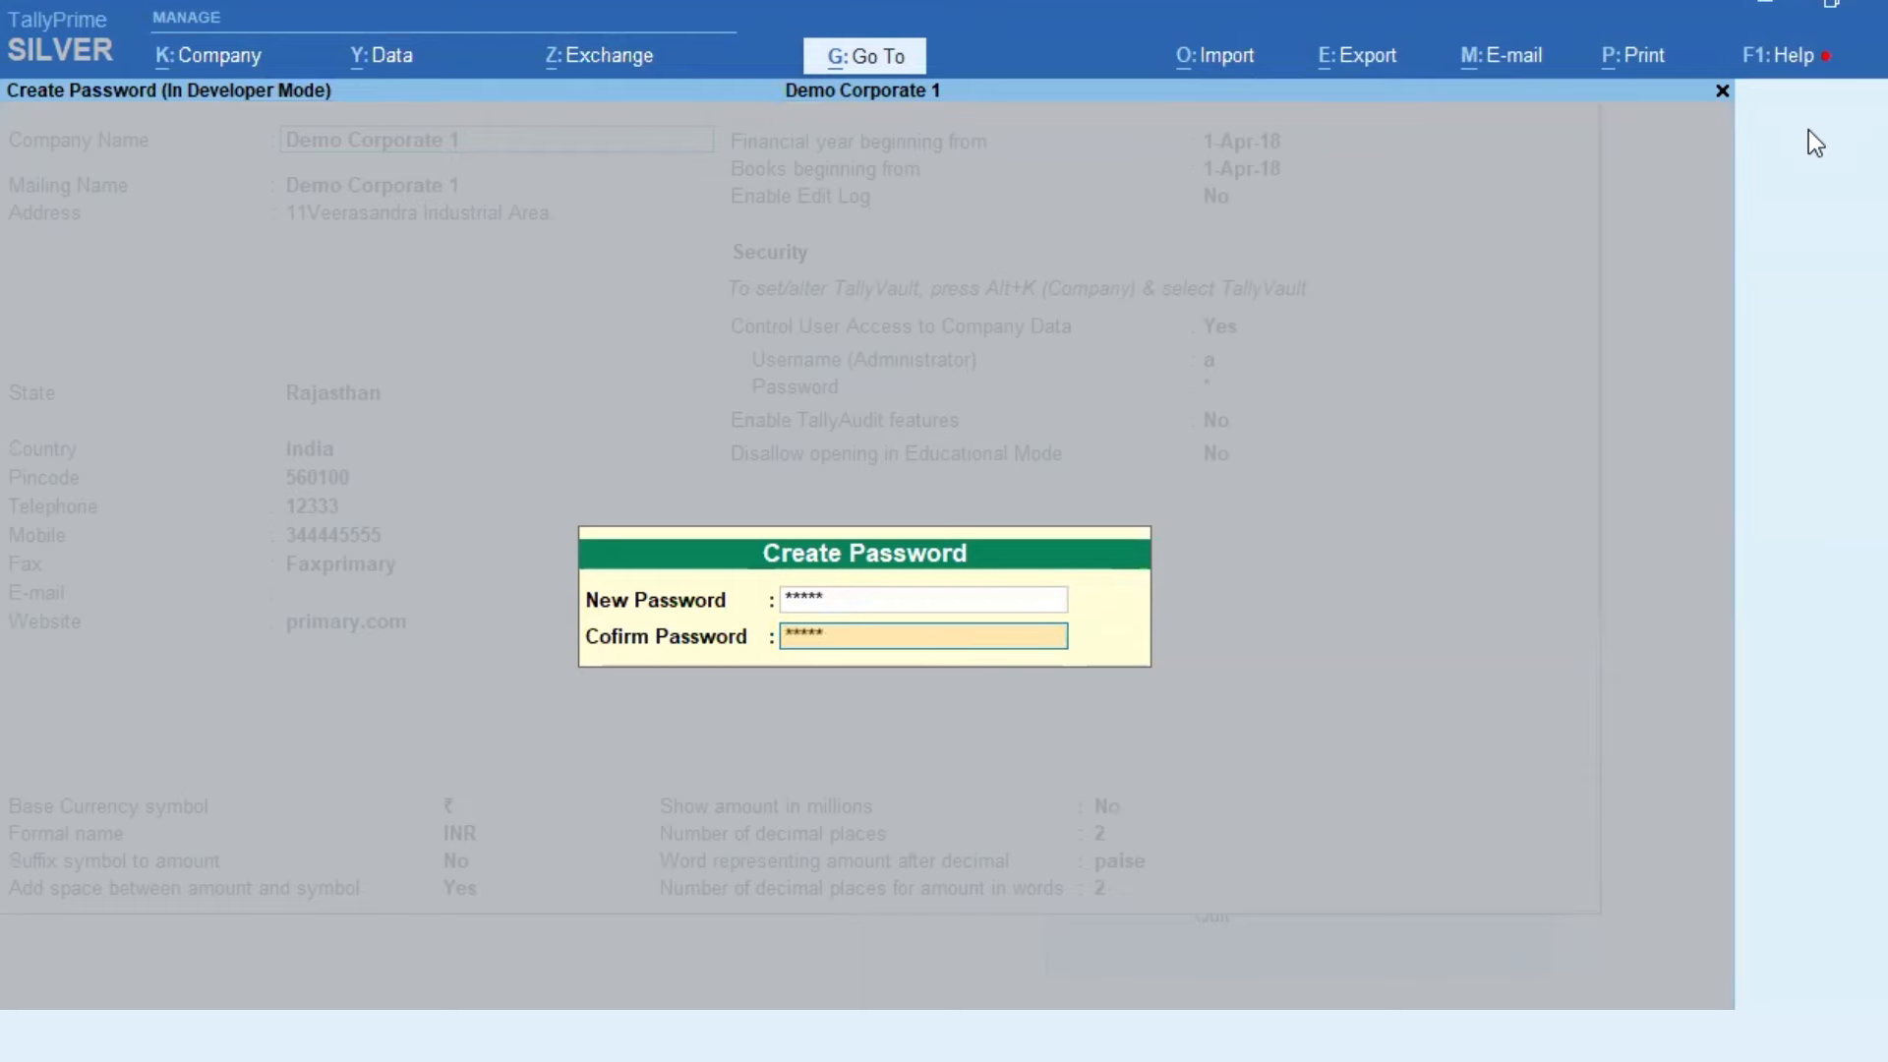
{"action": "key", "text": "Return"}
{"action": "key", "text": "Return"}
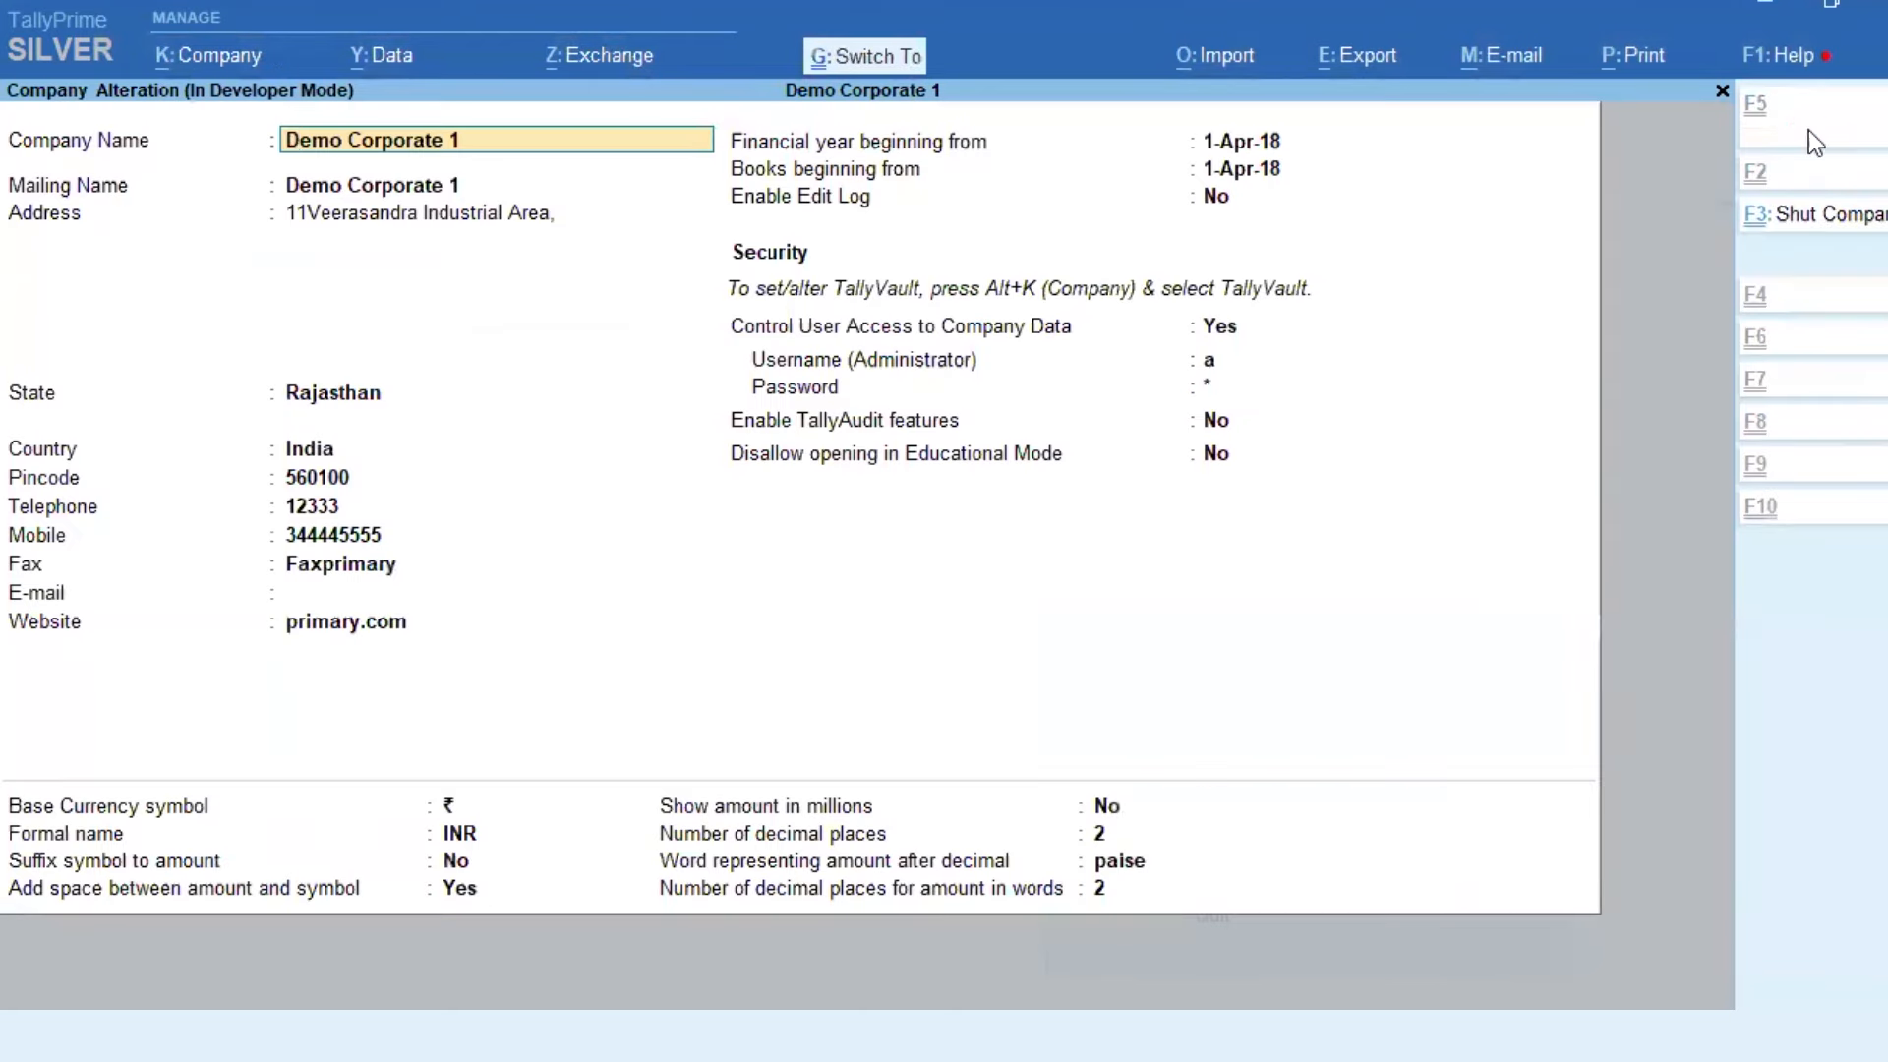
{"action": "key", "text": "ctrl+a"}
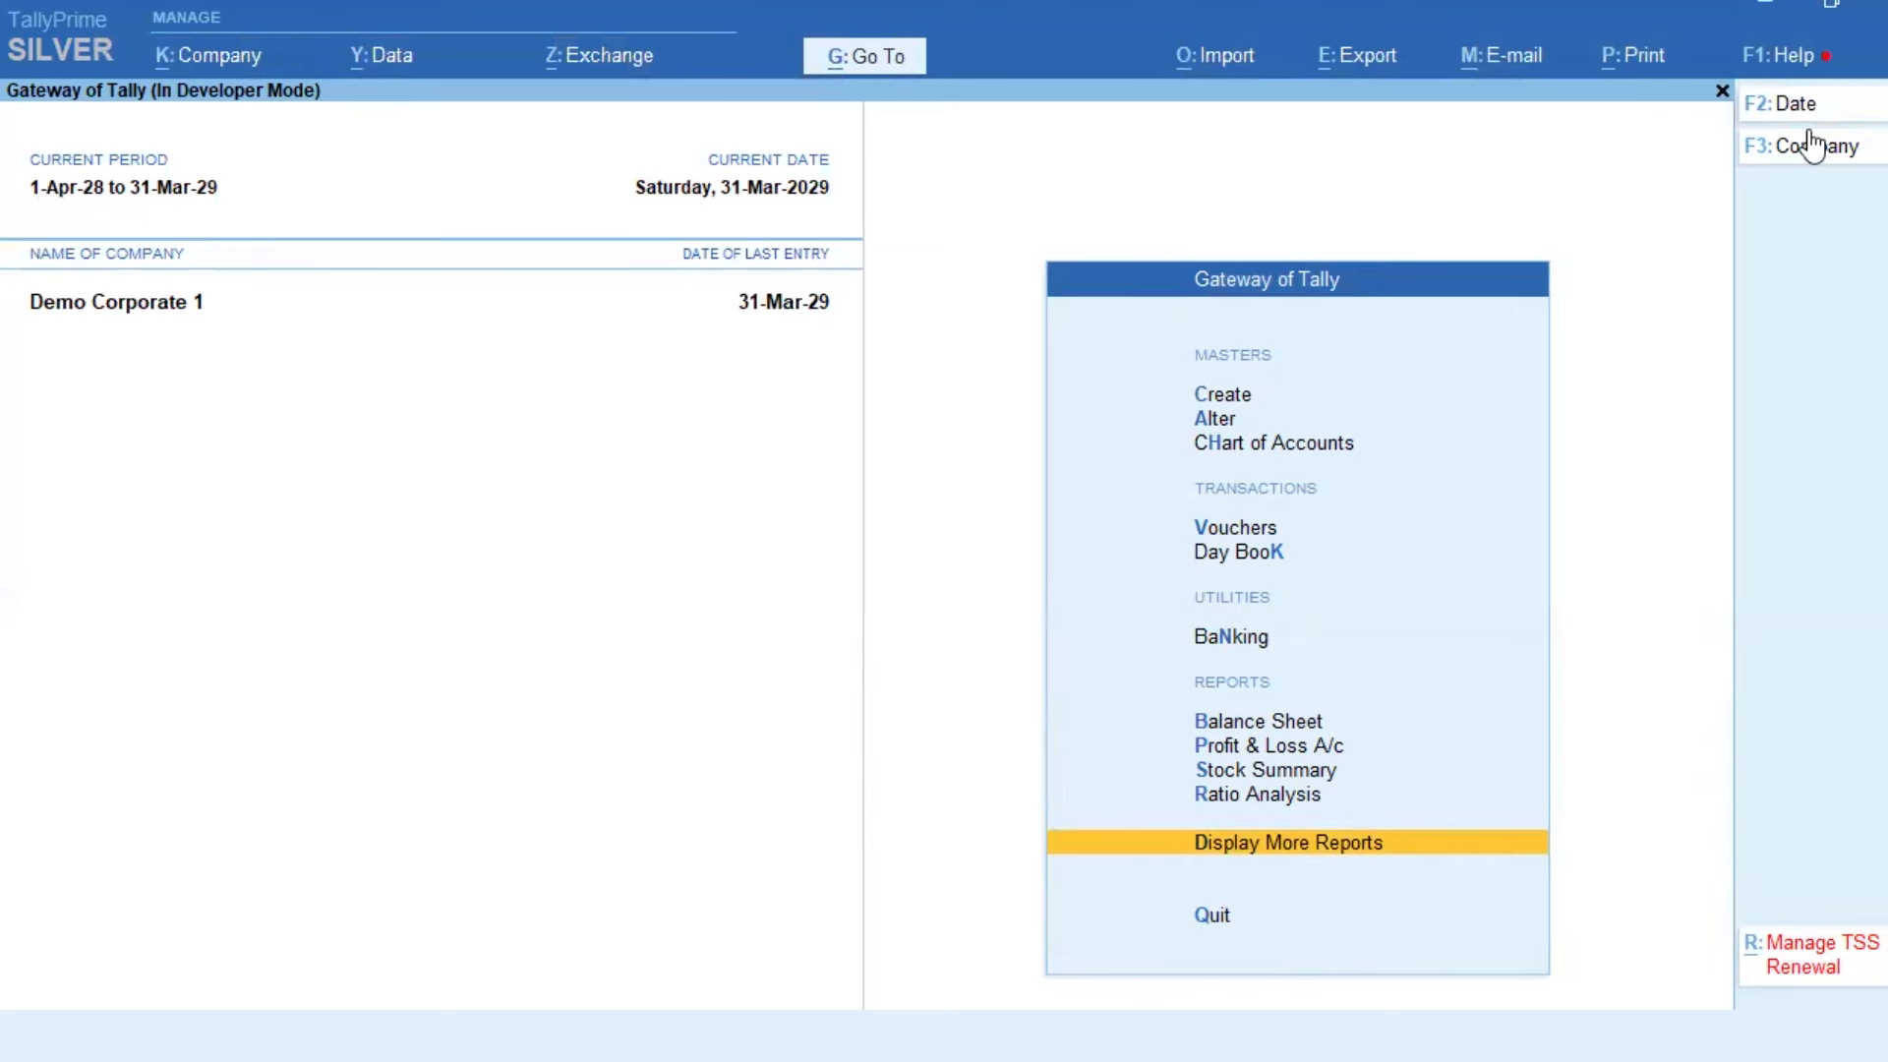
Step: Open ledger customer 1100 rajasthan for alteration
{"action": "key", "text": "Down"}
{"action": "key", "text": "Down"}
{"action": "key", "text": "Down"}
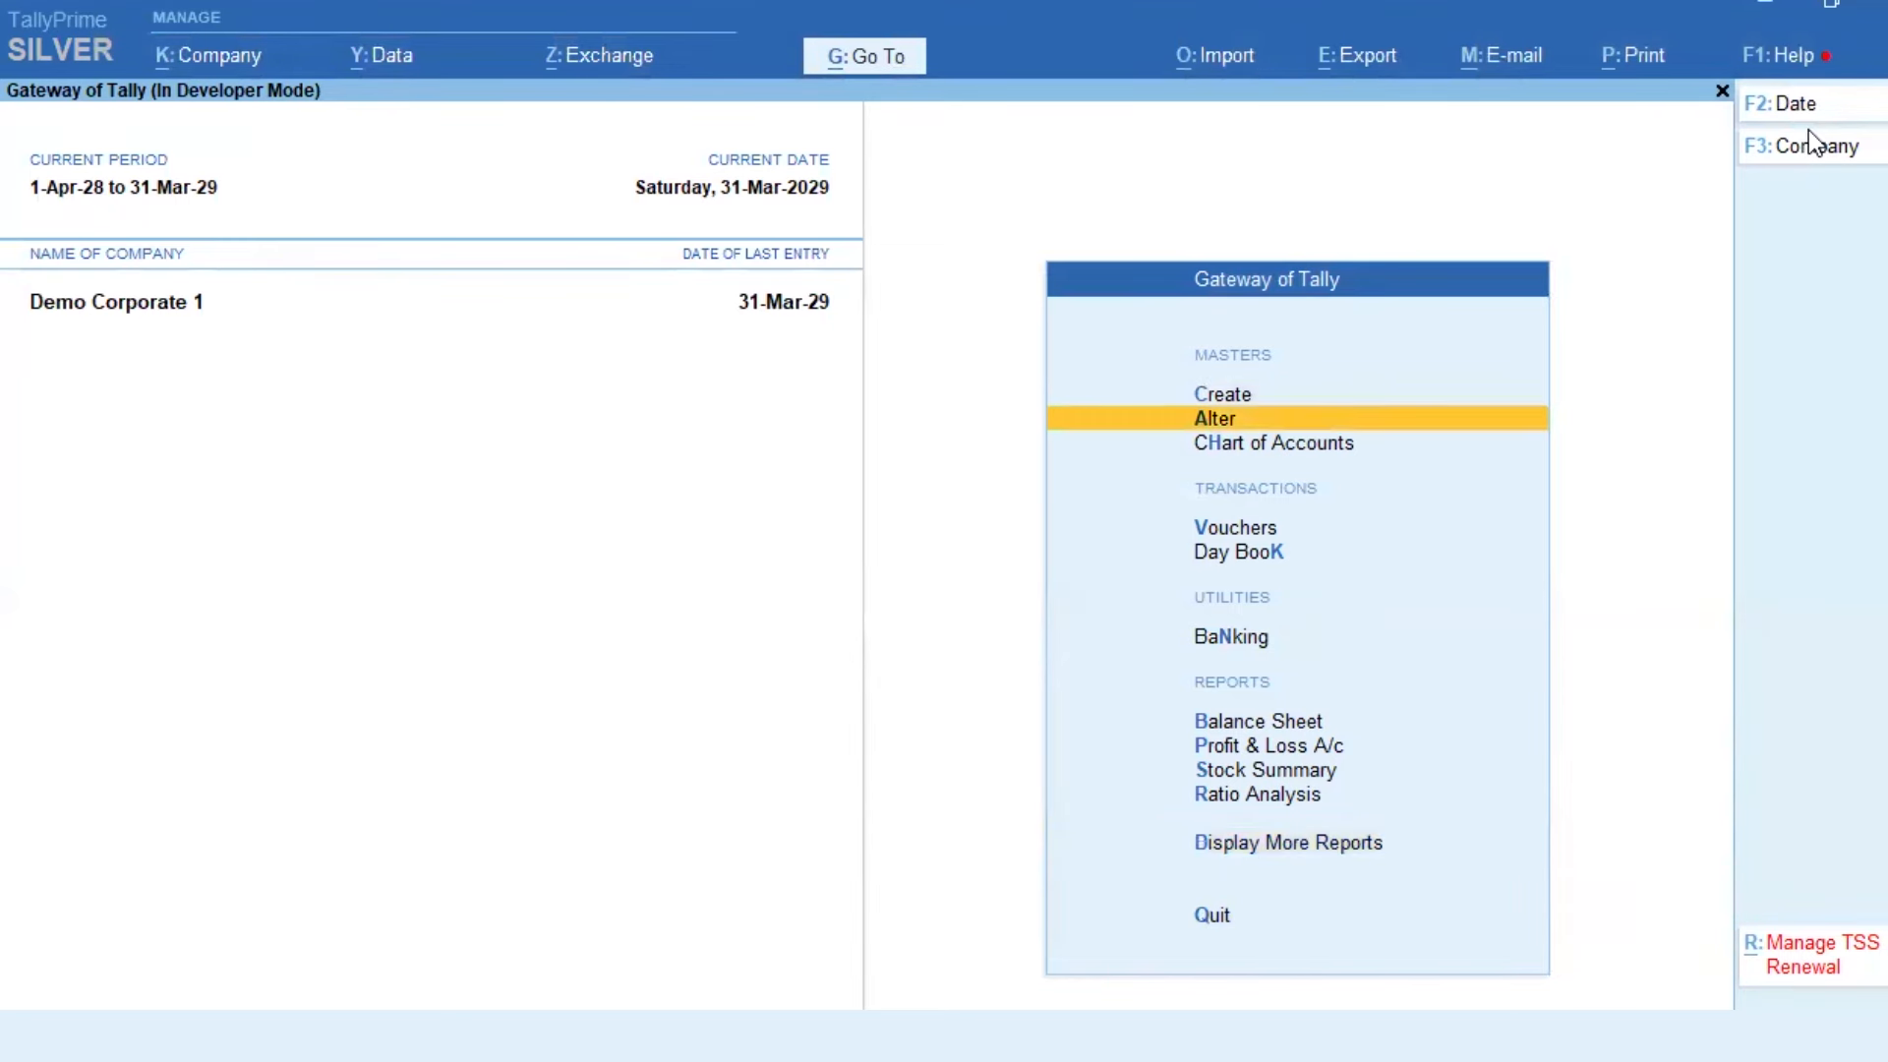
{"action": "key", "text": "Return"}
{"action": "key", "text": "Down"}
{"action": "key", "text": "Return"}
{"action": "type", "text": "1100"}
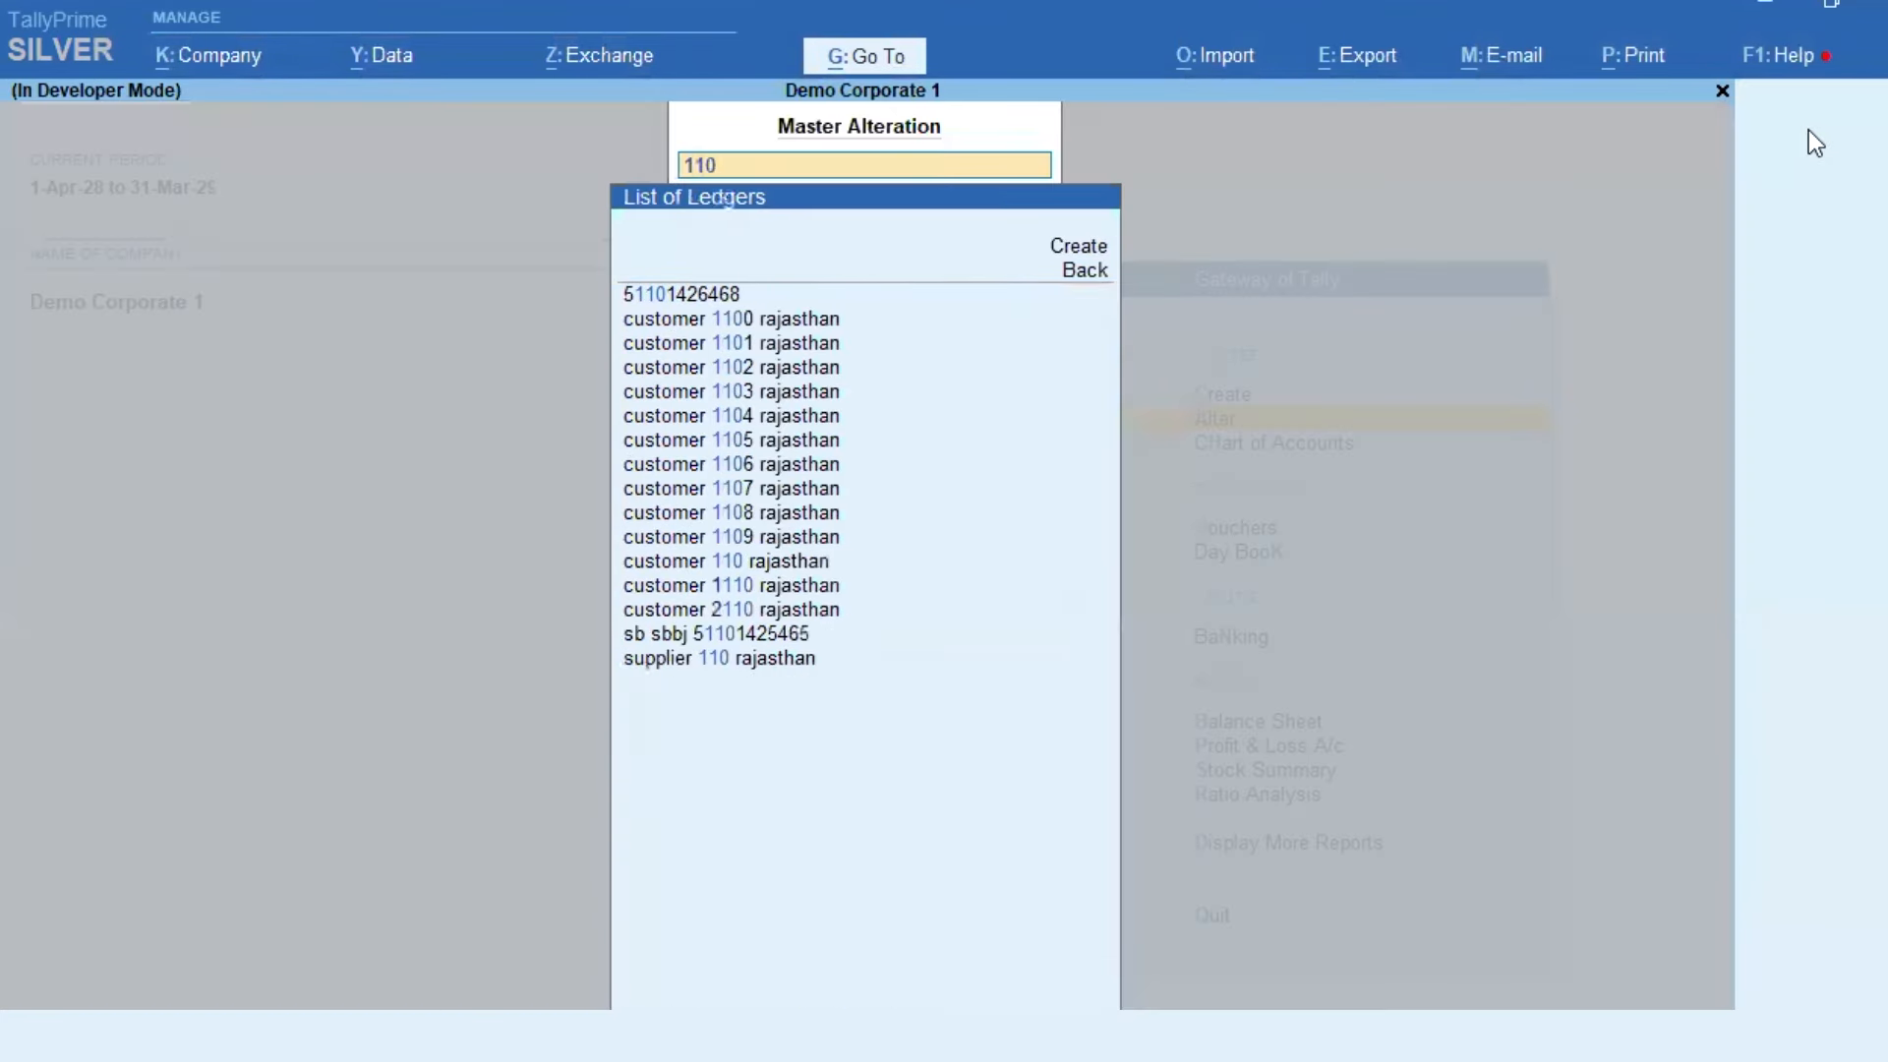
{"action": "key", "text": "Return"}
{"action": "key", "text": "Return"}
{"action": "key", "text": "Return"}
{"action": "key", "text": "Return"}
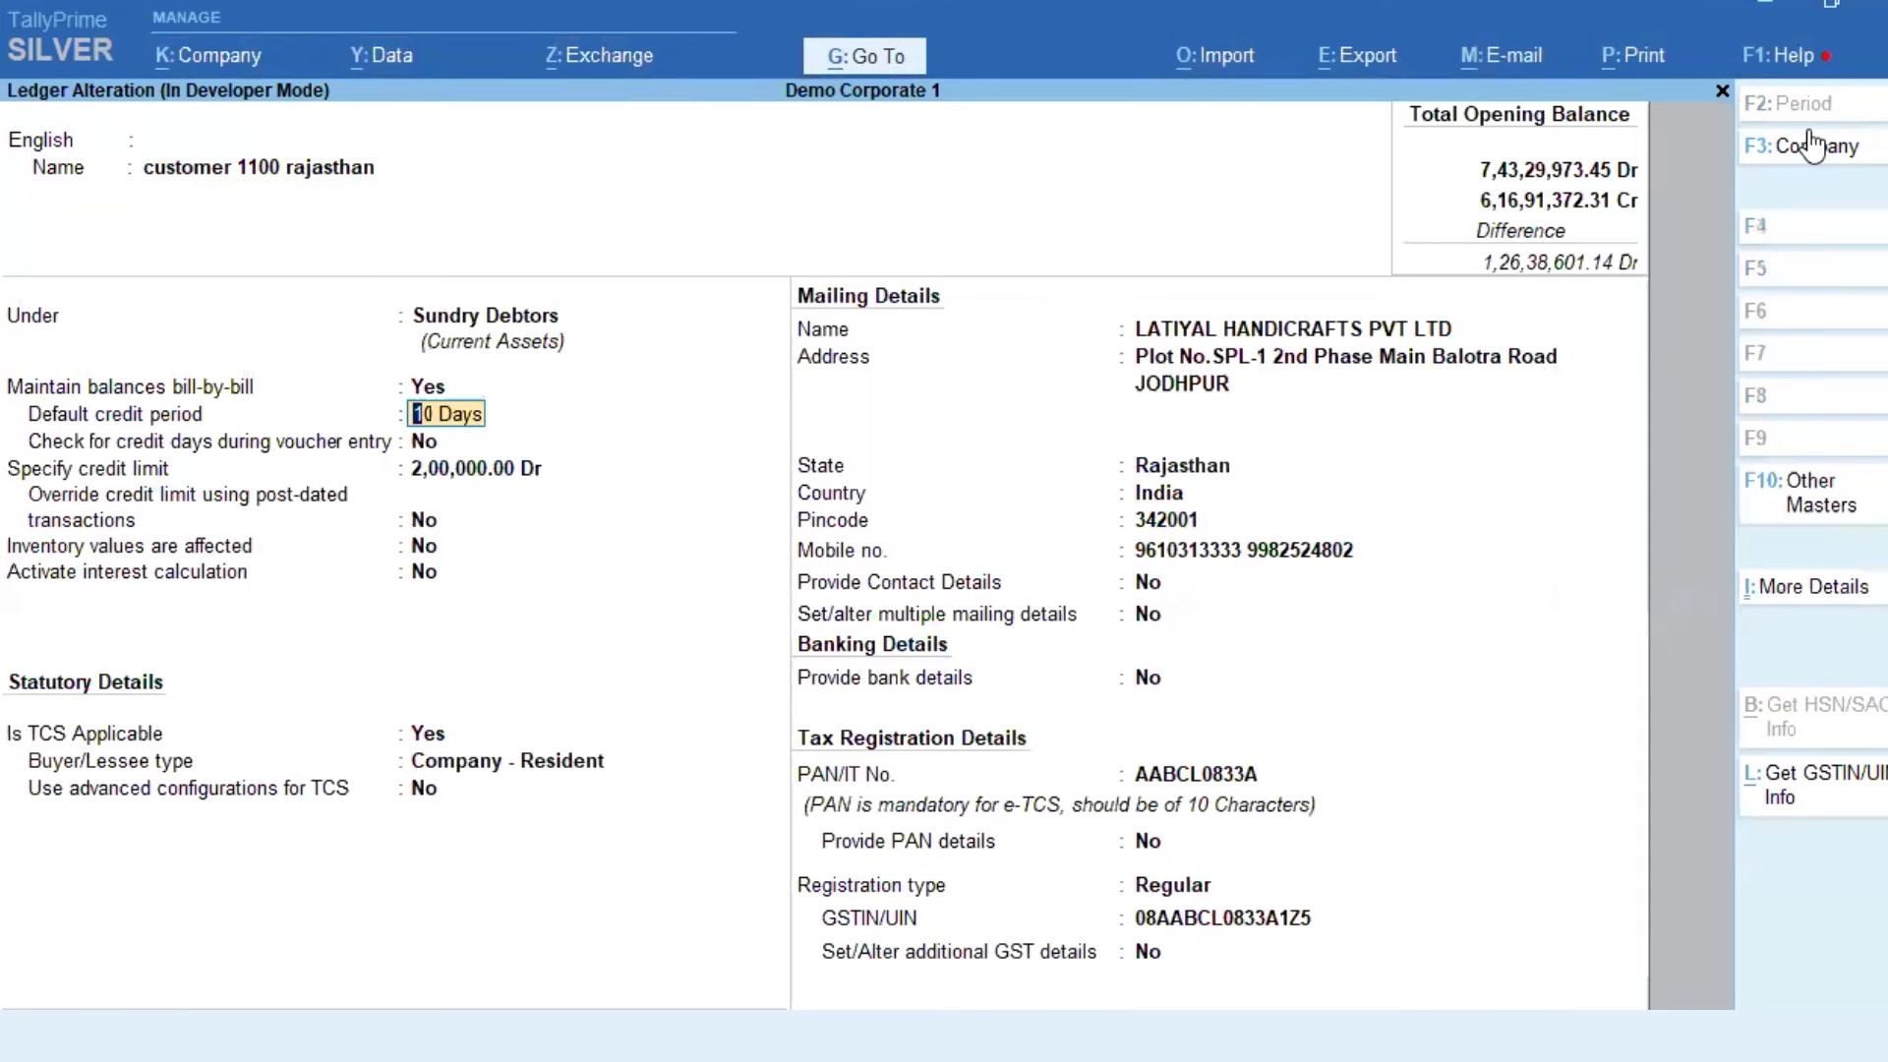
Step: Turn on Check for credit days during voucher entry, clear the credit limit, and save the ledger
{"action": "key", "text": "Return"}
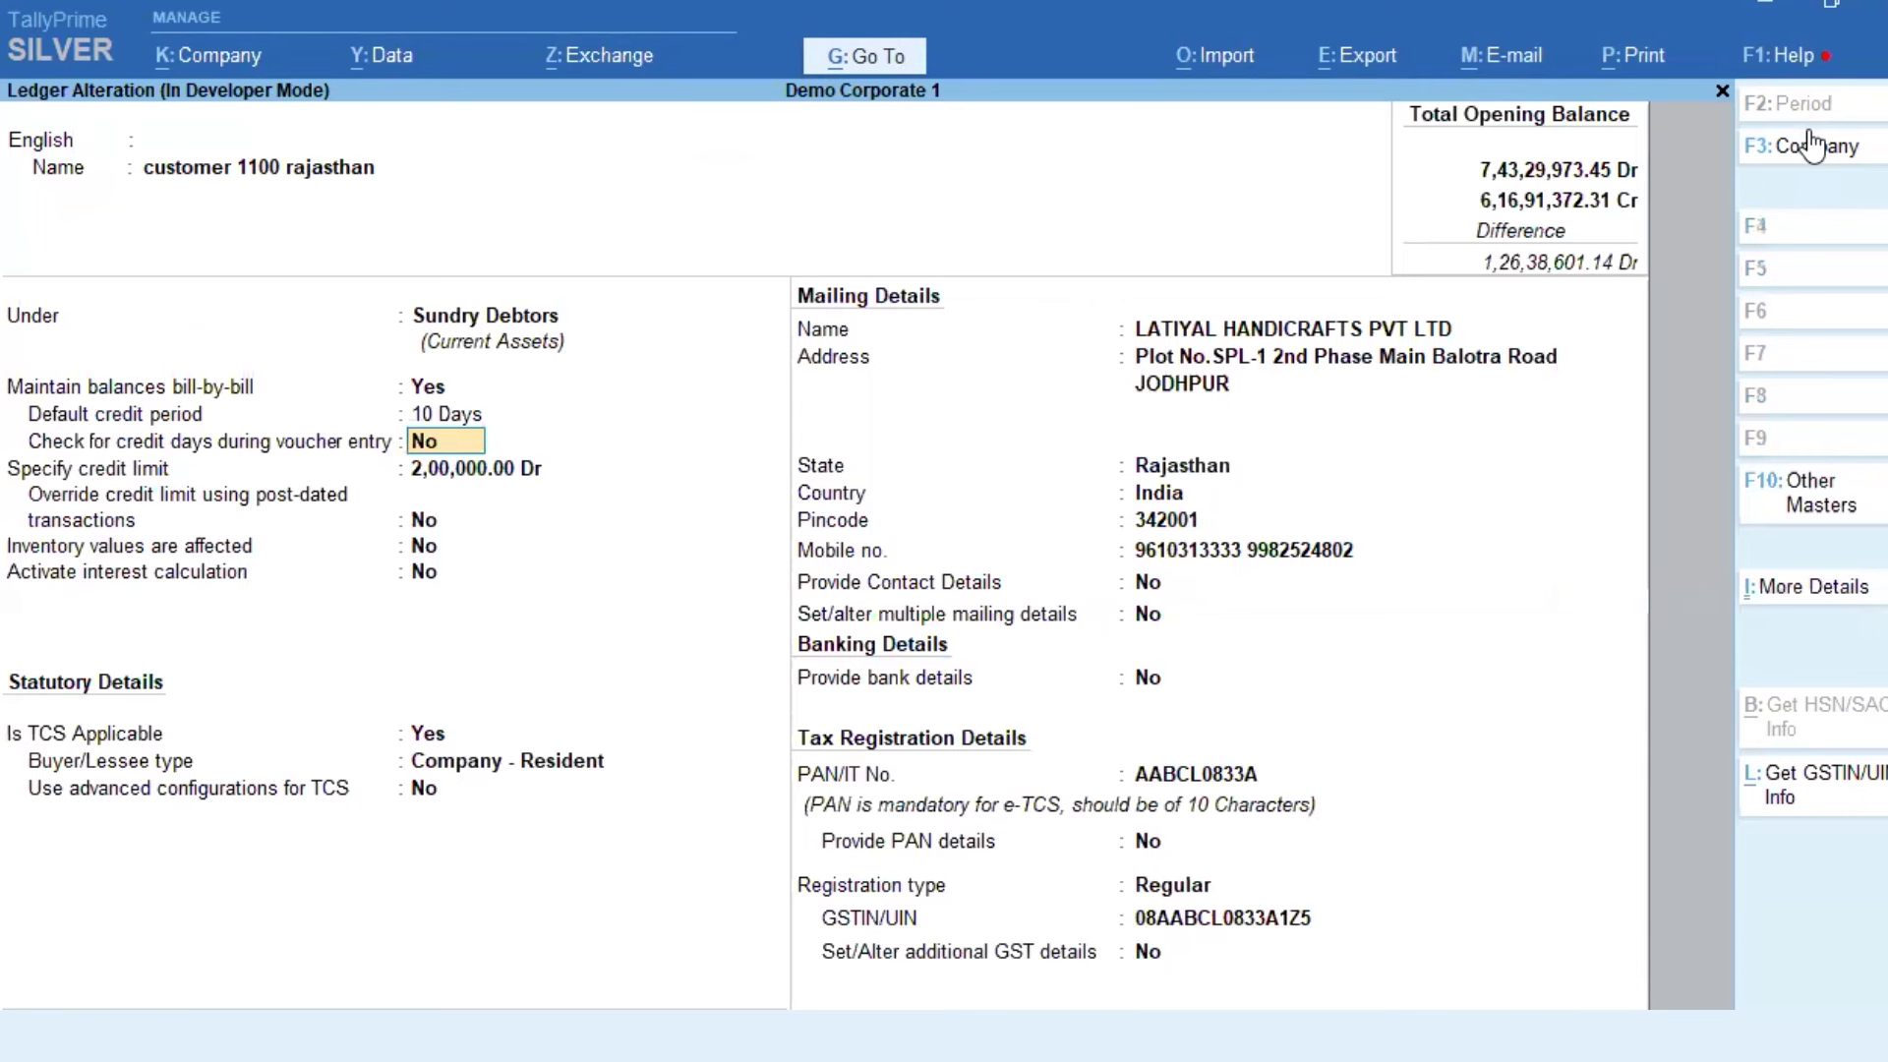
{"action": "type", "text": "y"}
{"action": "key", "text": "Return"}
{"action": "key", "text": "BackSpace"}
{"action": "key", "text": "Return"}
{"action": "key", "text": "Up"}
{"action": "key", "text": "Up"}
{"action": "key", "text": "Up"}
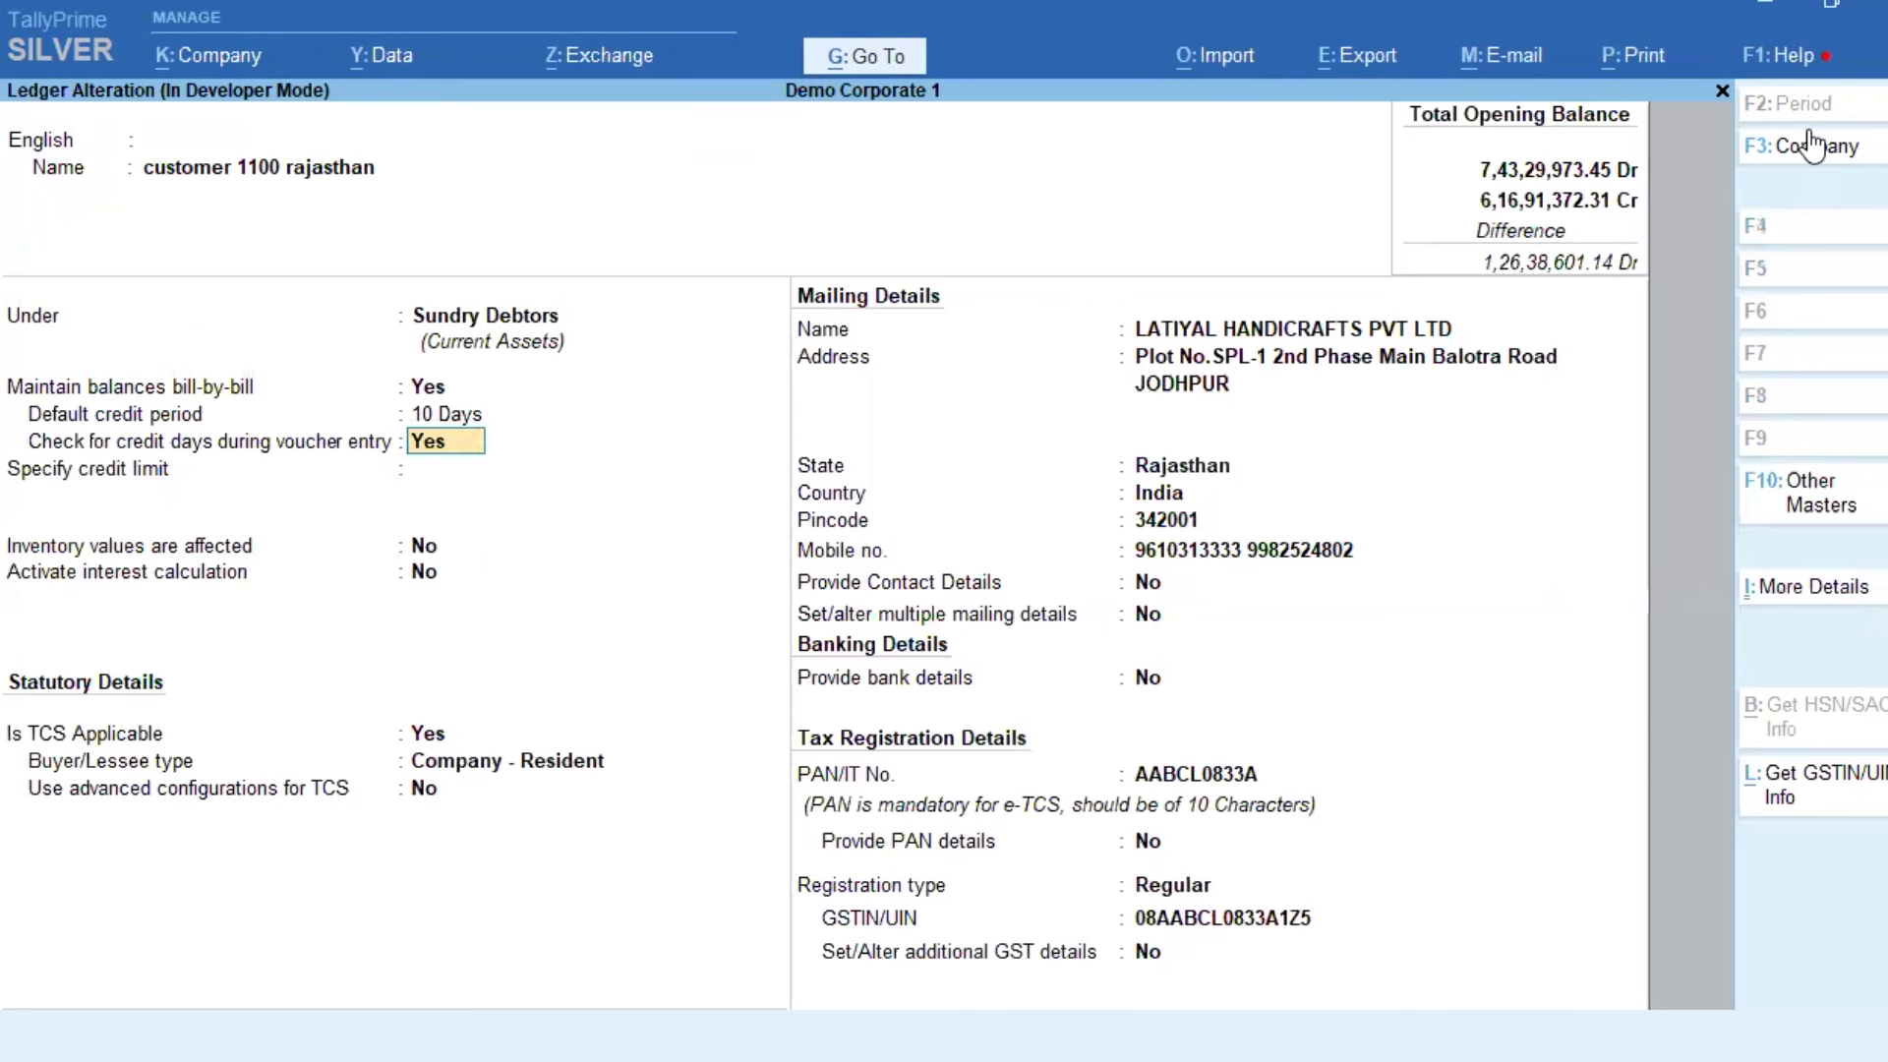
{"action": "key", "text": "Down"}
{"action": "key", "text": "Return"}
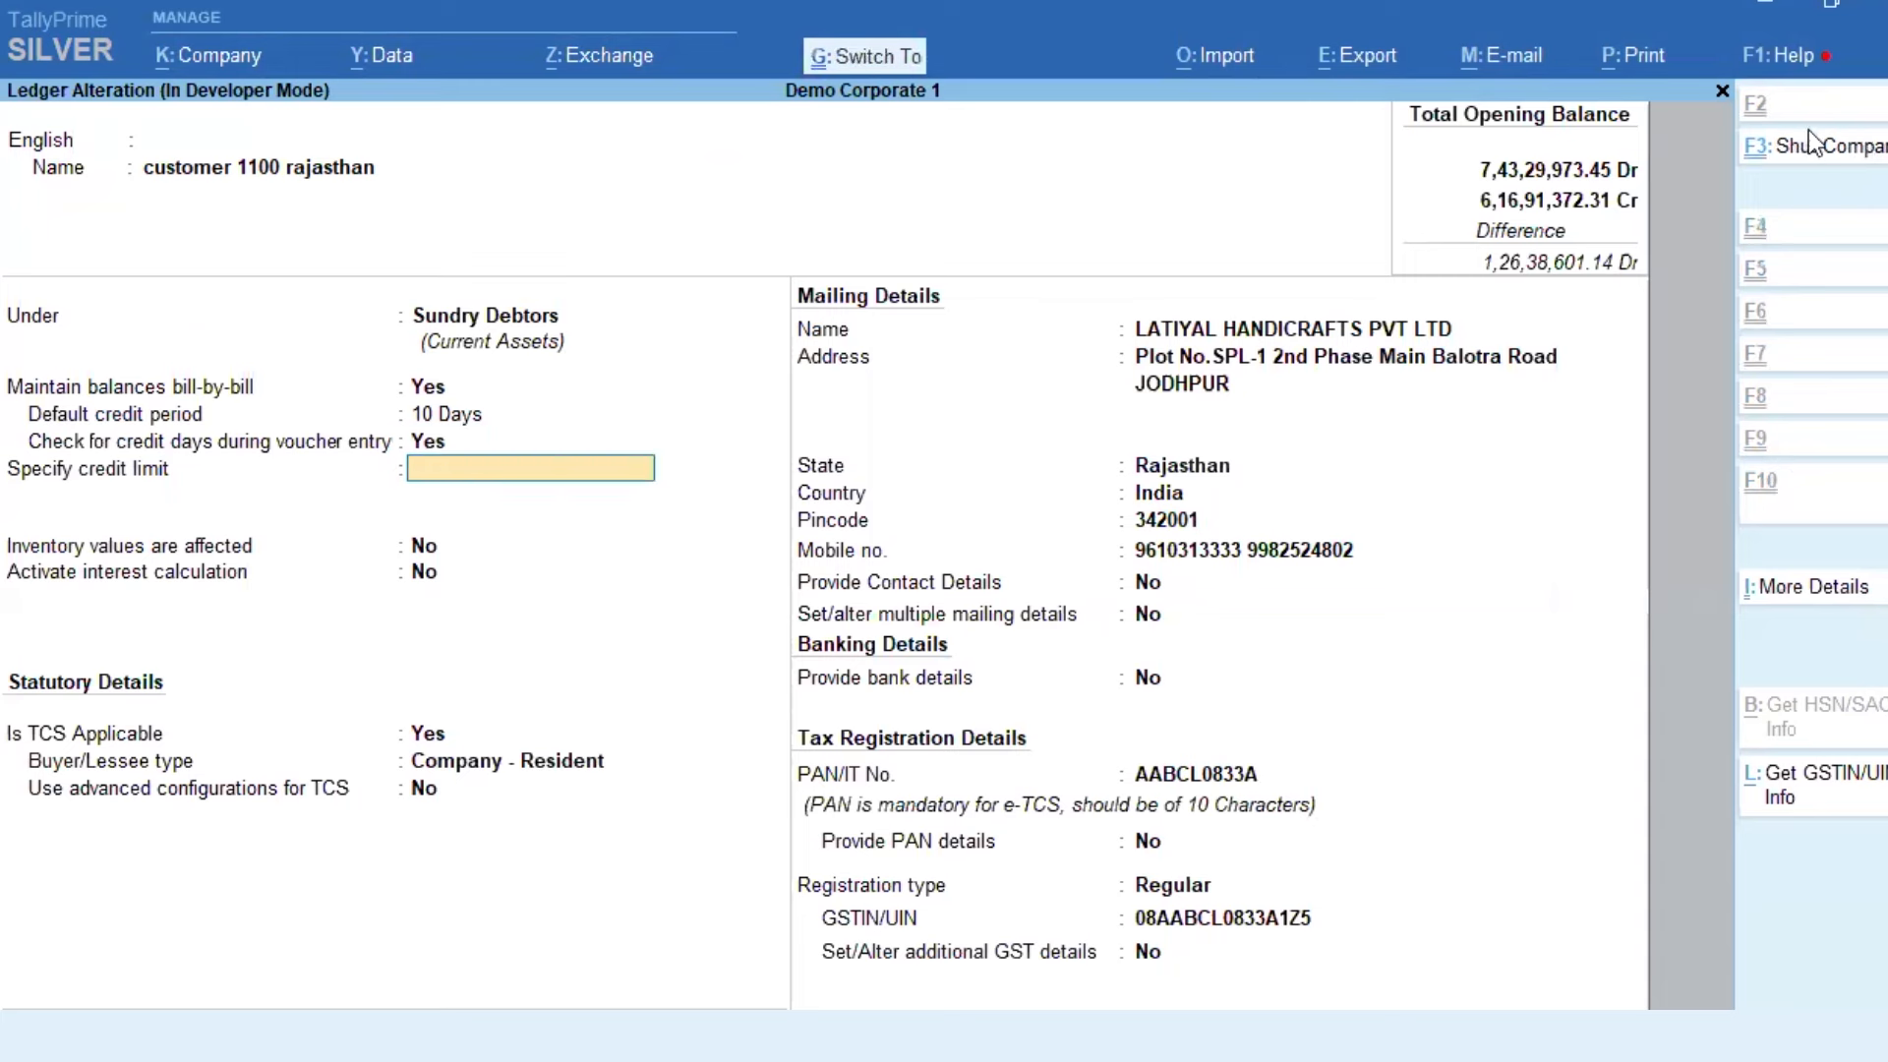
{"action": "key", "text": "ctrl+a"}
{"action": "key", "text": "Escape"}
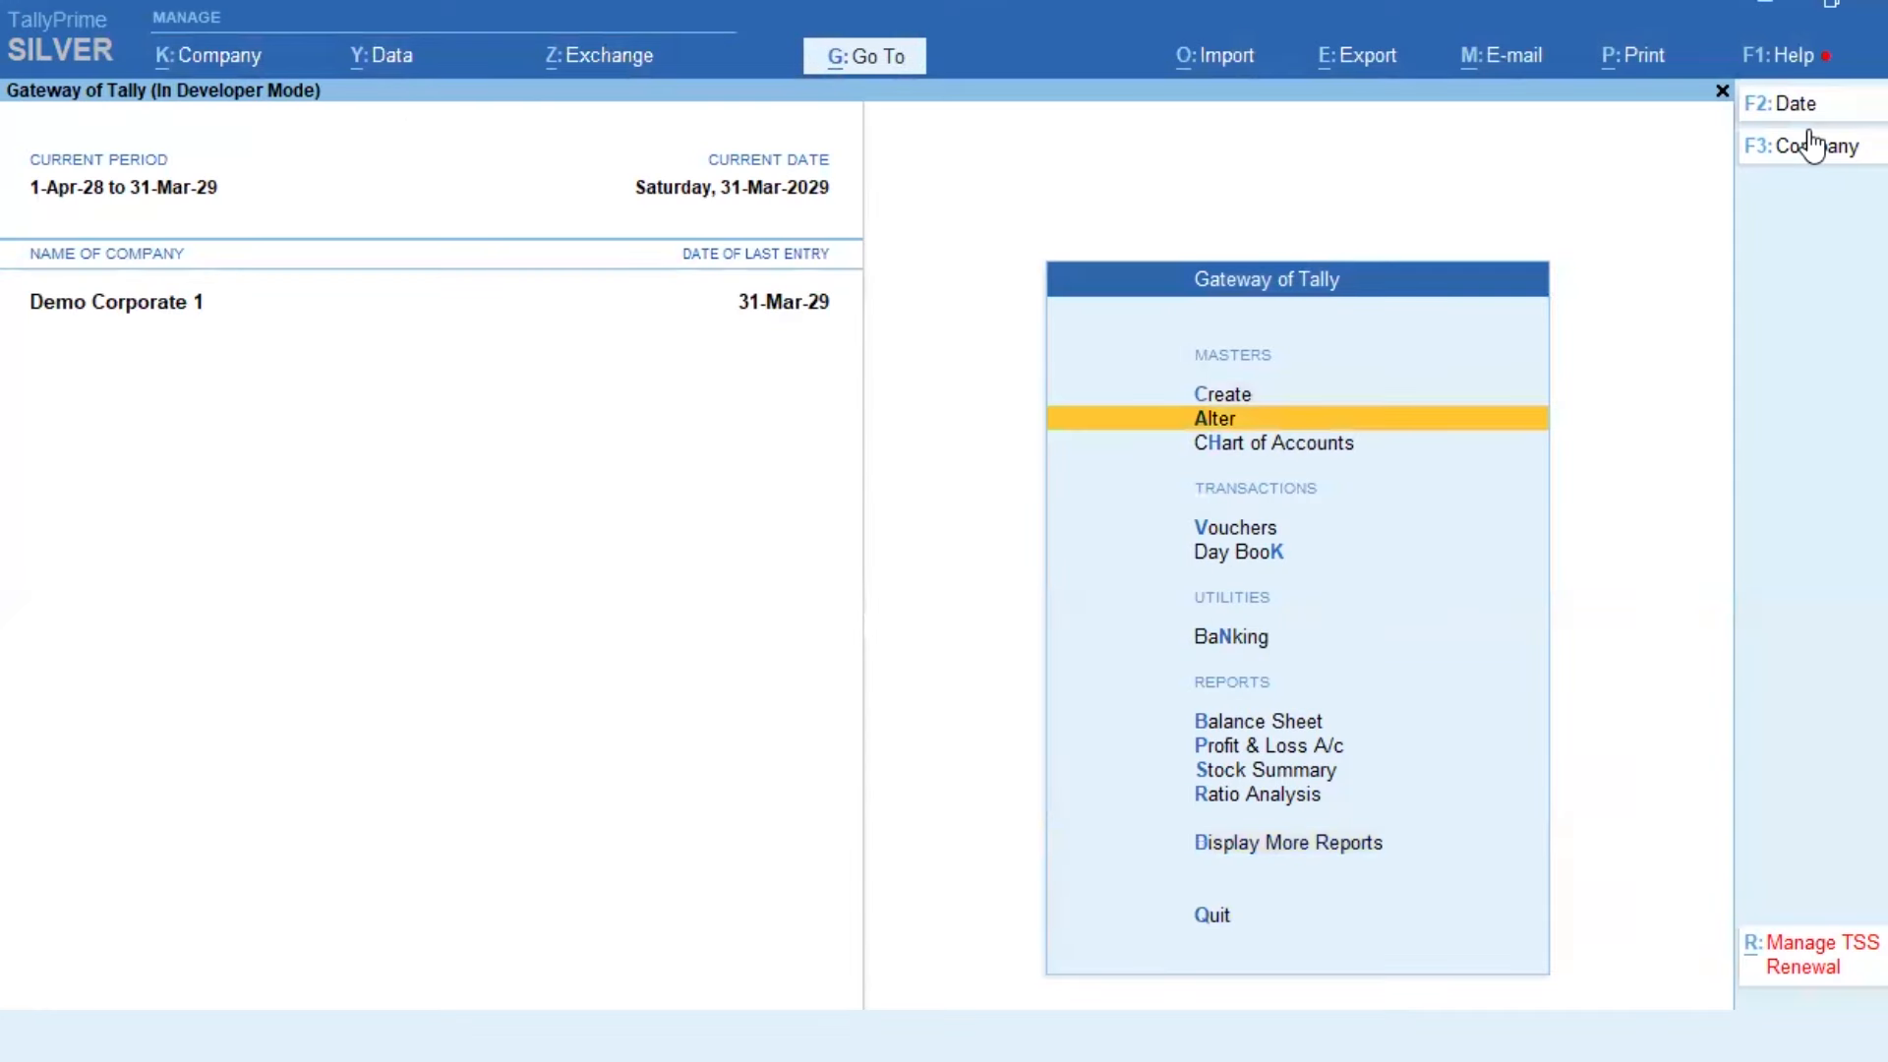
Step: Start a sales voucher and accept its dispatch and party details
{"action": "key", "text": "F8"}
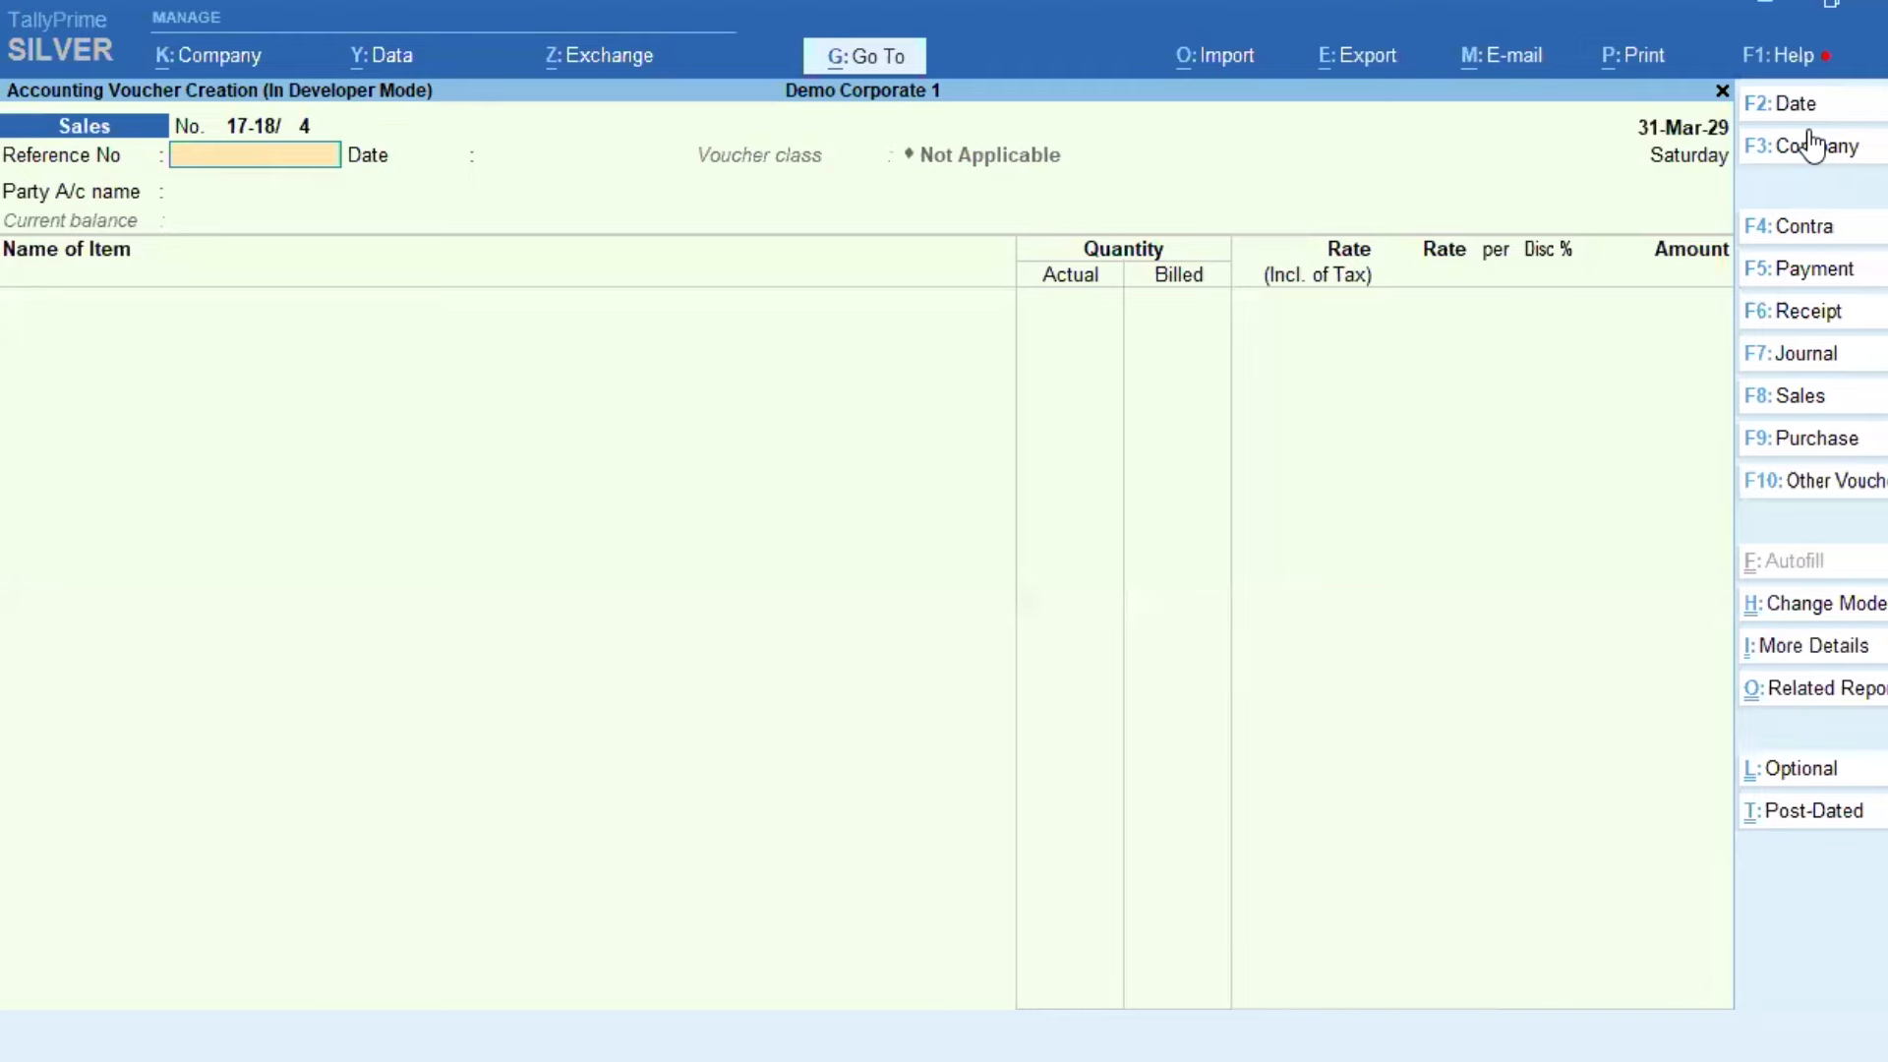
{"action": "key", "text": "Return"}
{"action": "key", "text": "Return"}
{"action": "key", "text": "Return"}
{"action": "key", "text": "Escape"}
{"action": "key", "text": "ctrl+Return"}
{"action": "key", "text": "Return"}
{"action": "key", "text": "Return"}
{"action": "key", "text": "Return"}
{"action": "key", "text": "Escape"}
{"action": "key", "text": "Escape"}
{"action": "key", "text": "Return"}
{"action": "key", "text": "Return"}
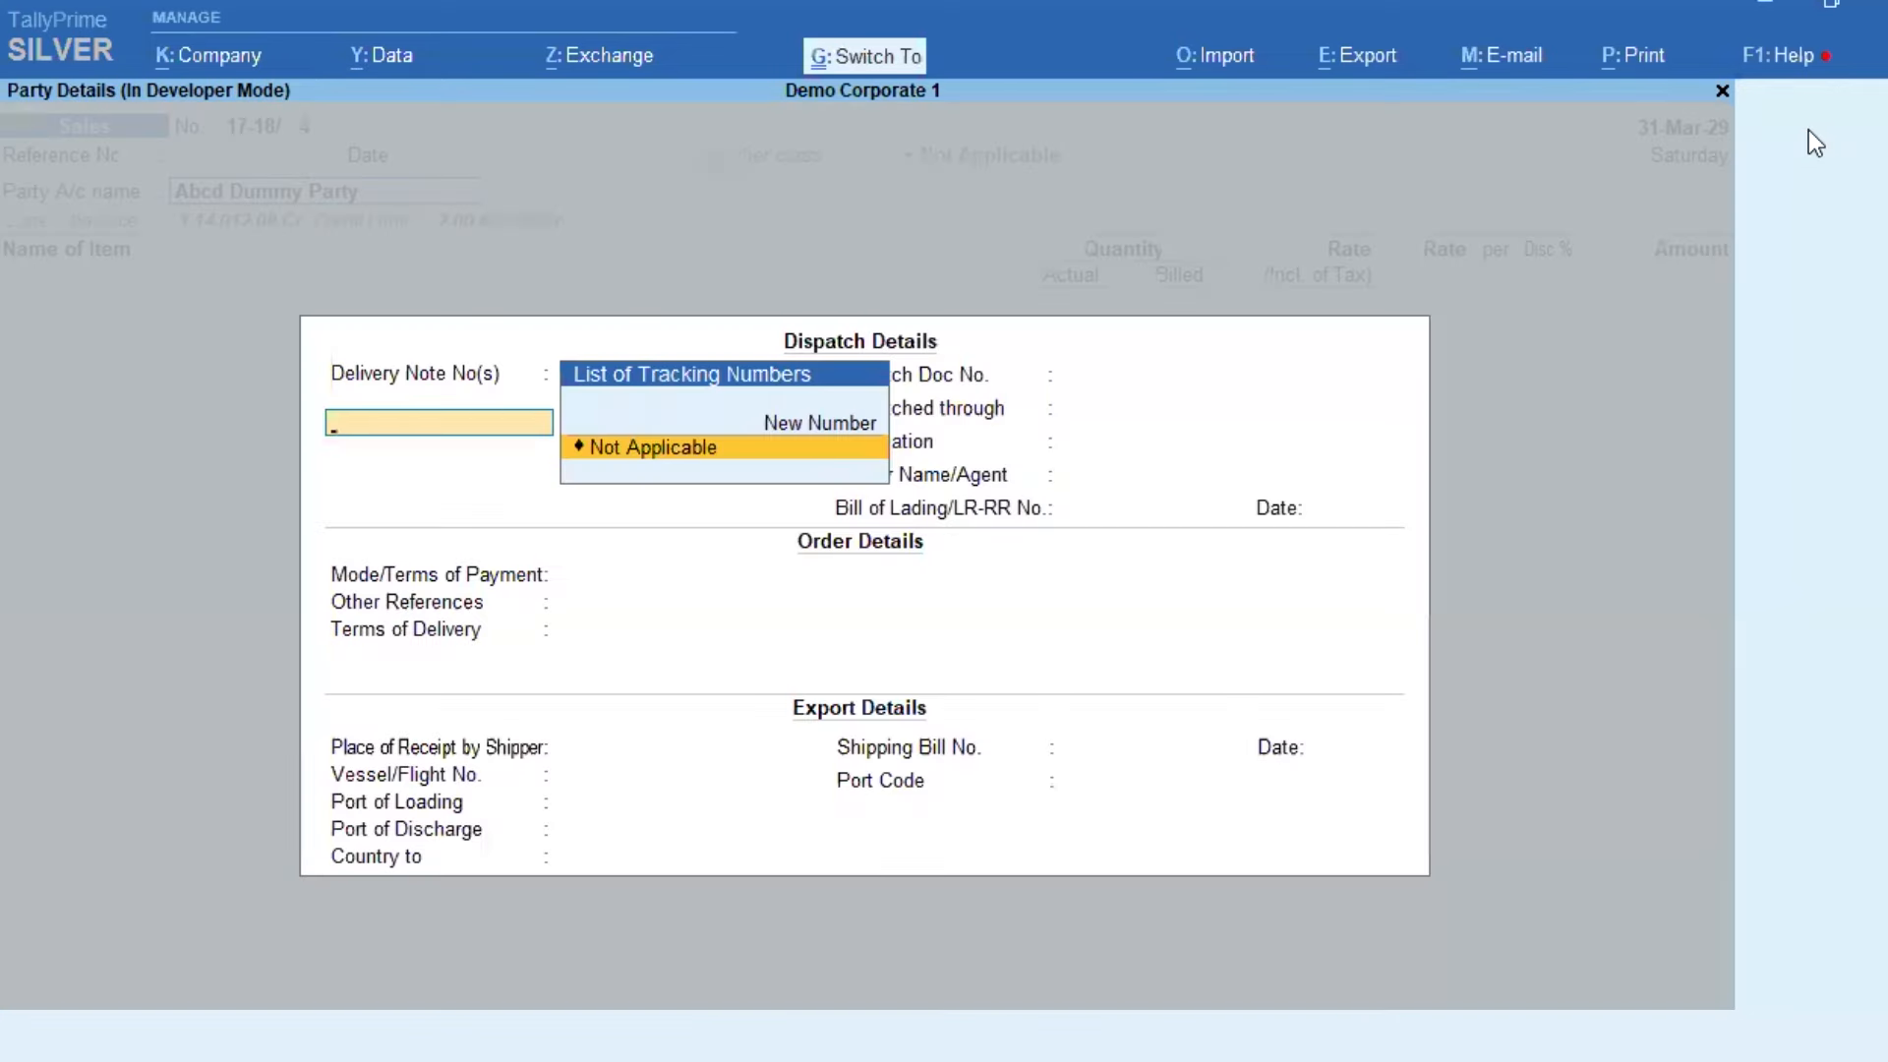
{"action": "key", "text": "ctrl+a"}
{"action": "key", "text": "ctrl+a"}
Step: Bill 100 of 1222 Item from godown Aass, batch 1234, and save without a payment link
{"action": "key", "text": "Down"}
{"action": "key", "text": "Down"}
{"action": "key", "text": "Down"}
{"action": "key", "text": "Down"}
{"action": "key", "text": "Down"}
{"action": "key", "text": "Down"}
{"action": "key", "text": "Down"}
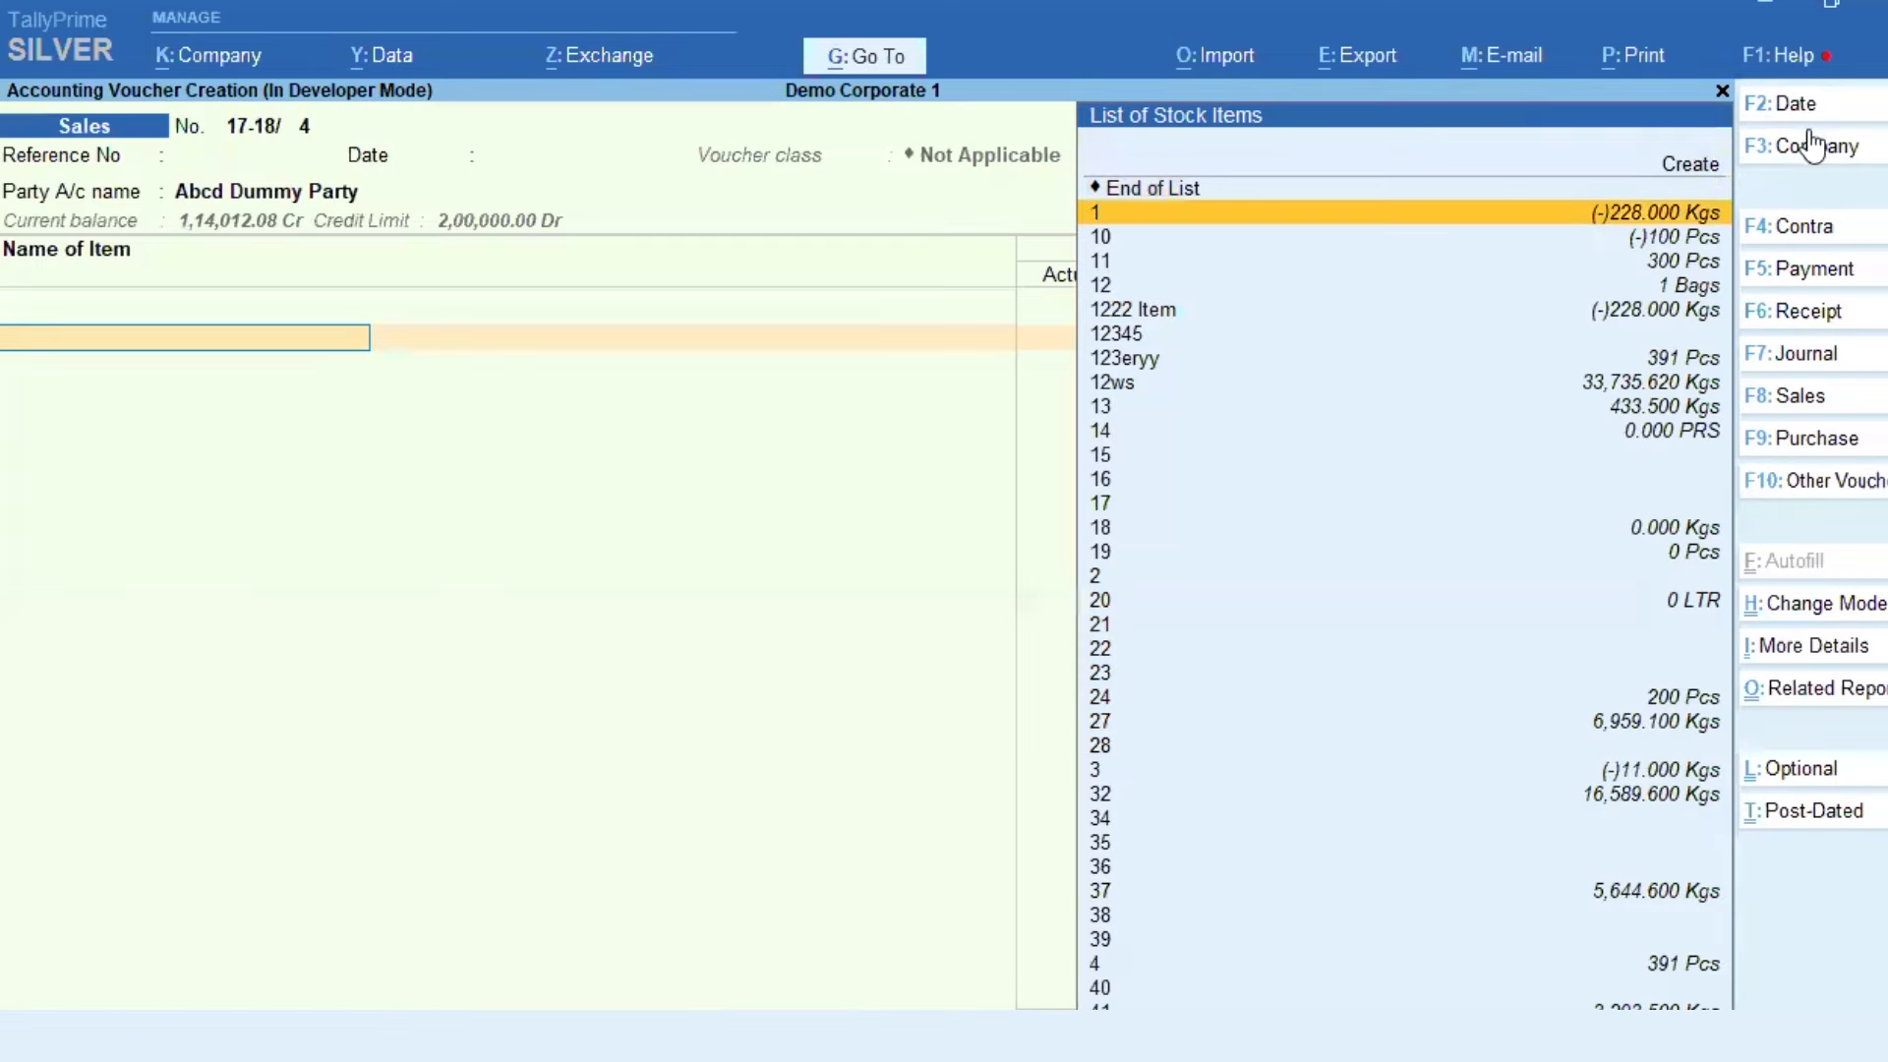
{"action": "key", "text": "Return"}
{"action": "key", "text": "Return"}
{"action": "key", "text": "Return"}
{"action": "key", "text": "Return"}
{"action": "type", "text": "100"}
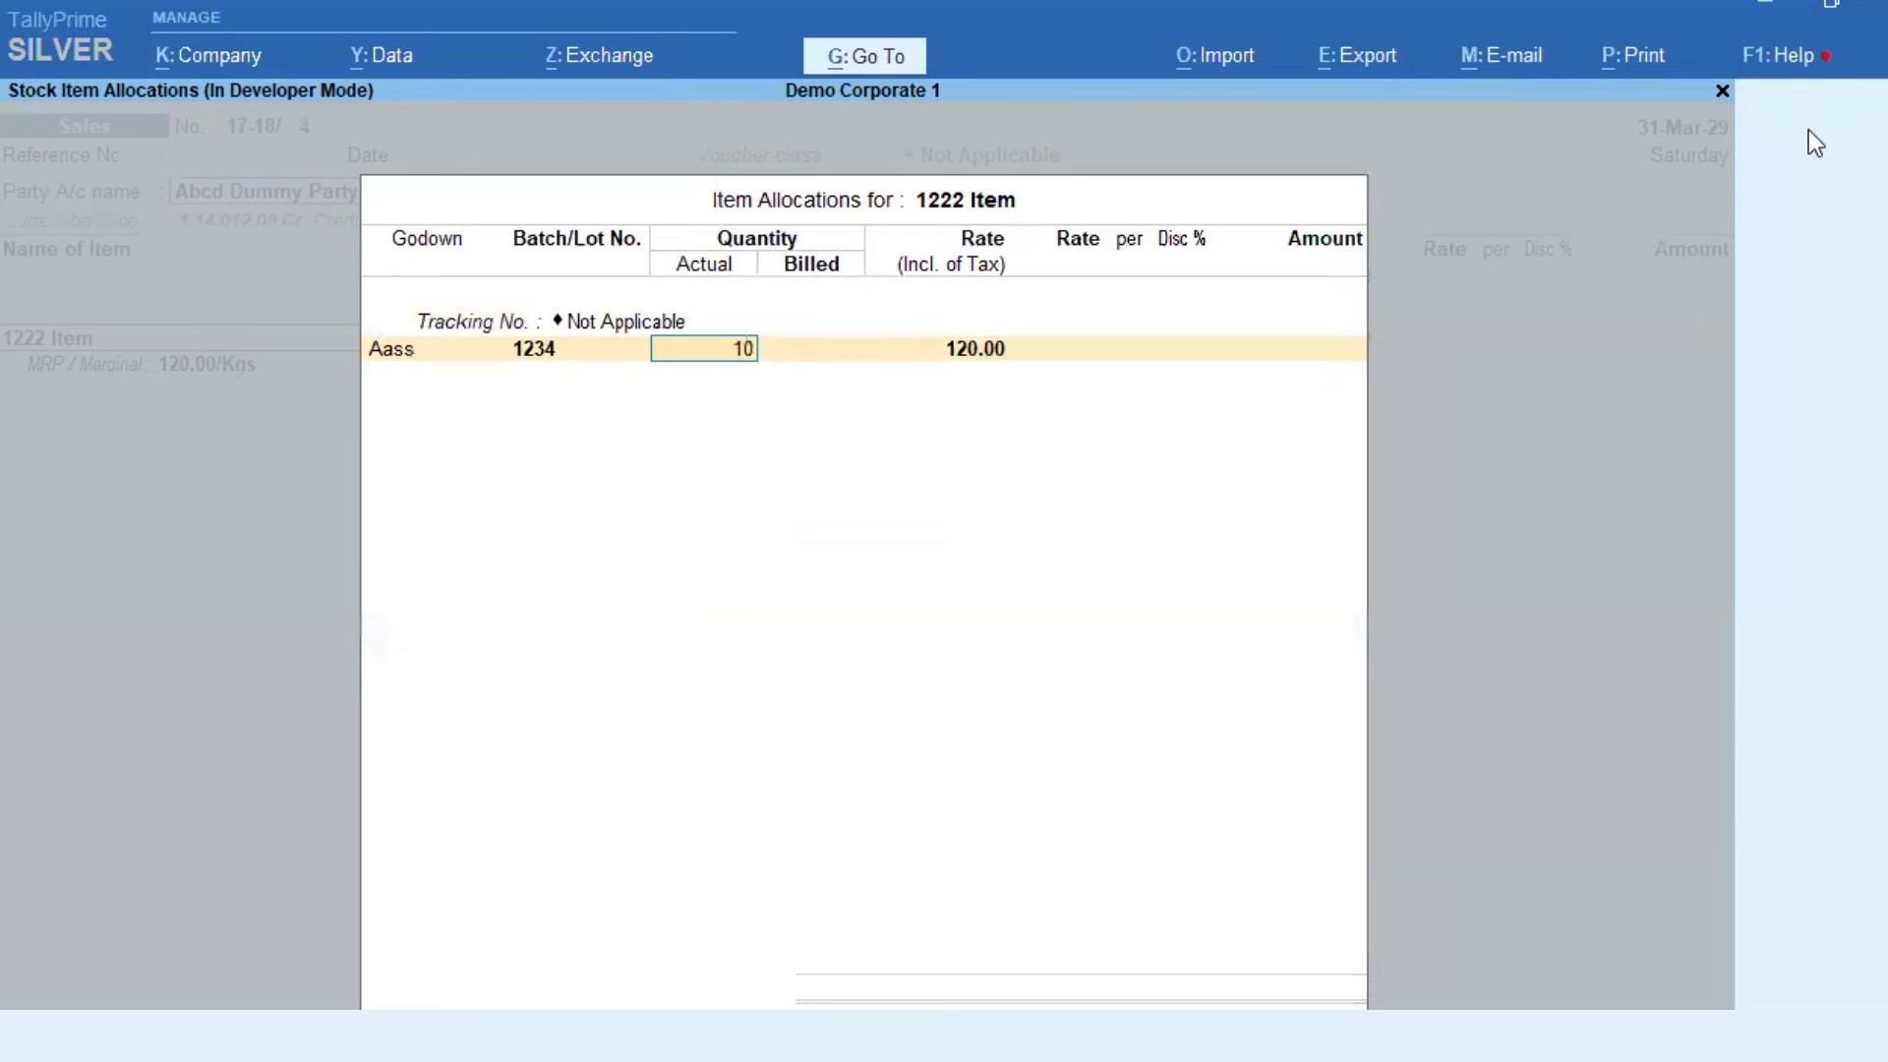
{"action": "key", "text": "Return"}
{"action": "key", "text": "Return"}
{"action": "key", "text": "Return"}
{"action": "key", "text": "Return"}
{"action": "key", "text": "Return"}
{"action": "key", "text": "Return"}
{"action": "key", "text": "Return"}
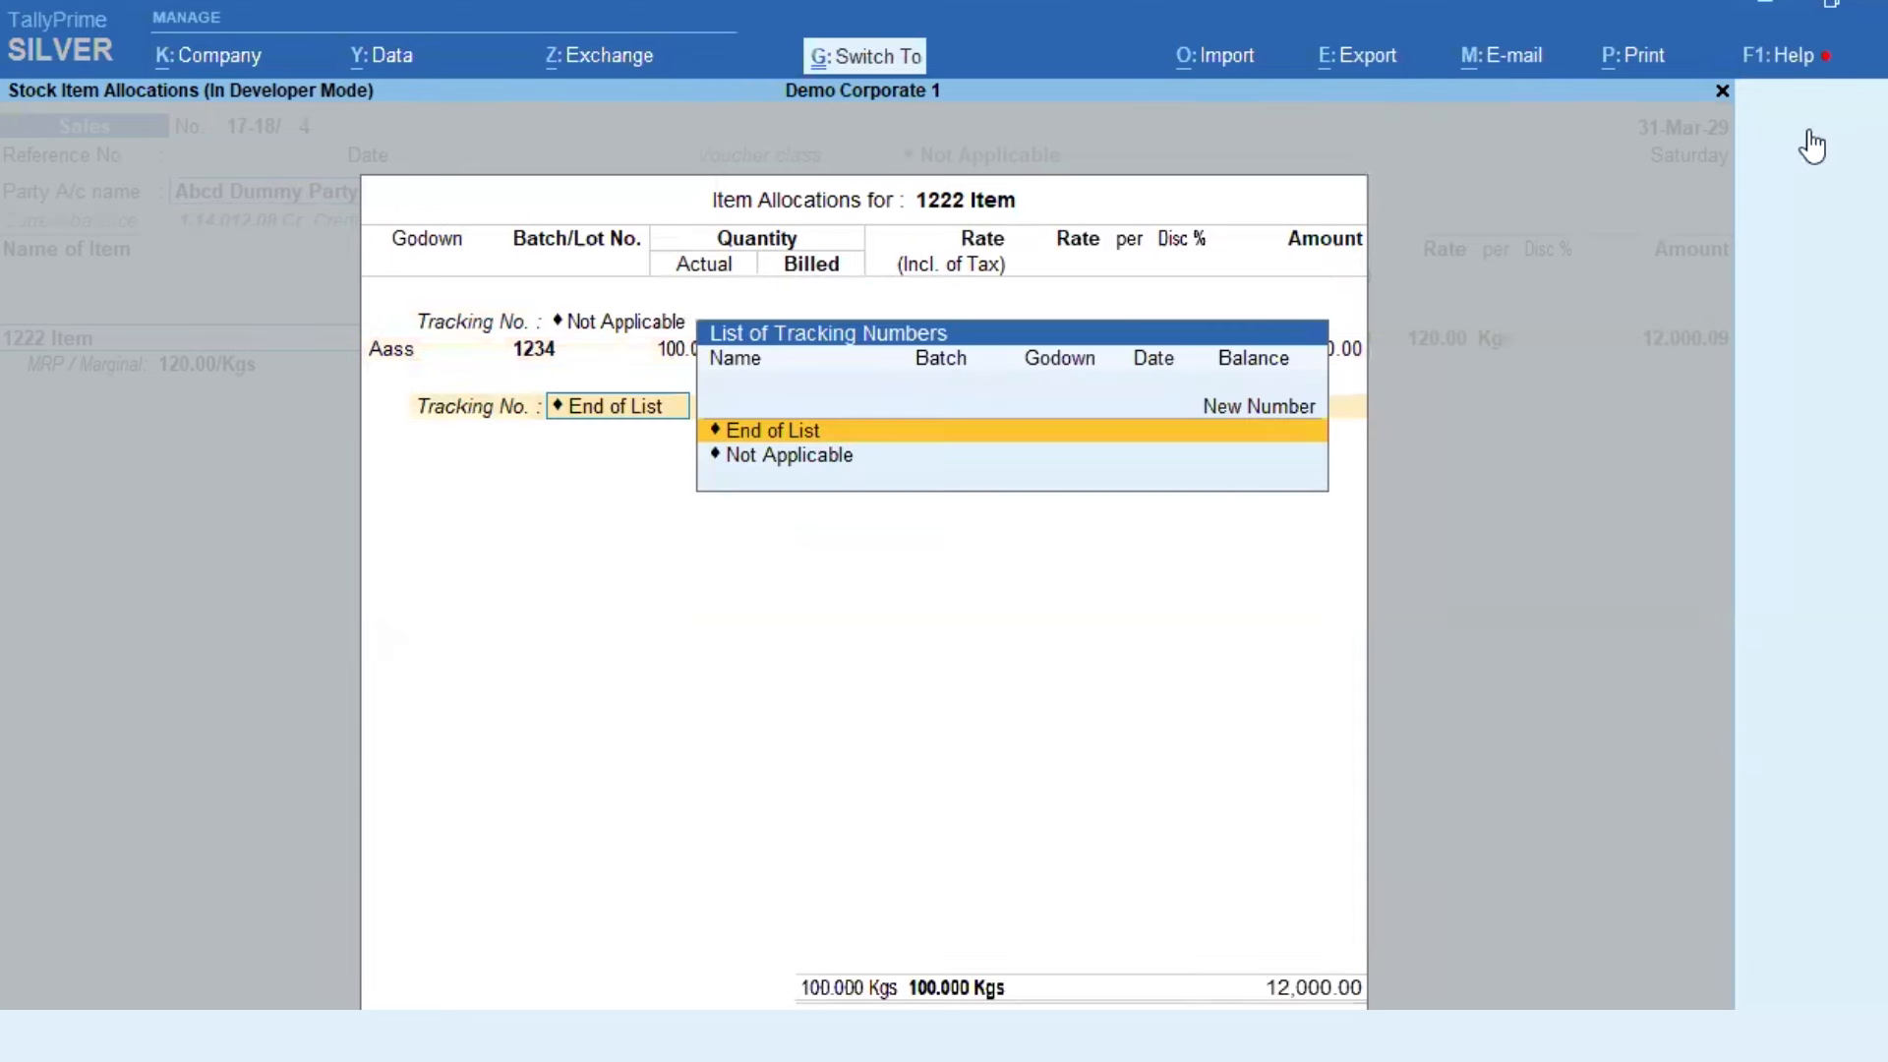
{"action": "key", "text": "ctrl+a"}
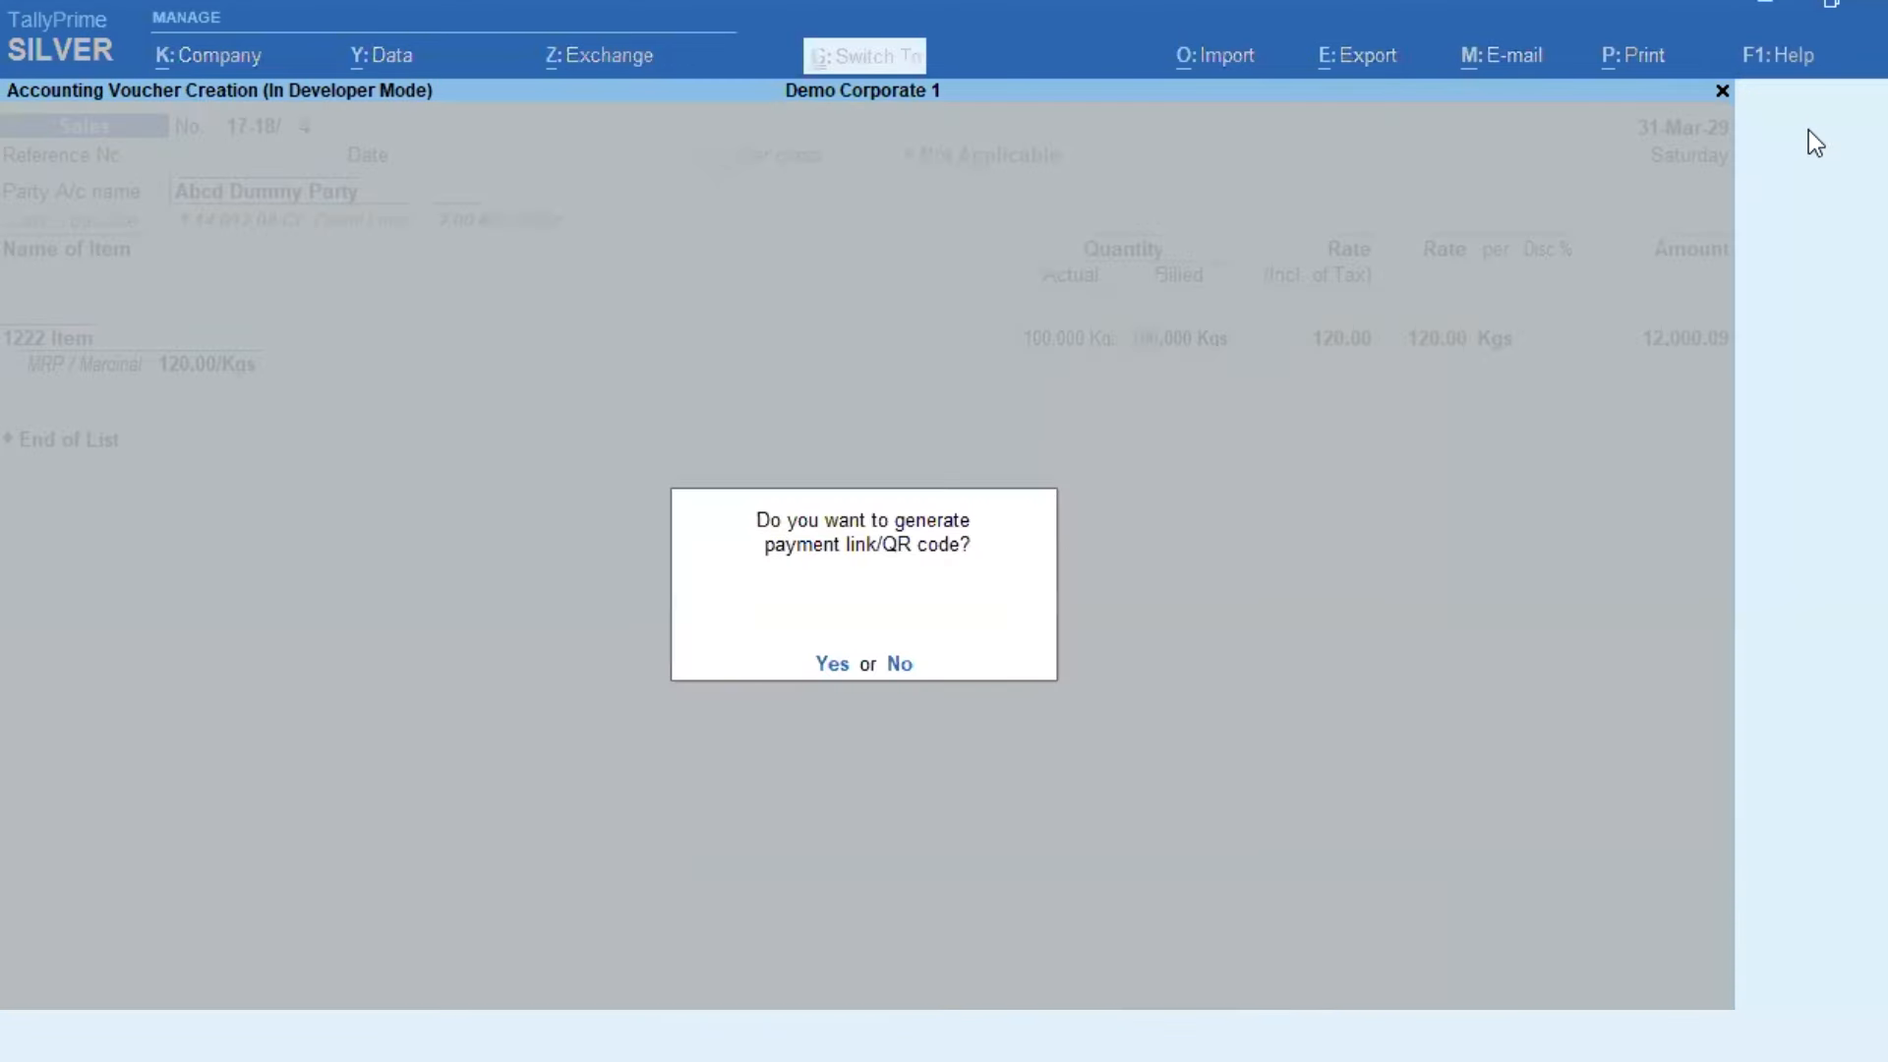
{"action": "key", "text": "n"}
Step: Select customer 1100 rajasthan on a new voucher, then quit it at the password prompt
{"action": "key", "text": "Return"}
{"action": "key", "text": "Return"}
{"action": "type", "text": "1100"}
{"action": "key", "text": "Return"}
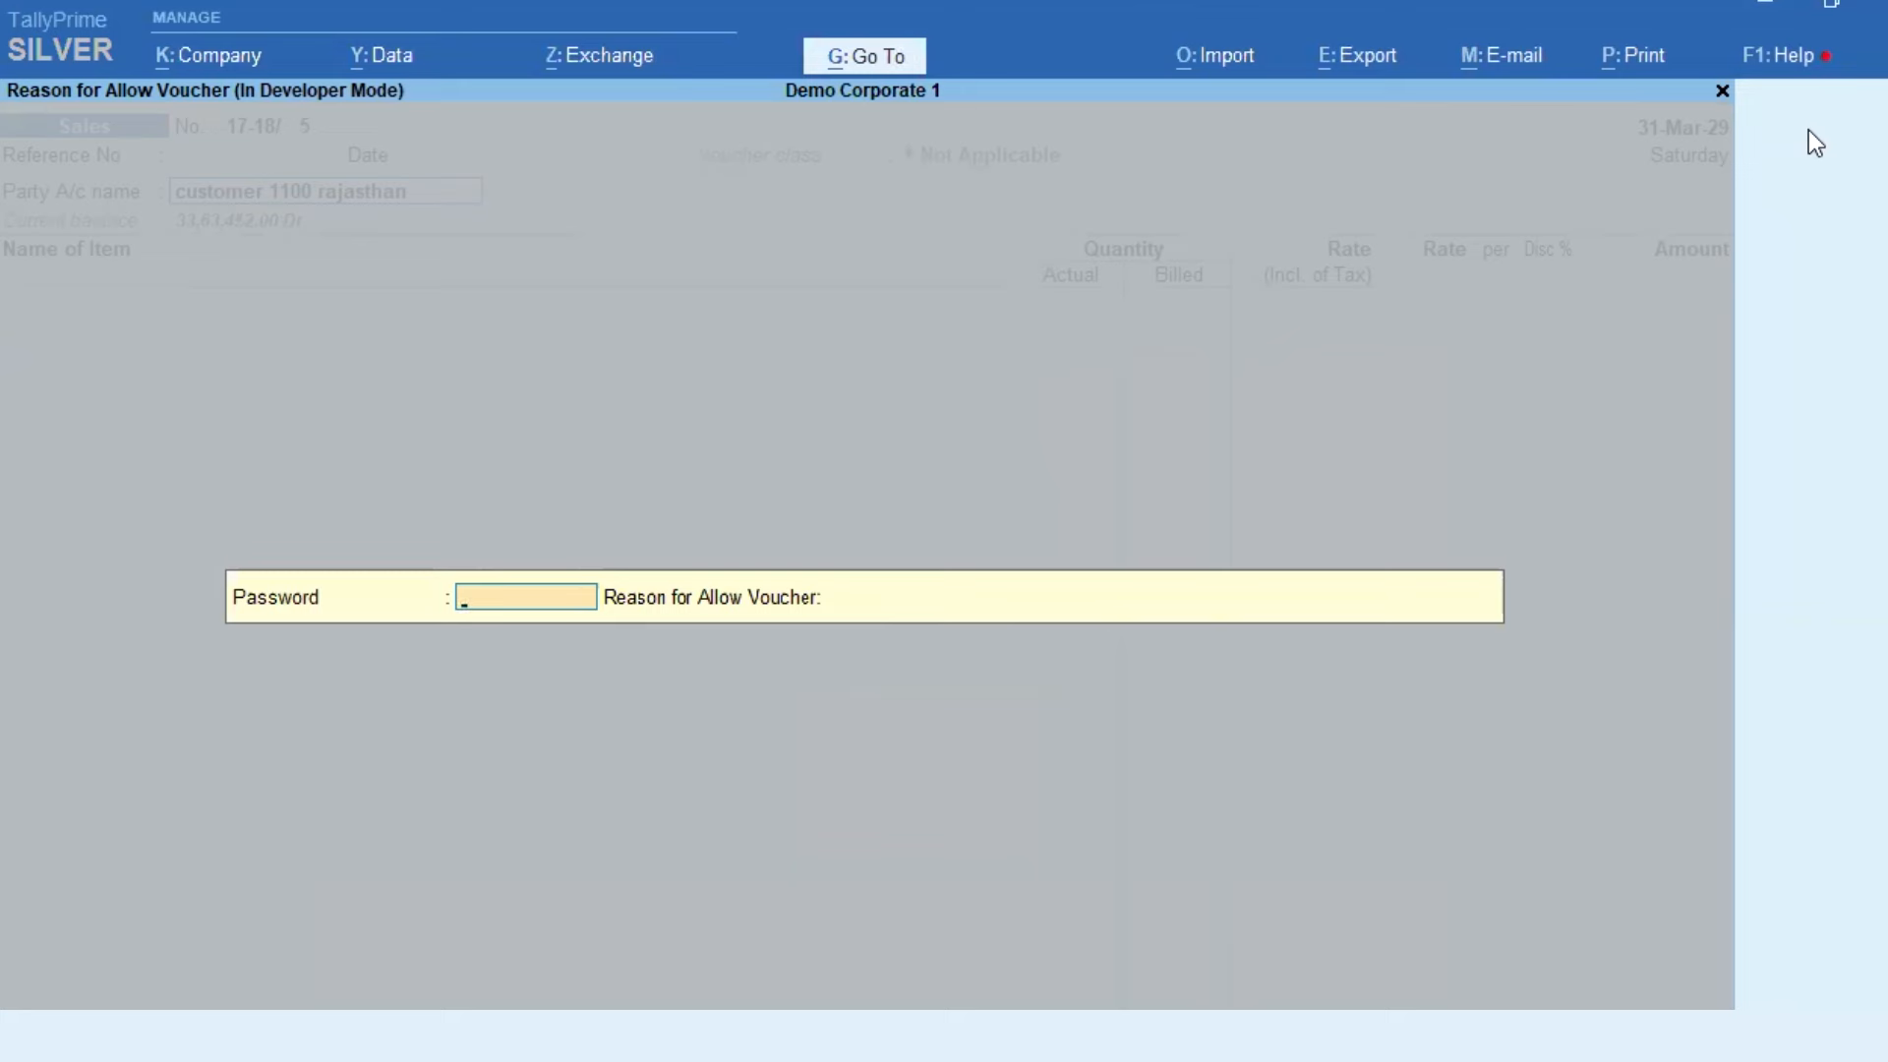
{"action": "key", "text": "Escape"}
{"action": "key", "text": "y"}
{"action": "key", "text": "Escape"}
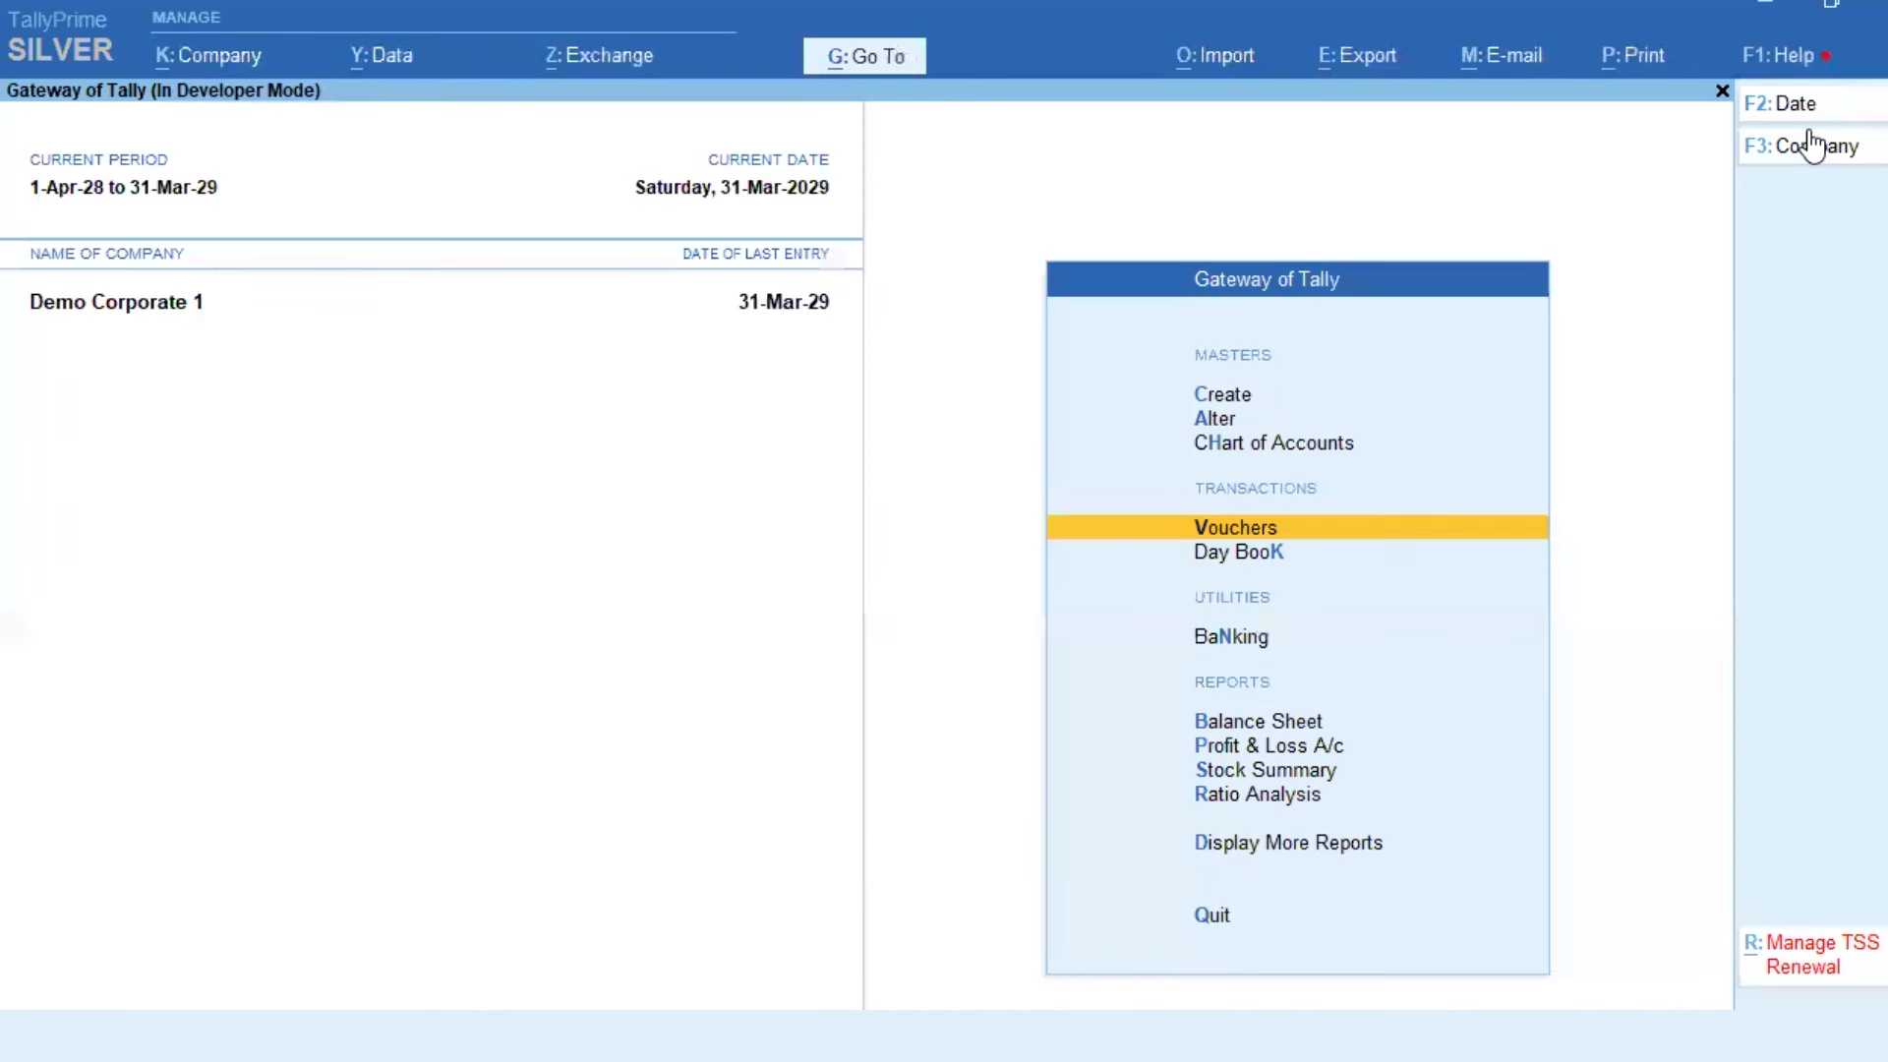
{"action": "type", "text": "dal1100"}
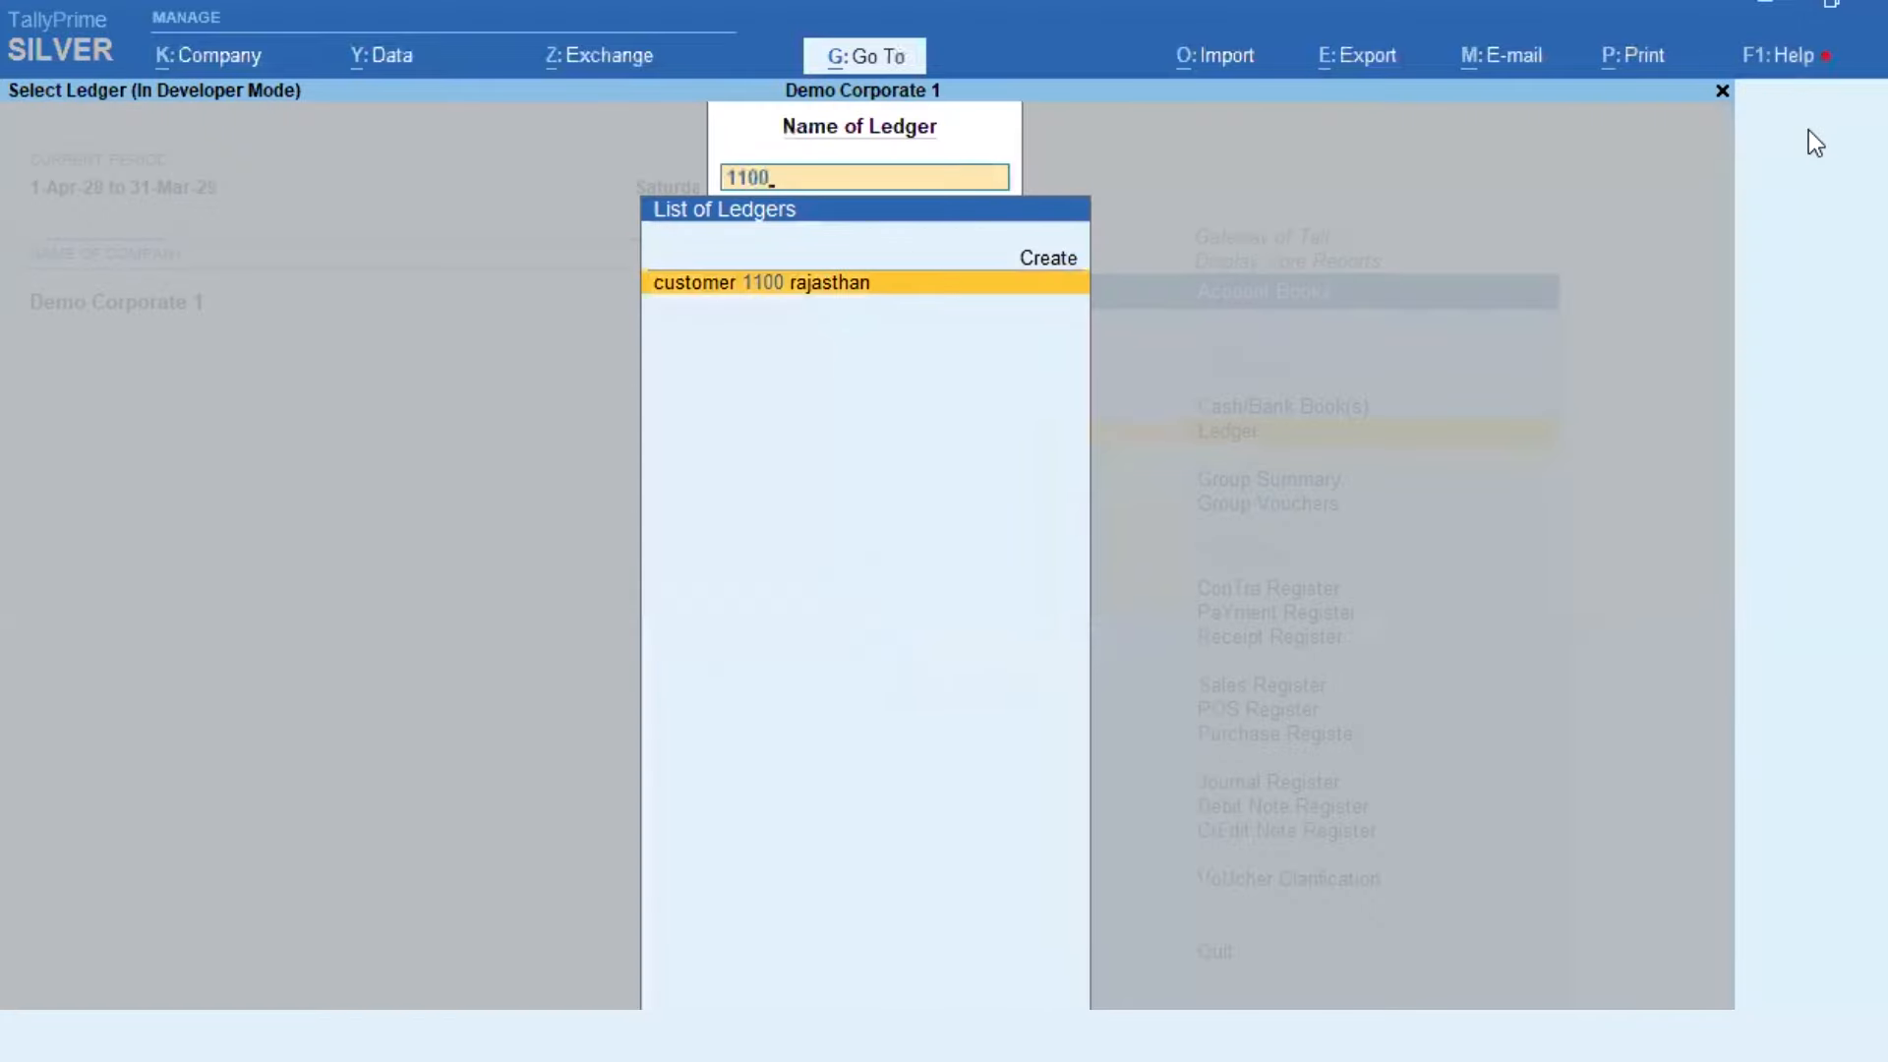
{"action": "key", "text": "Return"}
{"action": "key", "text": "F5"}
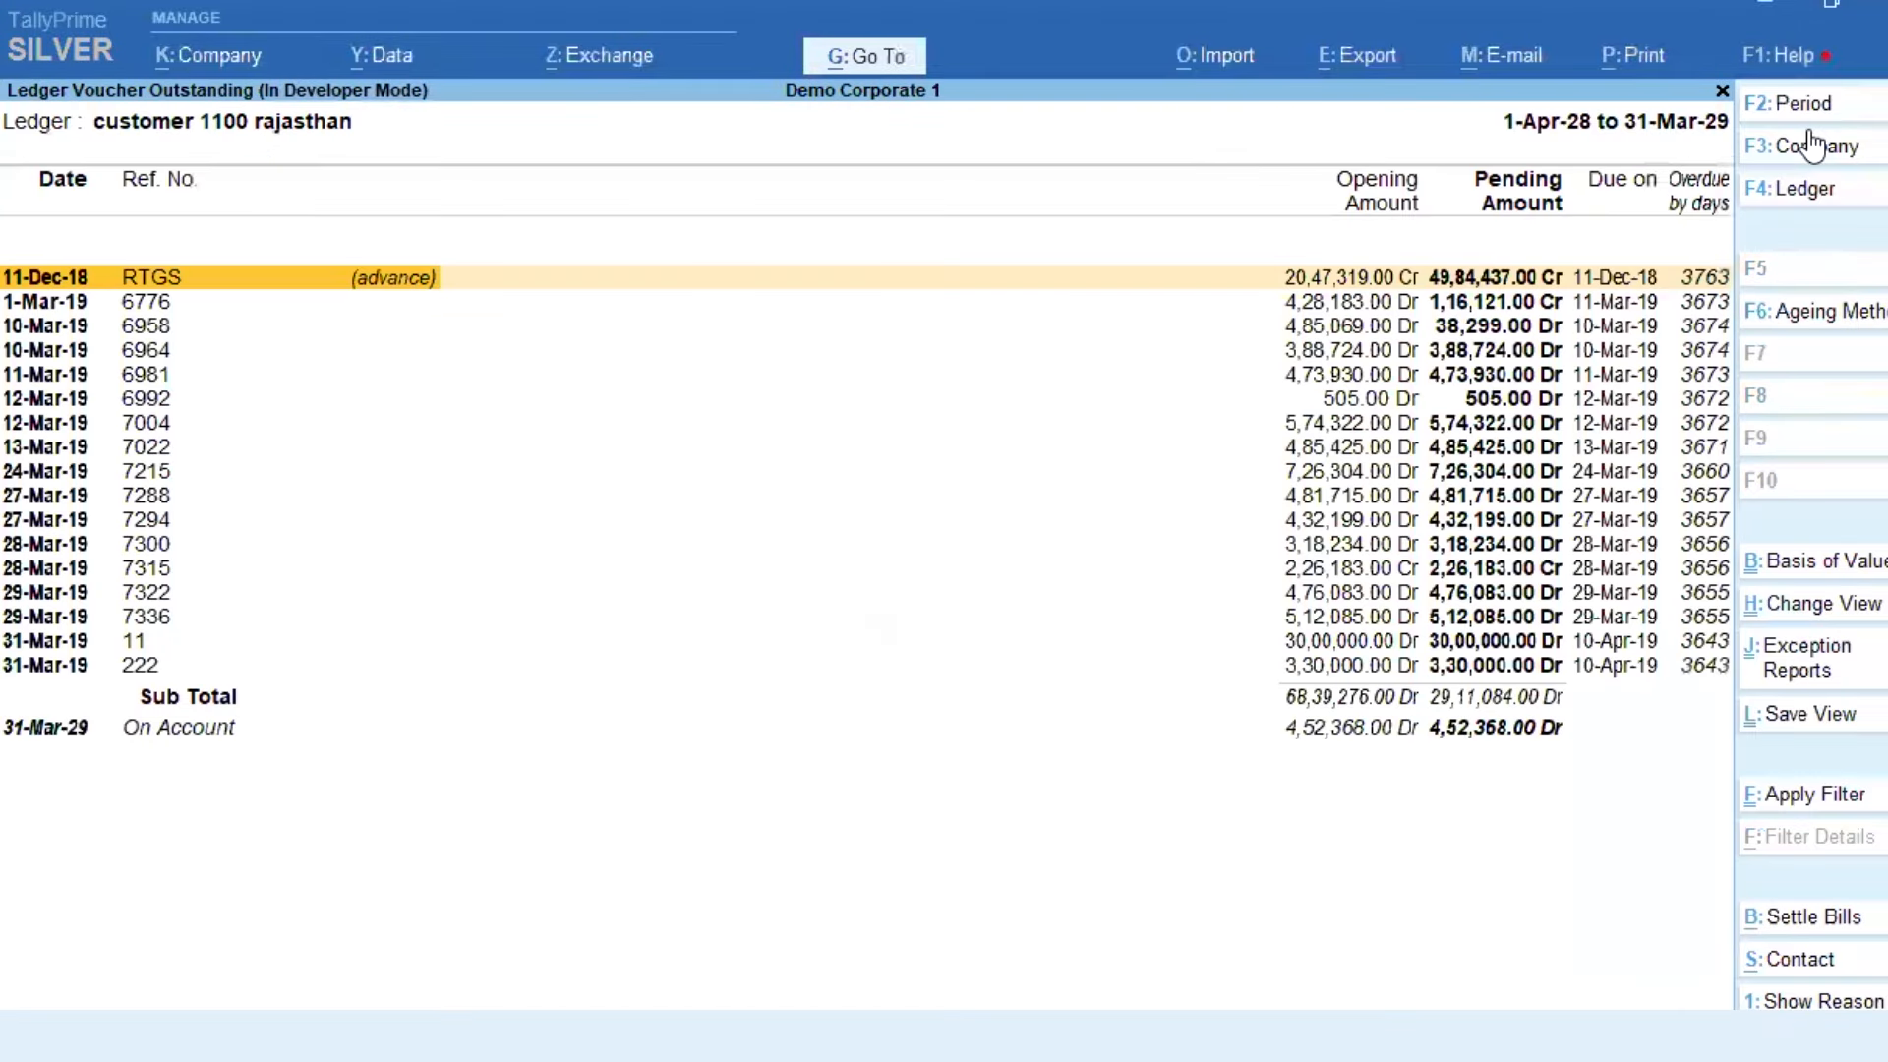
{"action": "key", "text": "Down"}
{"action": "key", "text": "Down"}
{"action": "key", "text": "shift+Down"}
{"action": "key", "text": "shift+Down"}
{"action": "key", "text": "shift+Down"}
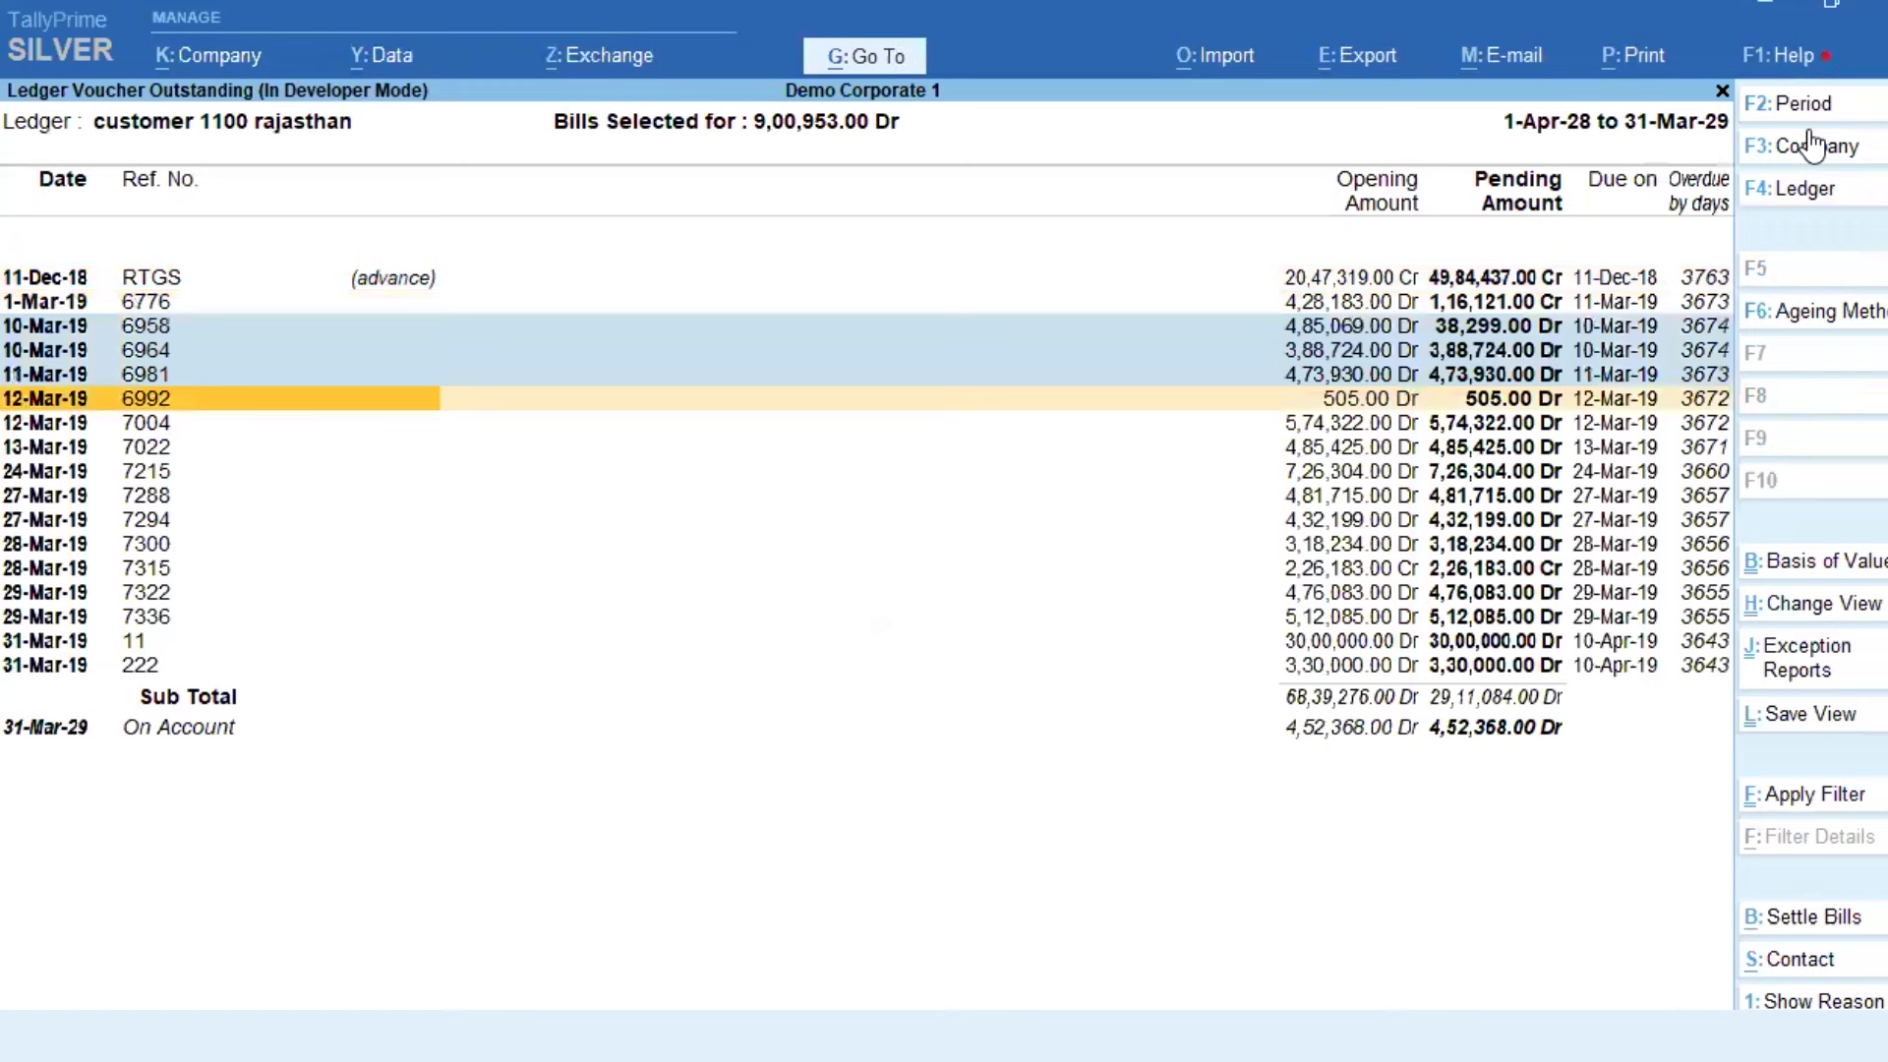
{"action": "key", "text": "space"}
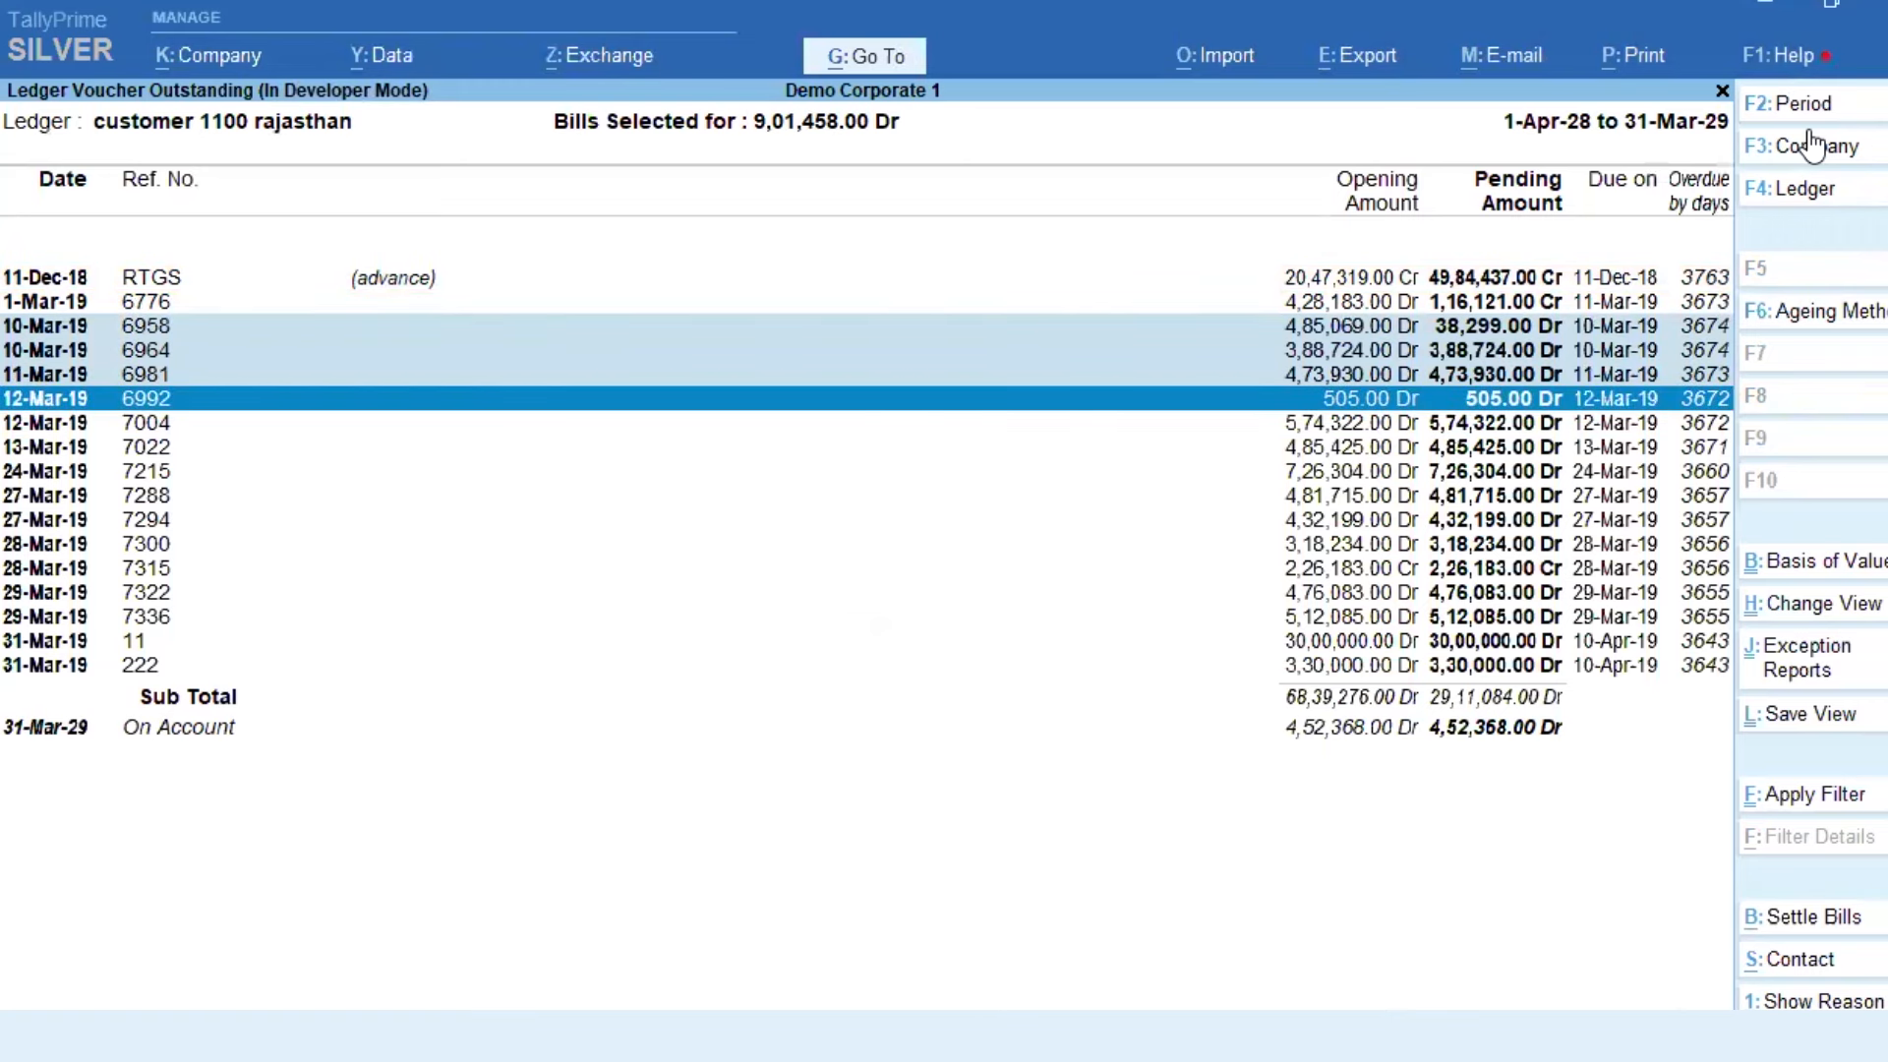
{"action": "key", "text": "Down"}
{"action": "key", "text": "shift+Down"}
{"action": "key", "text": "shift+Down"}
{"action": "key", "text": "shift+Down"}
{"action": "key", "text": "shift+Down"}
{"action": "key", "text": "shift+Down"}
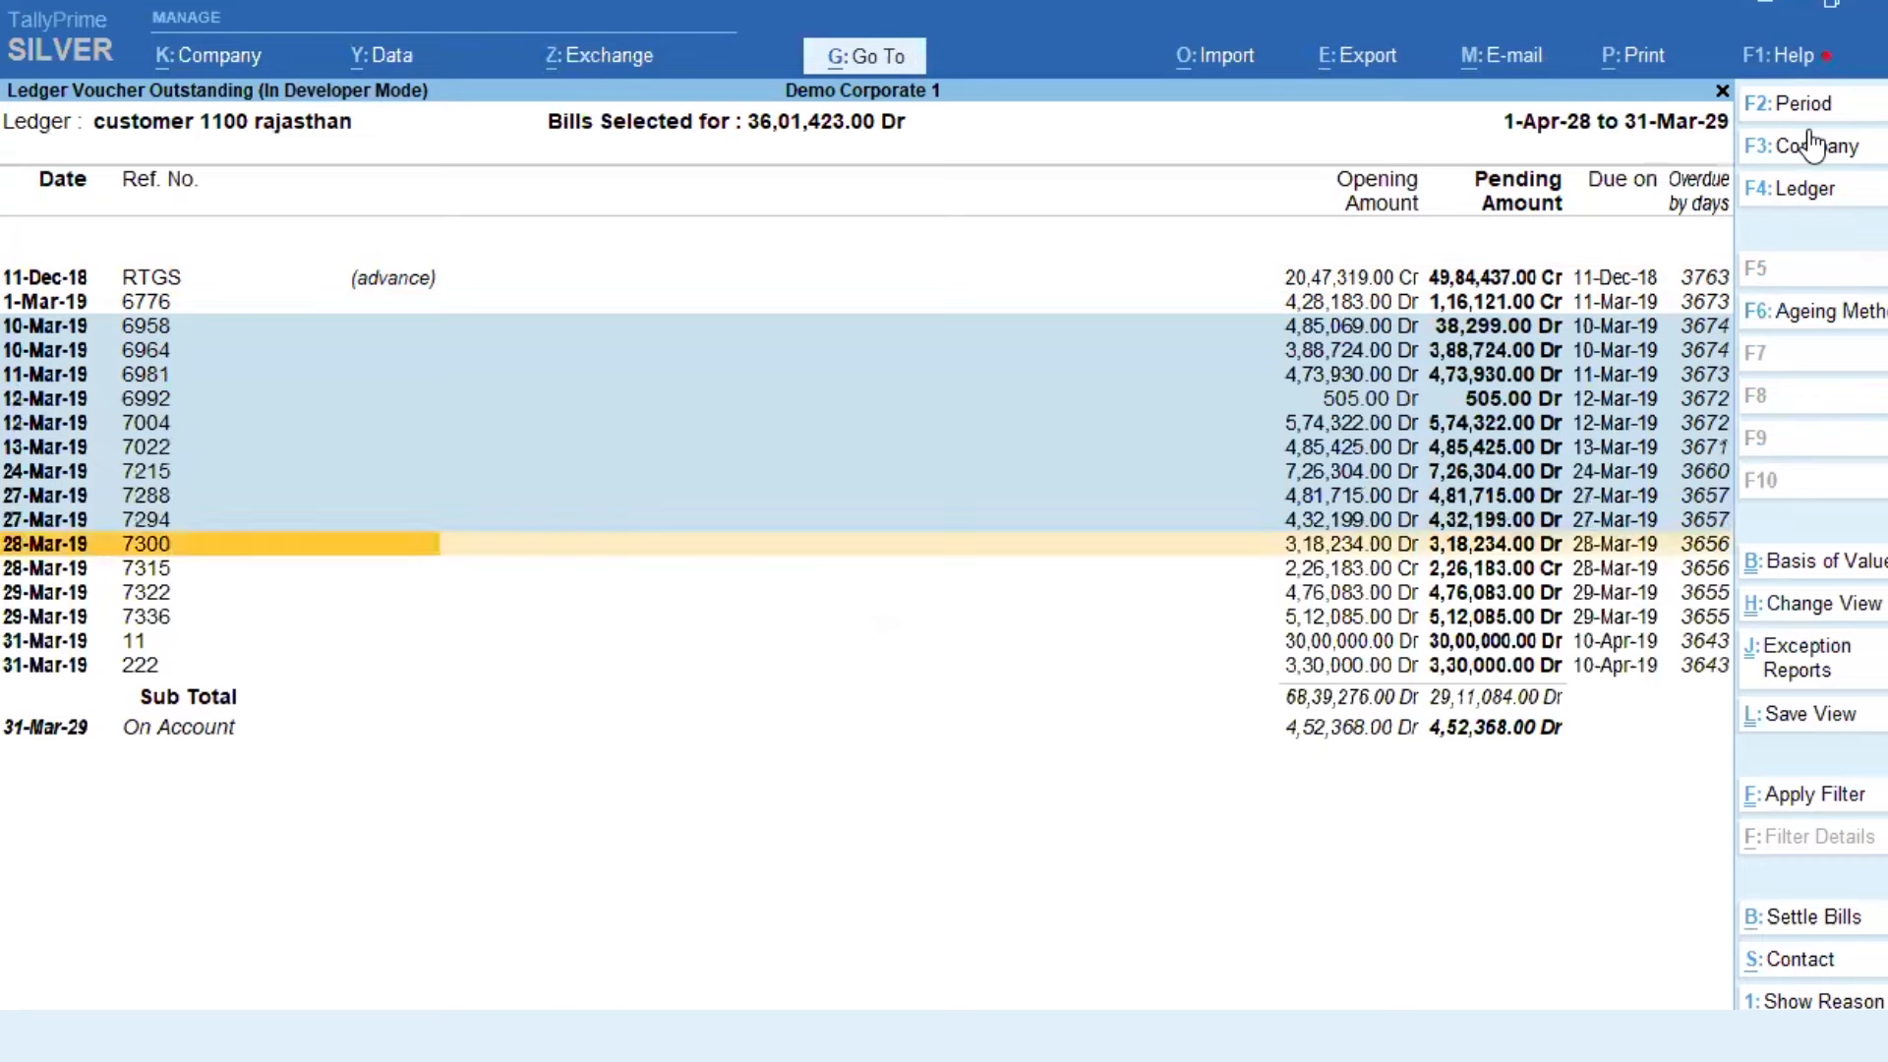
{"action": "key", "text": "Down"}
{"action": "key", "text": "Up"}
{"action": "key", "text": "space"}
{"action": "key", "text": "Down"}
{"action": "key", "text": "Down"}
{"action": "key", "text": "Down"}
{"action": "key", "text": "shift+Down"}
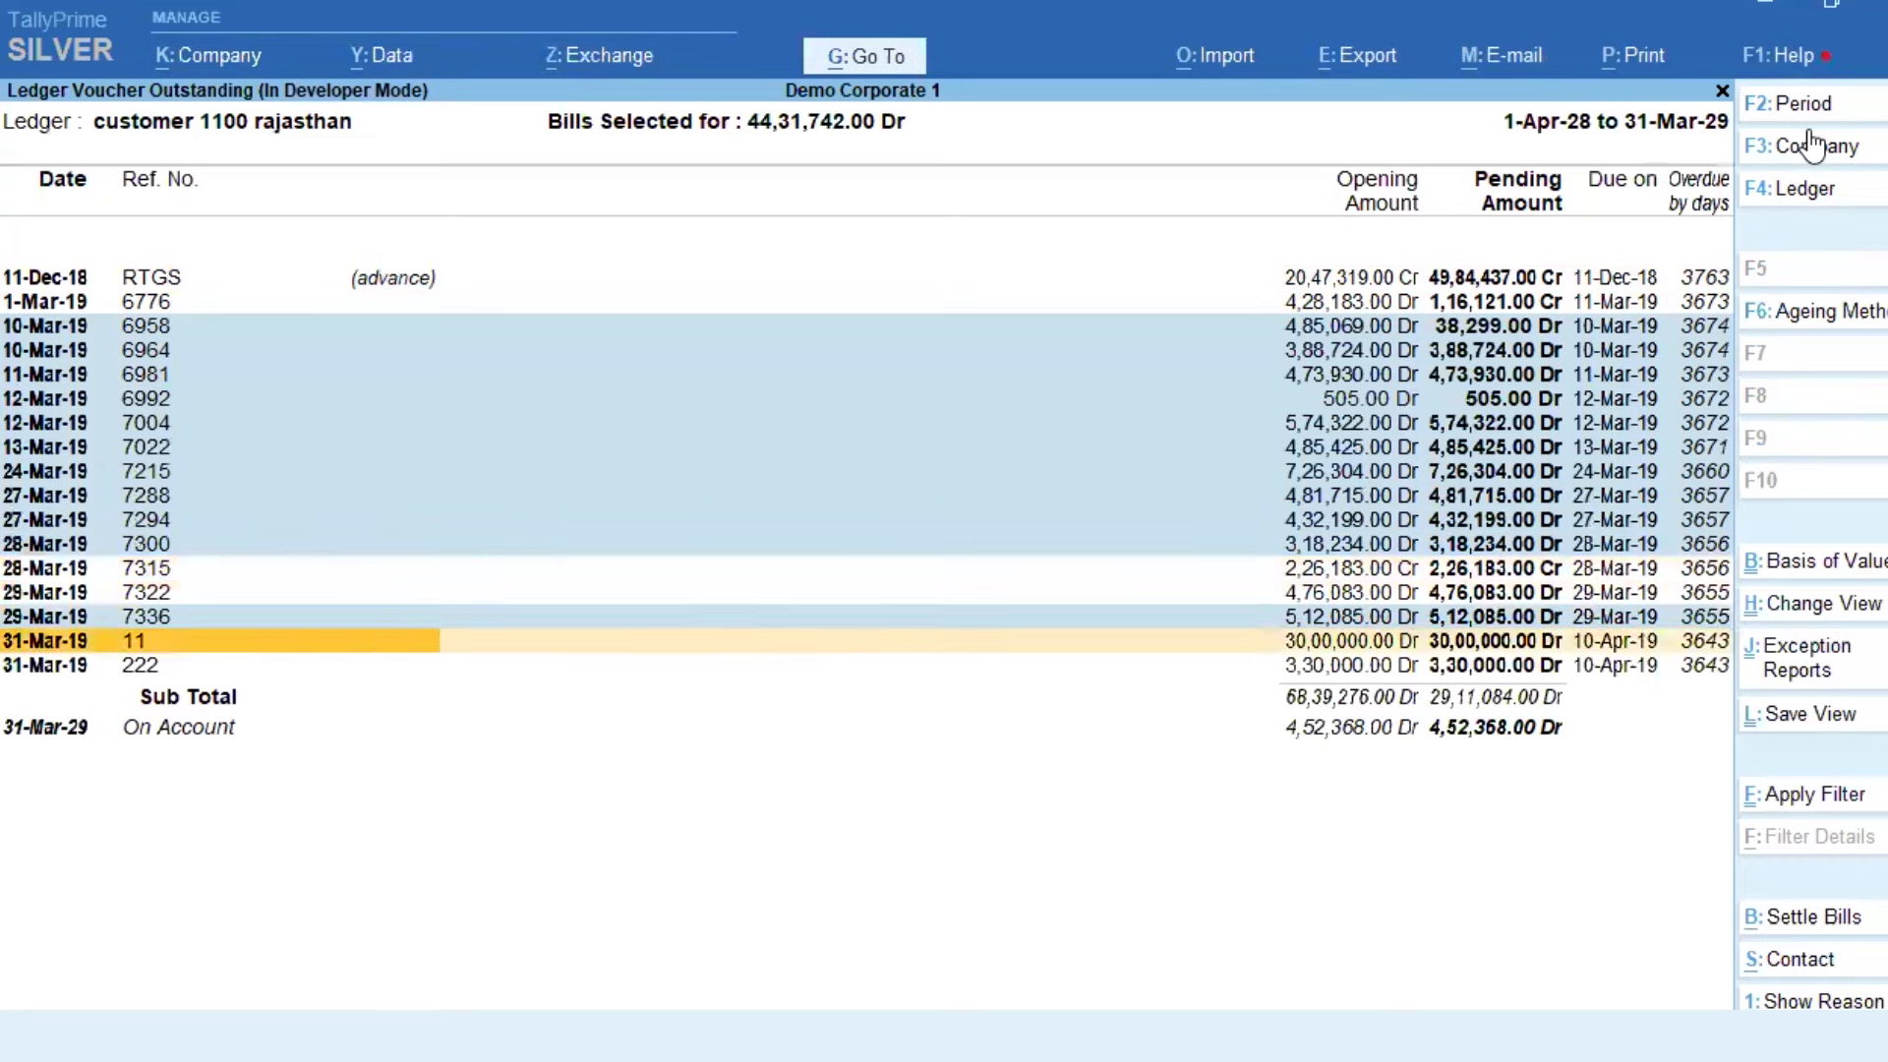
{"action": "key", "text": "shift+Down"}
{"action": "key", "text": "shift+Down"}
{"action": "key", "text": "Escape"}
{"action": "key", "text": "Escape"}
{"action": "key", "text": "Escape"}
{"action": "key", "text": "Escape"}
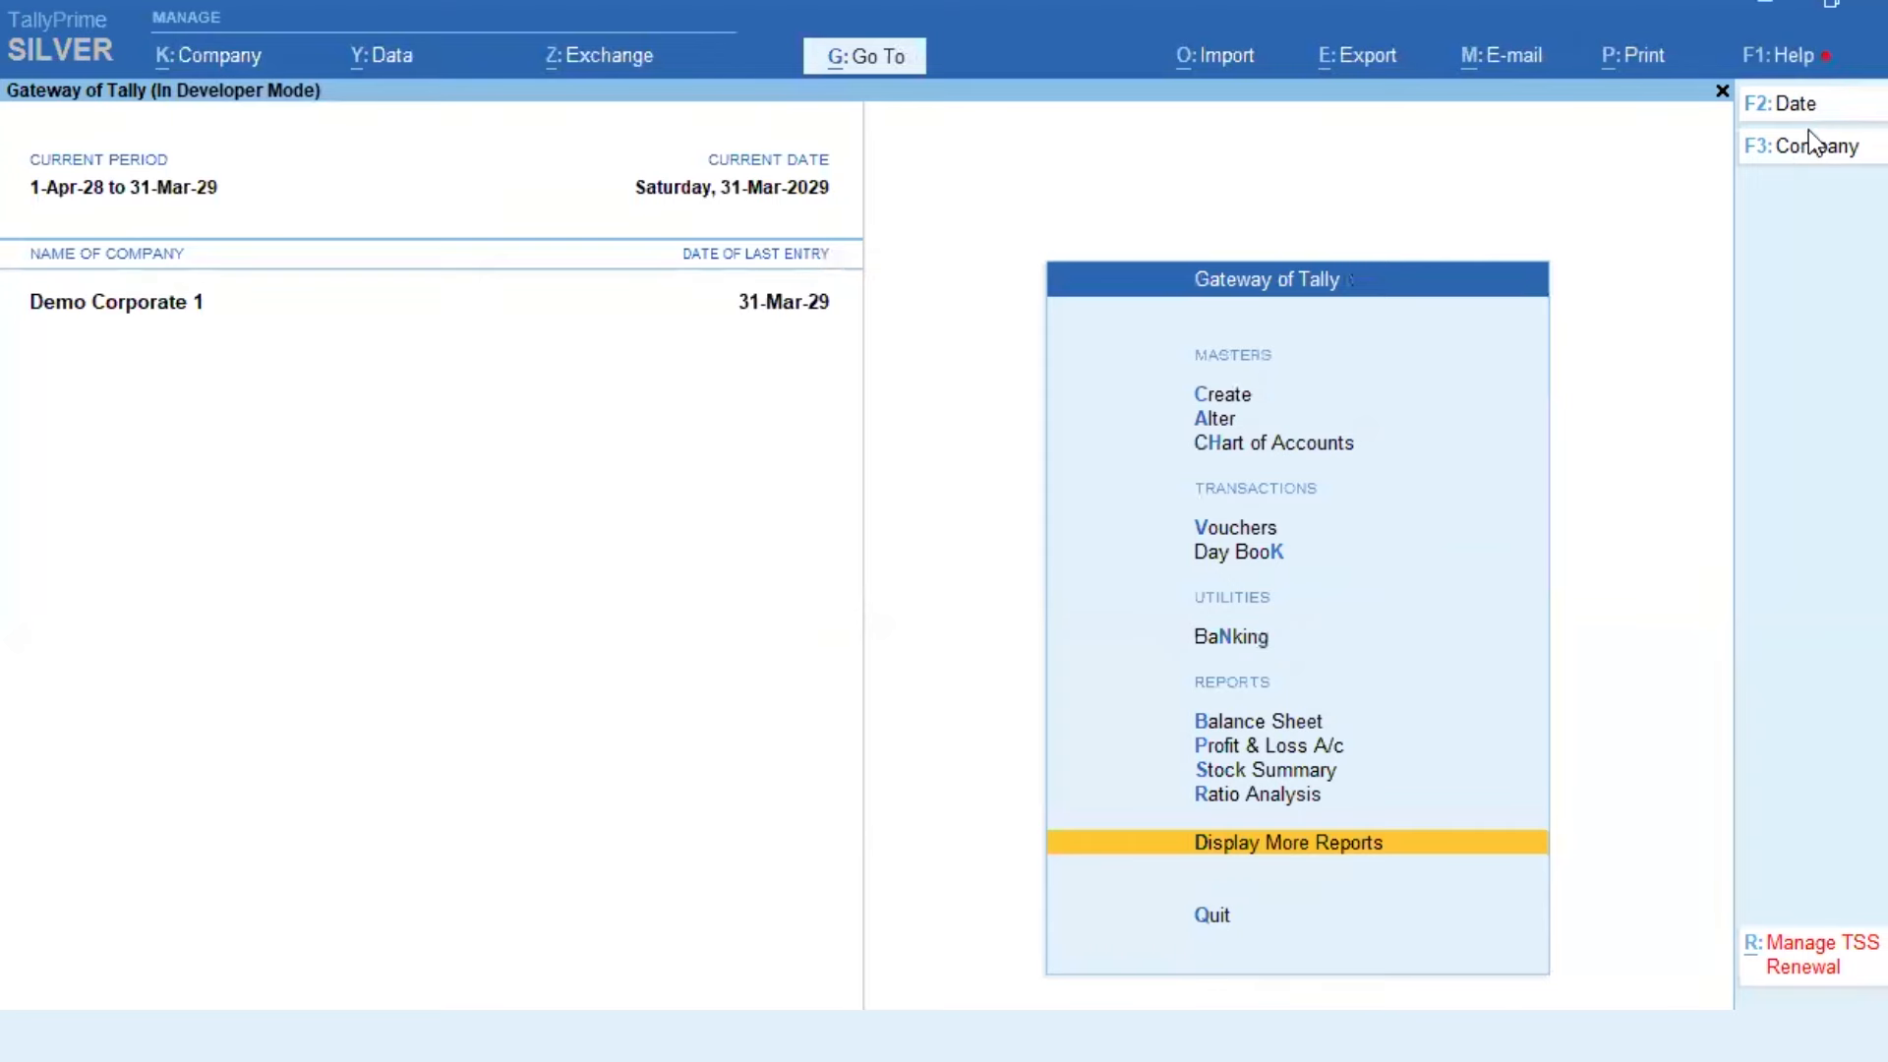
Step: Pick customer 1100 rajasthan on a new sales voucher and try allowing it without a password
{"action": "key", "text": "v"}
{"action": "key", "text": "Return"}
{"action": "key", "text": "Return"}
{"action": "type", "text": "1100"}
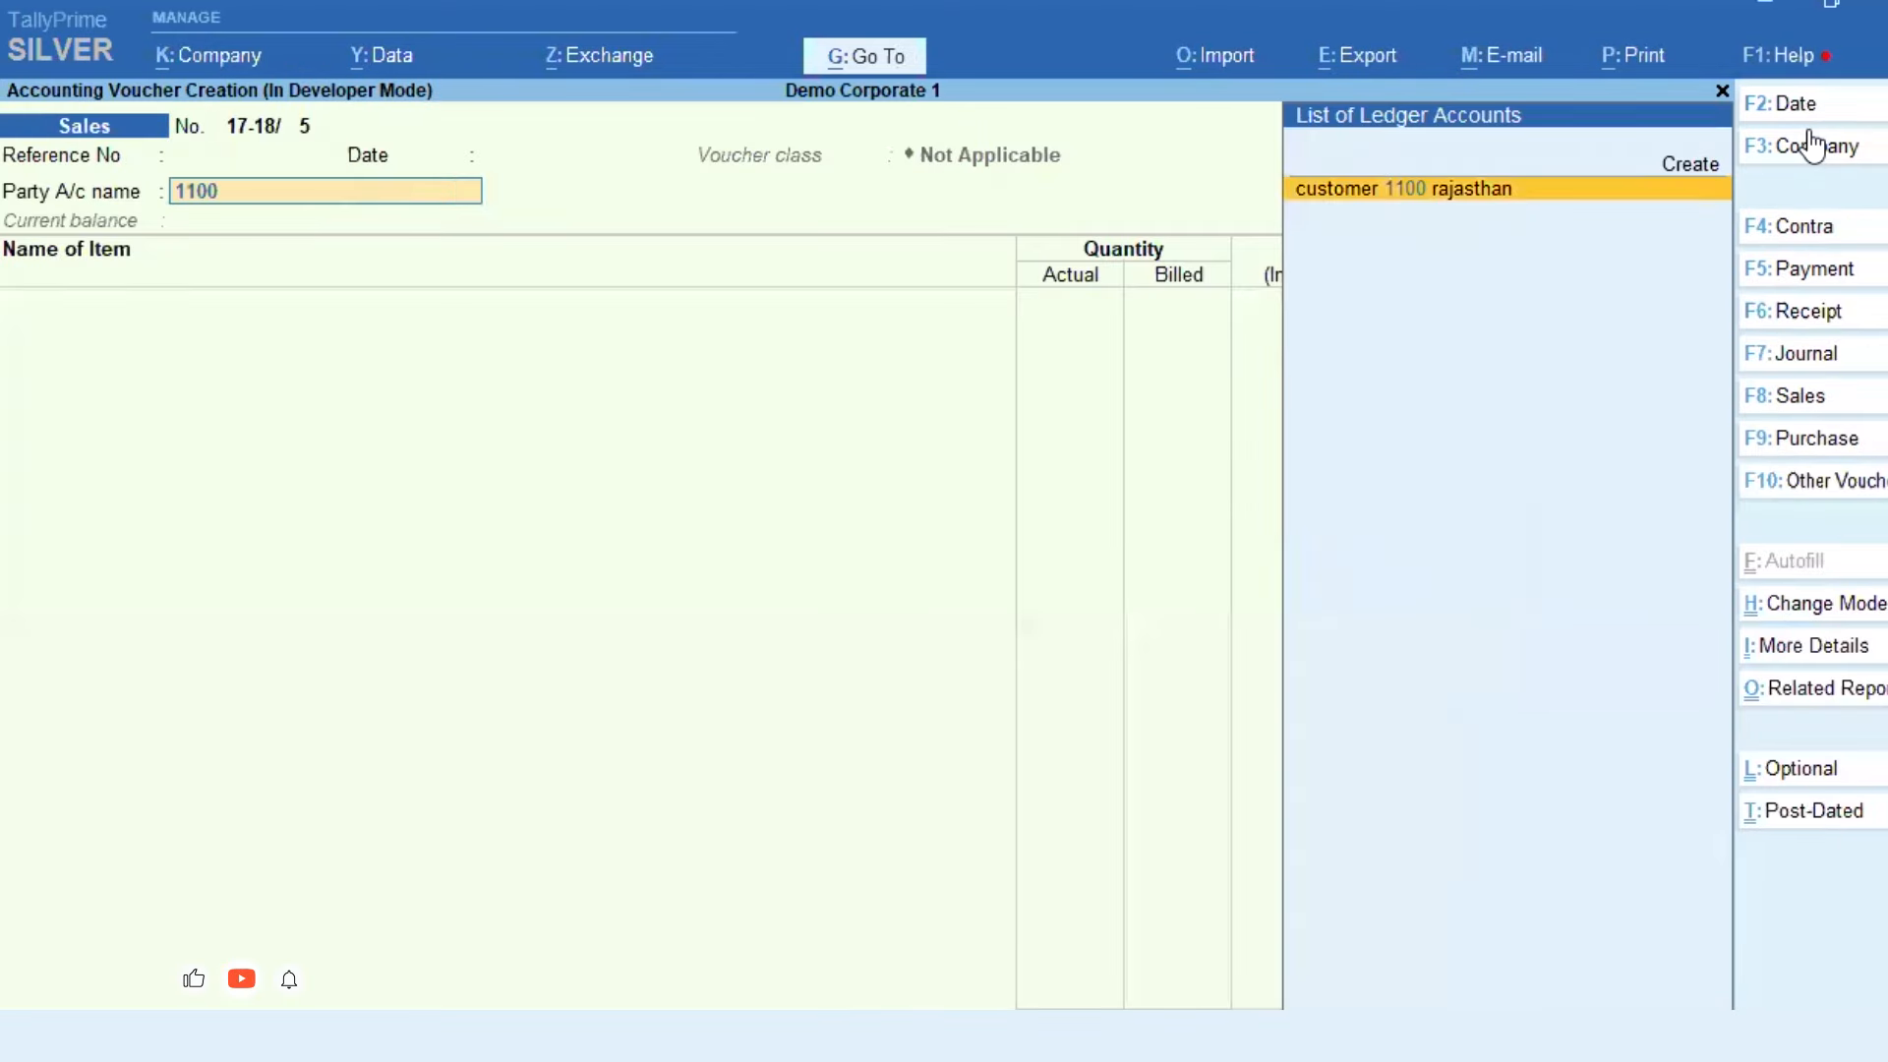
{"action": "key", "text": "Return"}
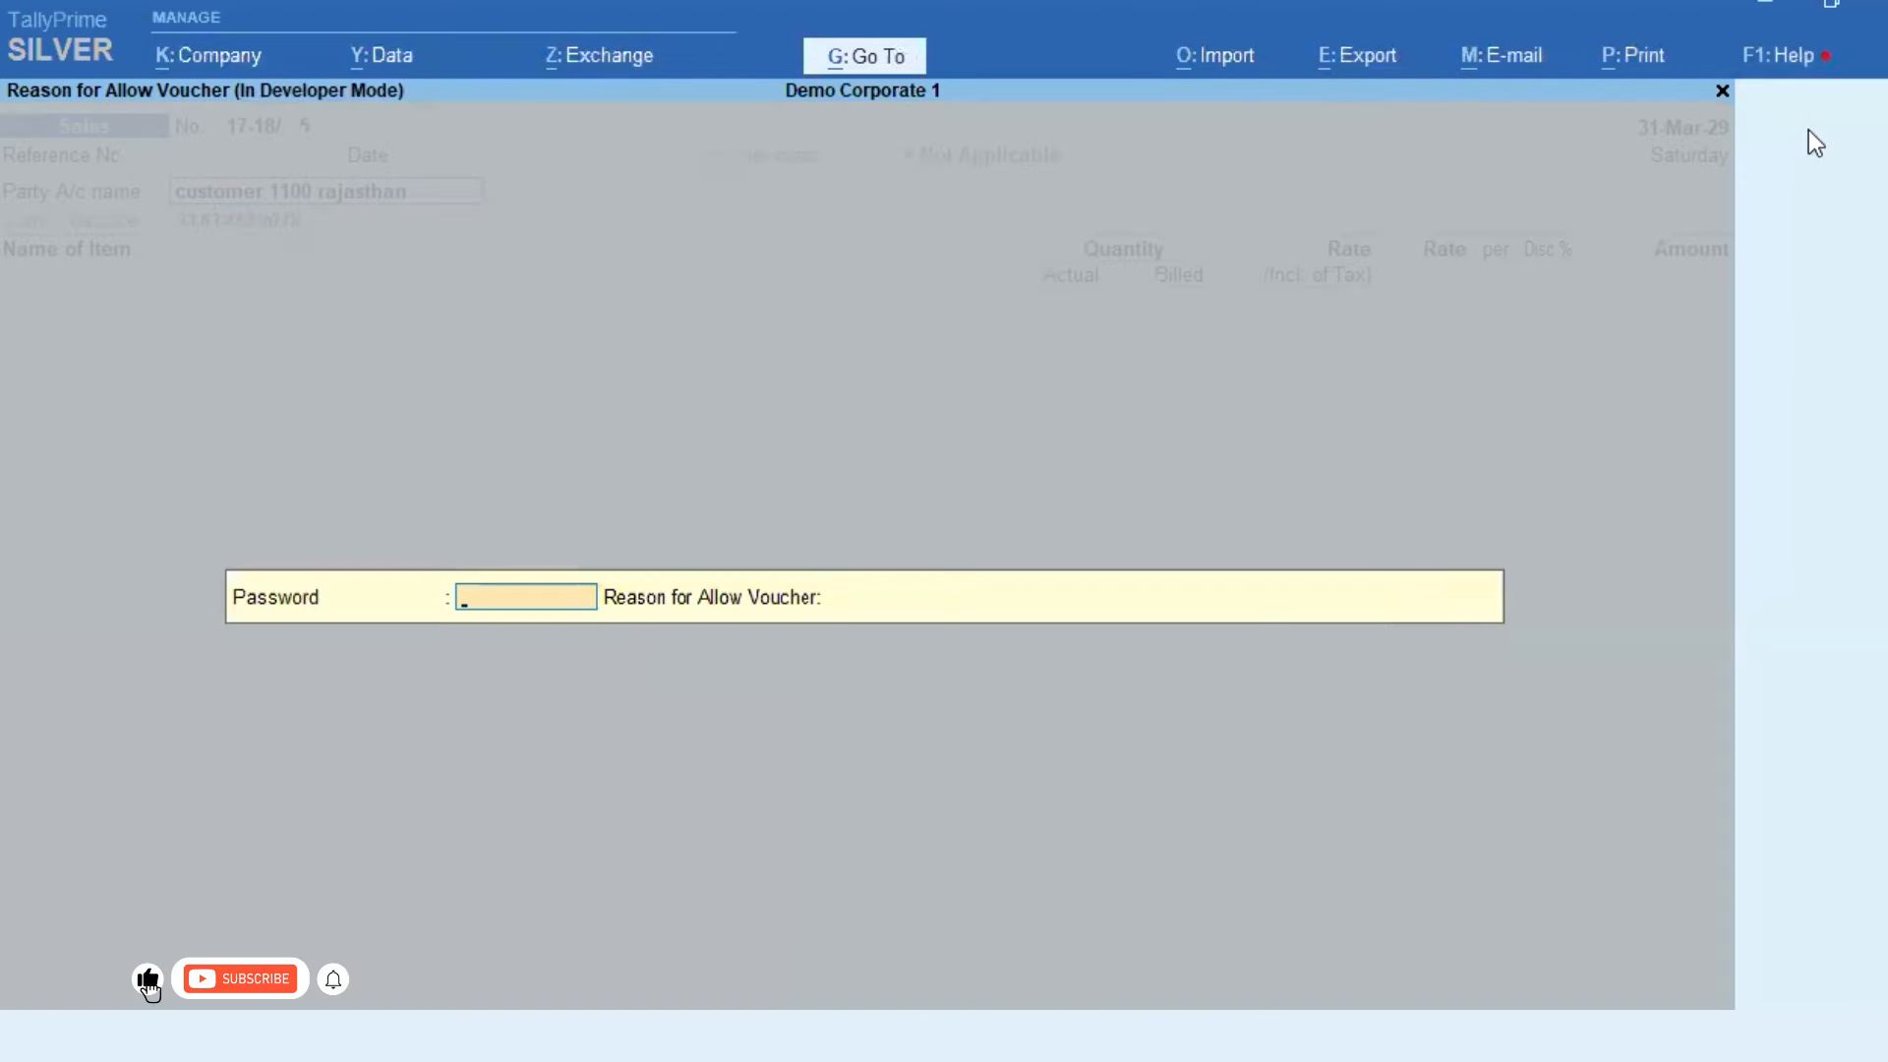
{"action": "key", "text": "Return"}
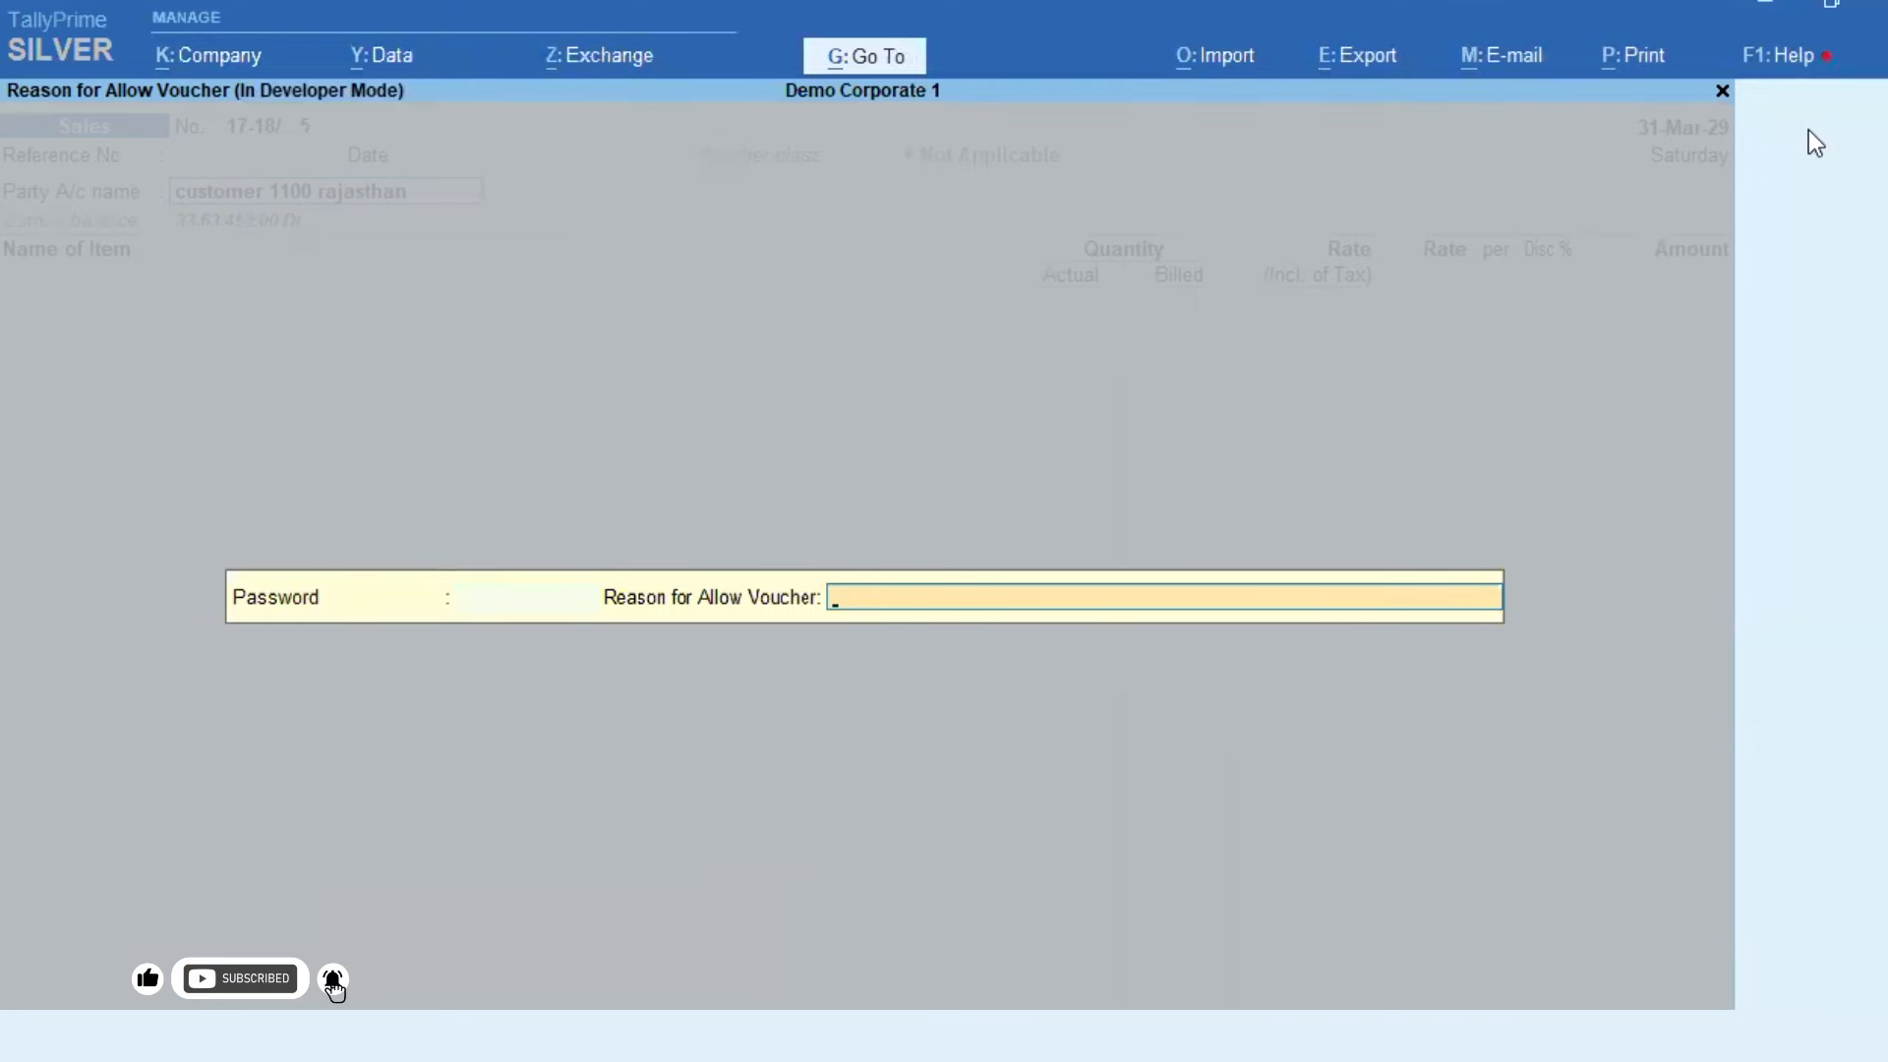
{"action": "key", "text": "BackSpace"}
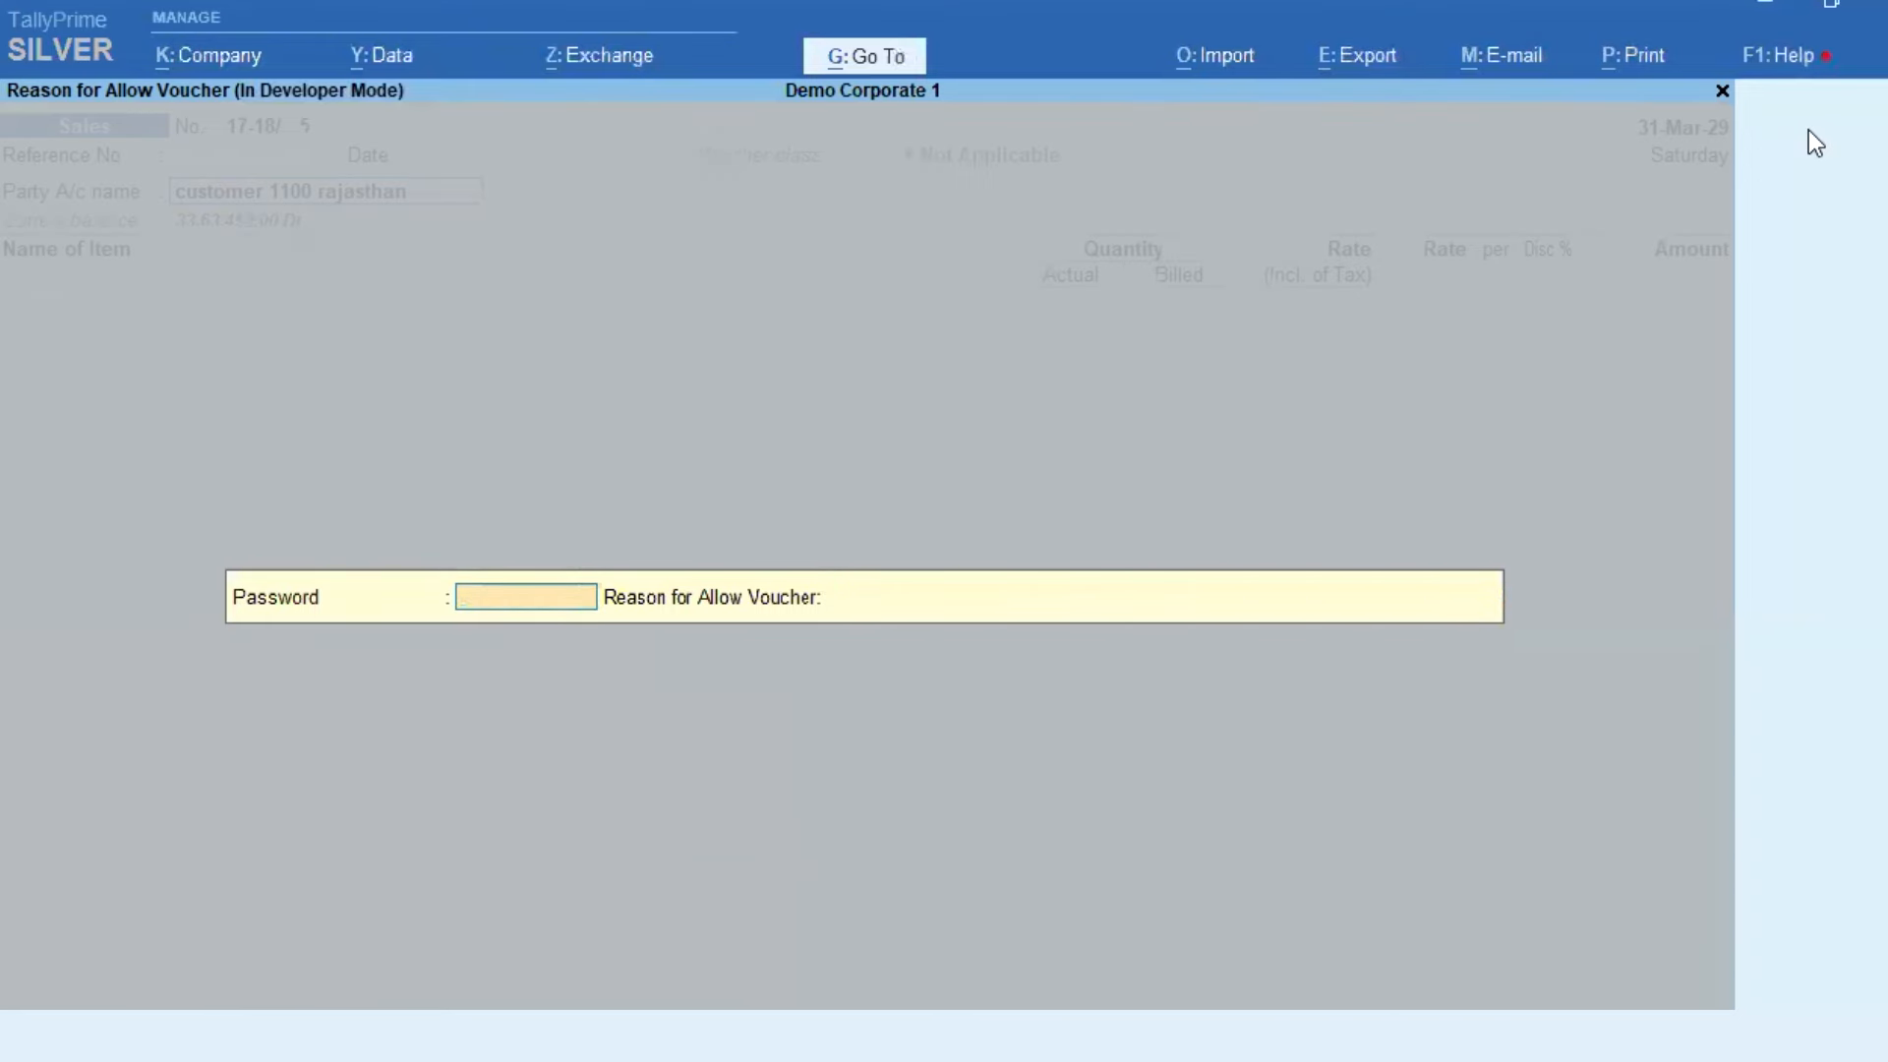
{"action": "key", "text": "Return"}
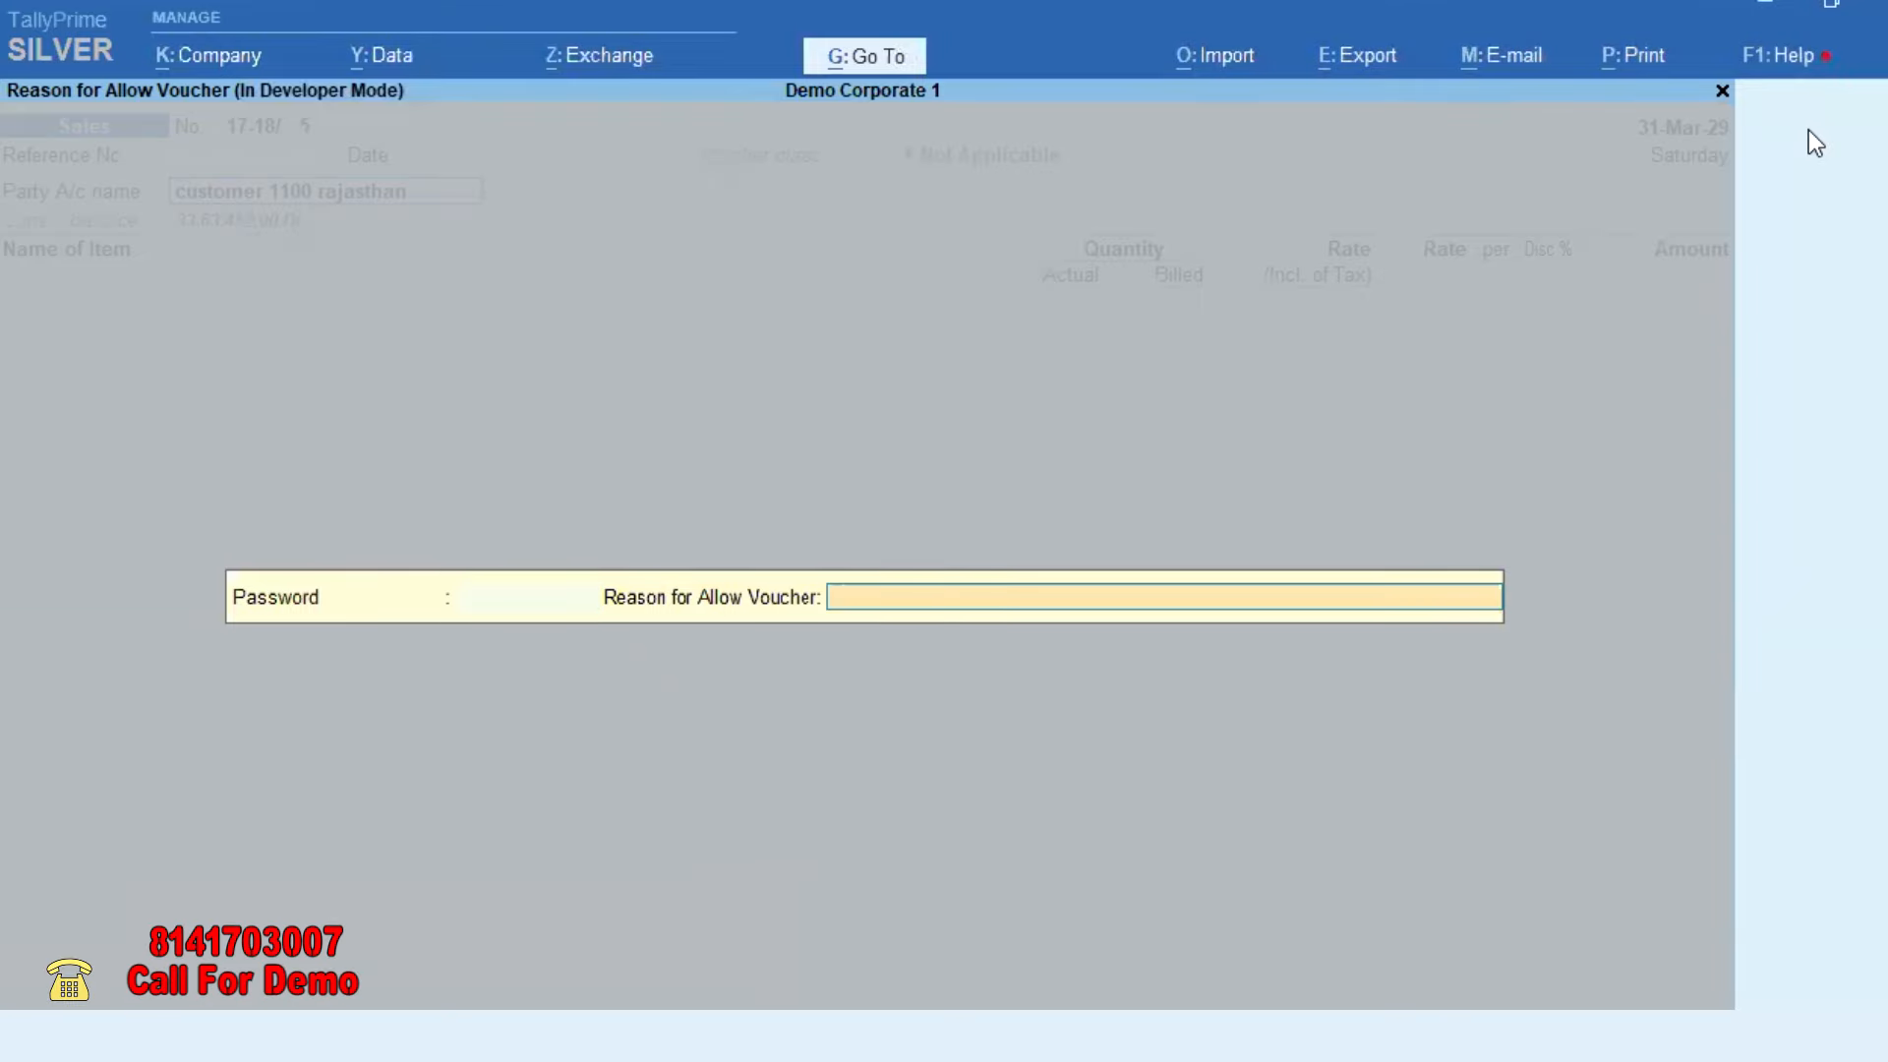
{"action": "key", "text": "Return"}
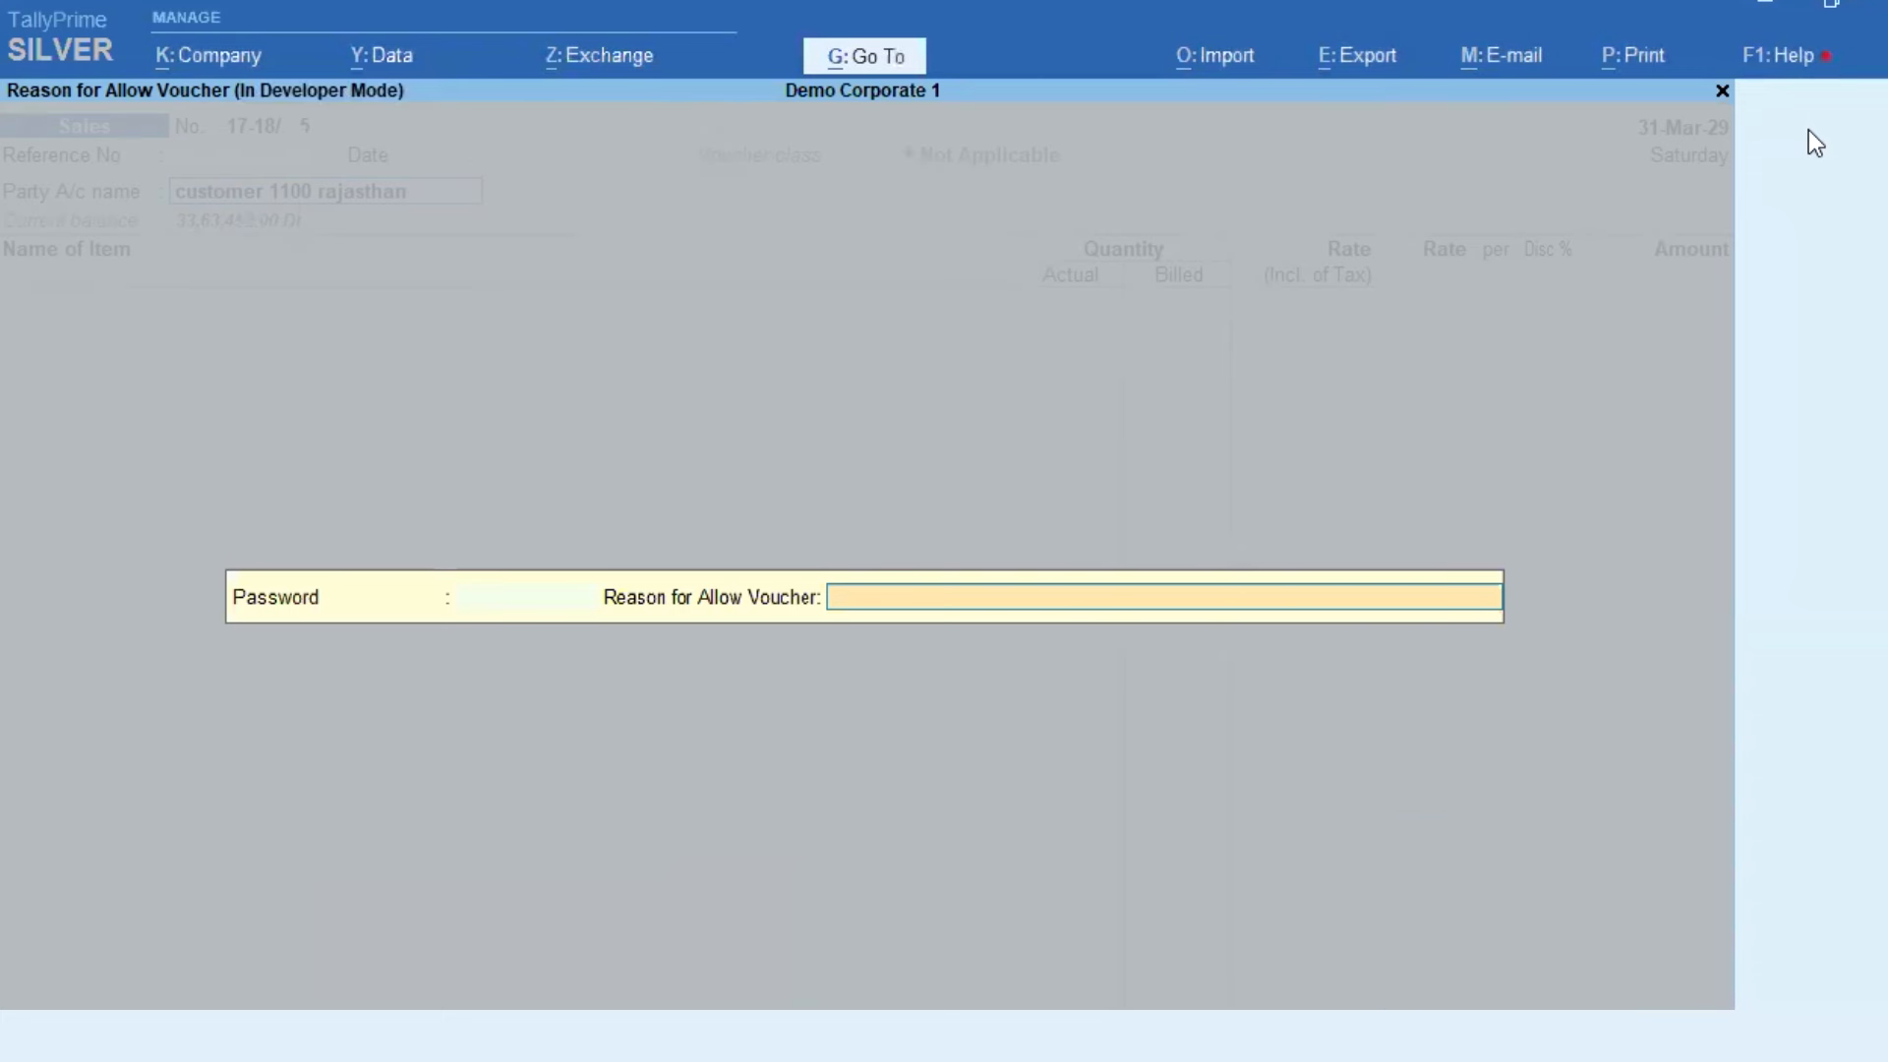
Step: Enter the password and the reason 'Confirmed From Owner' to allow the voucher
{"action": "key", "text": "BackSpace"}
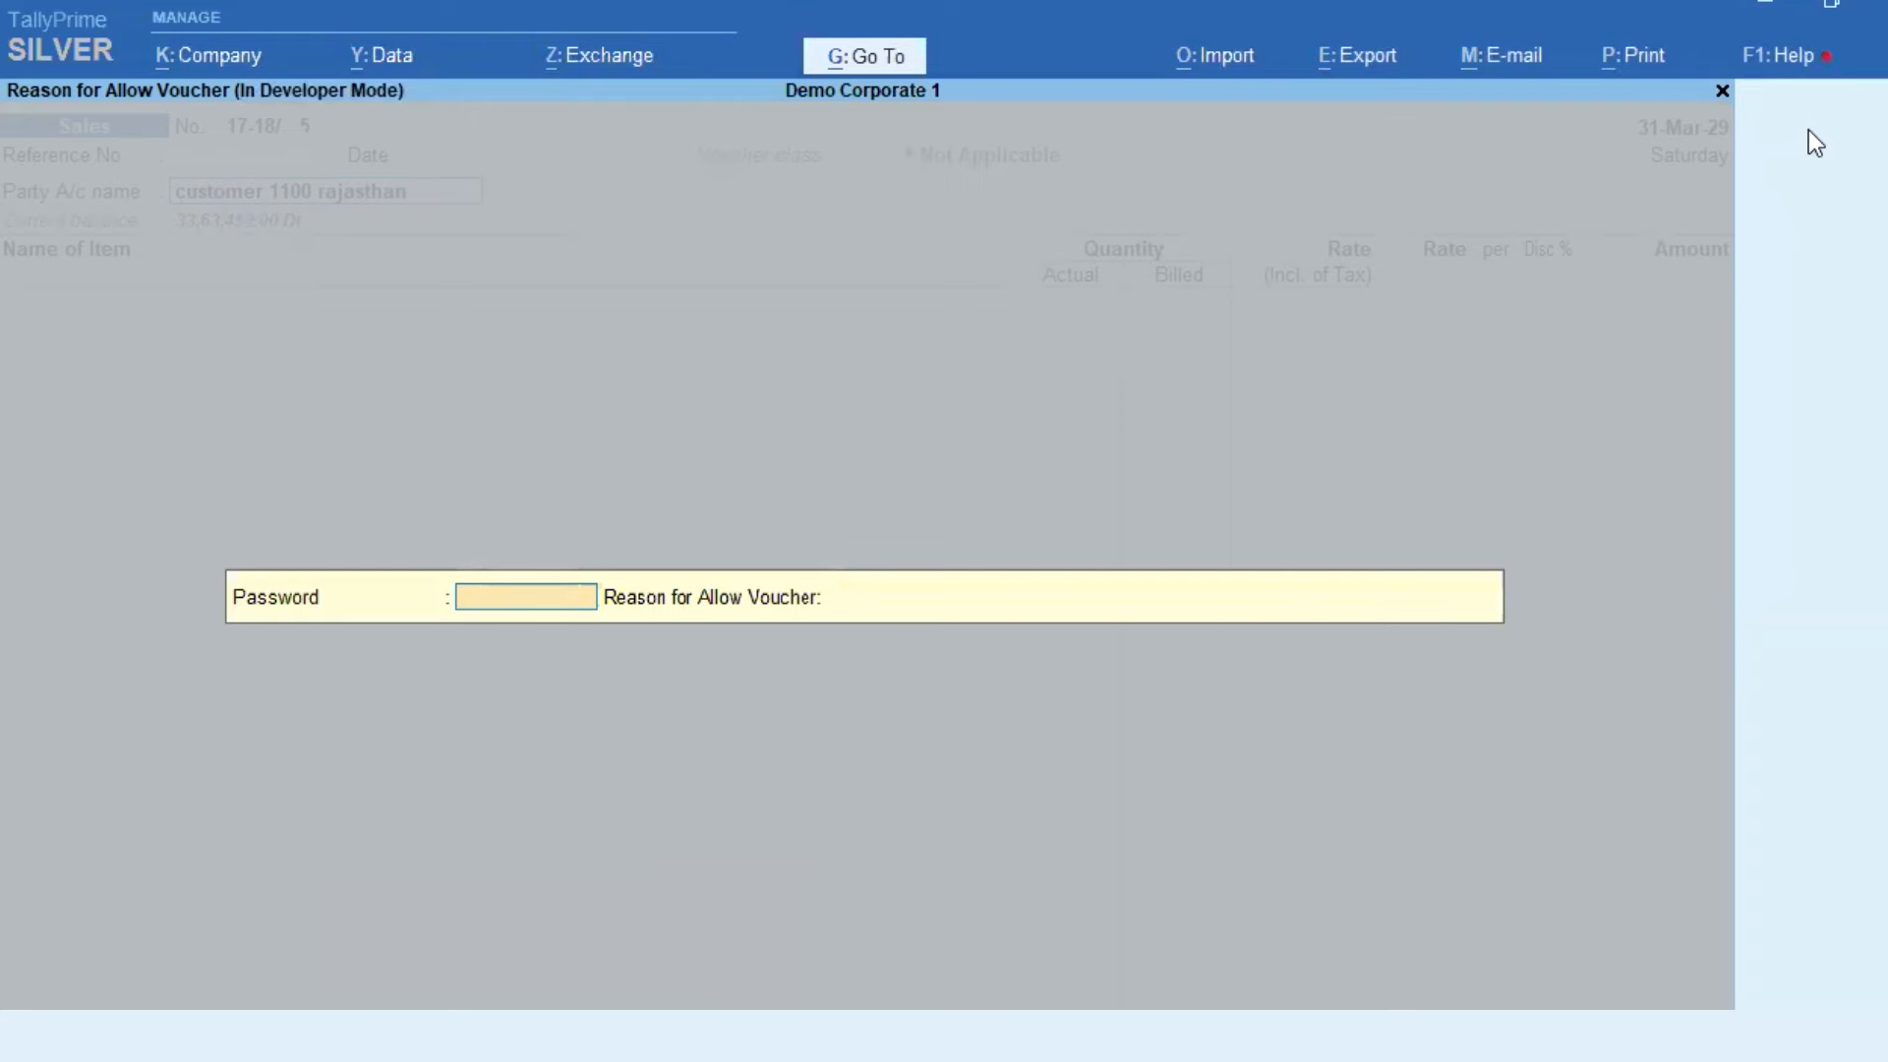
{"action": "type", "text": "**"}
{"action": "key", "text": "Return"}
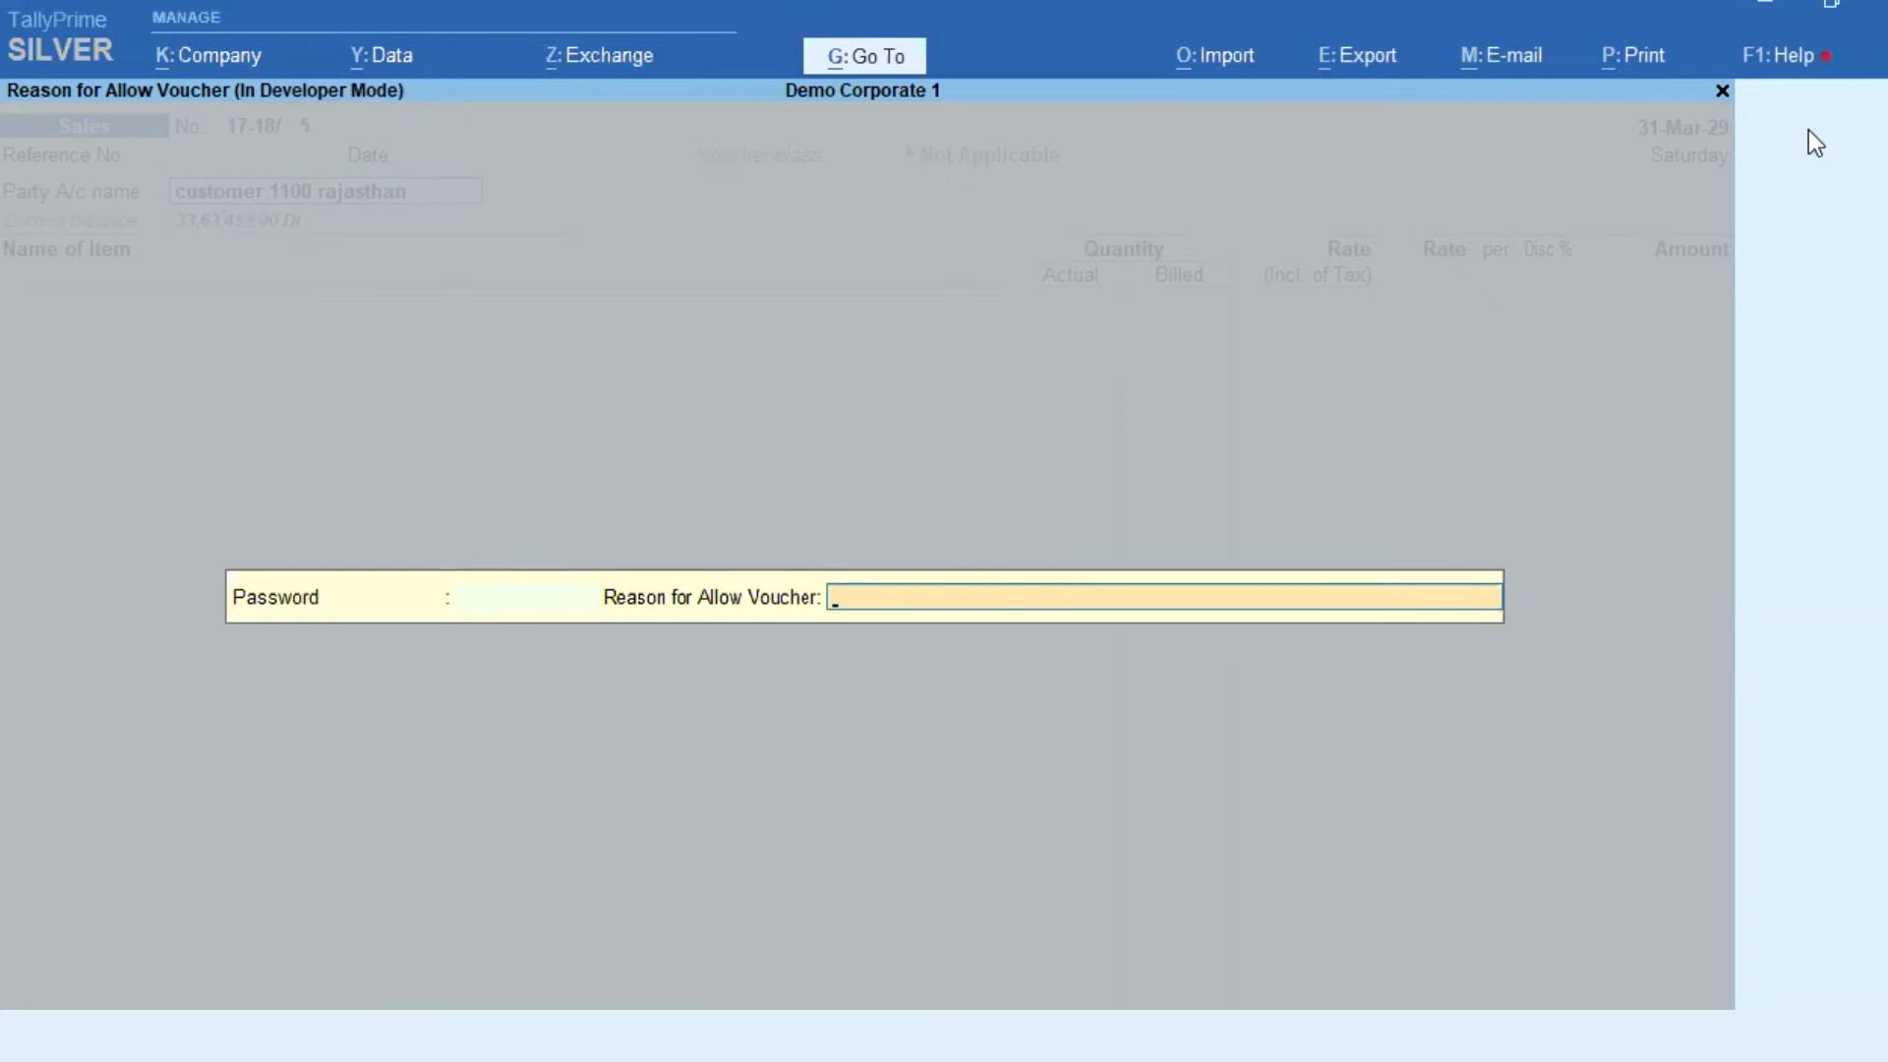
{"action": "type", "text": "Confirmed From"}
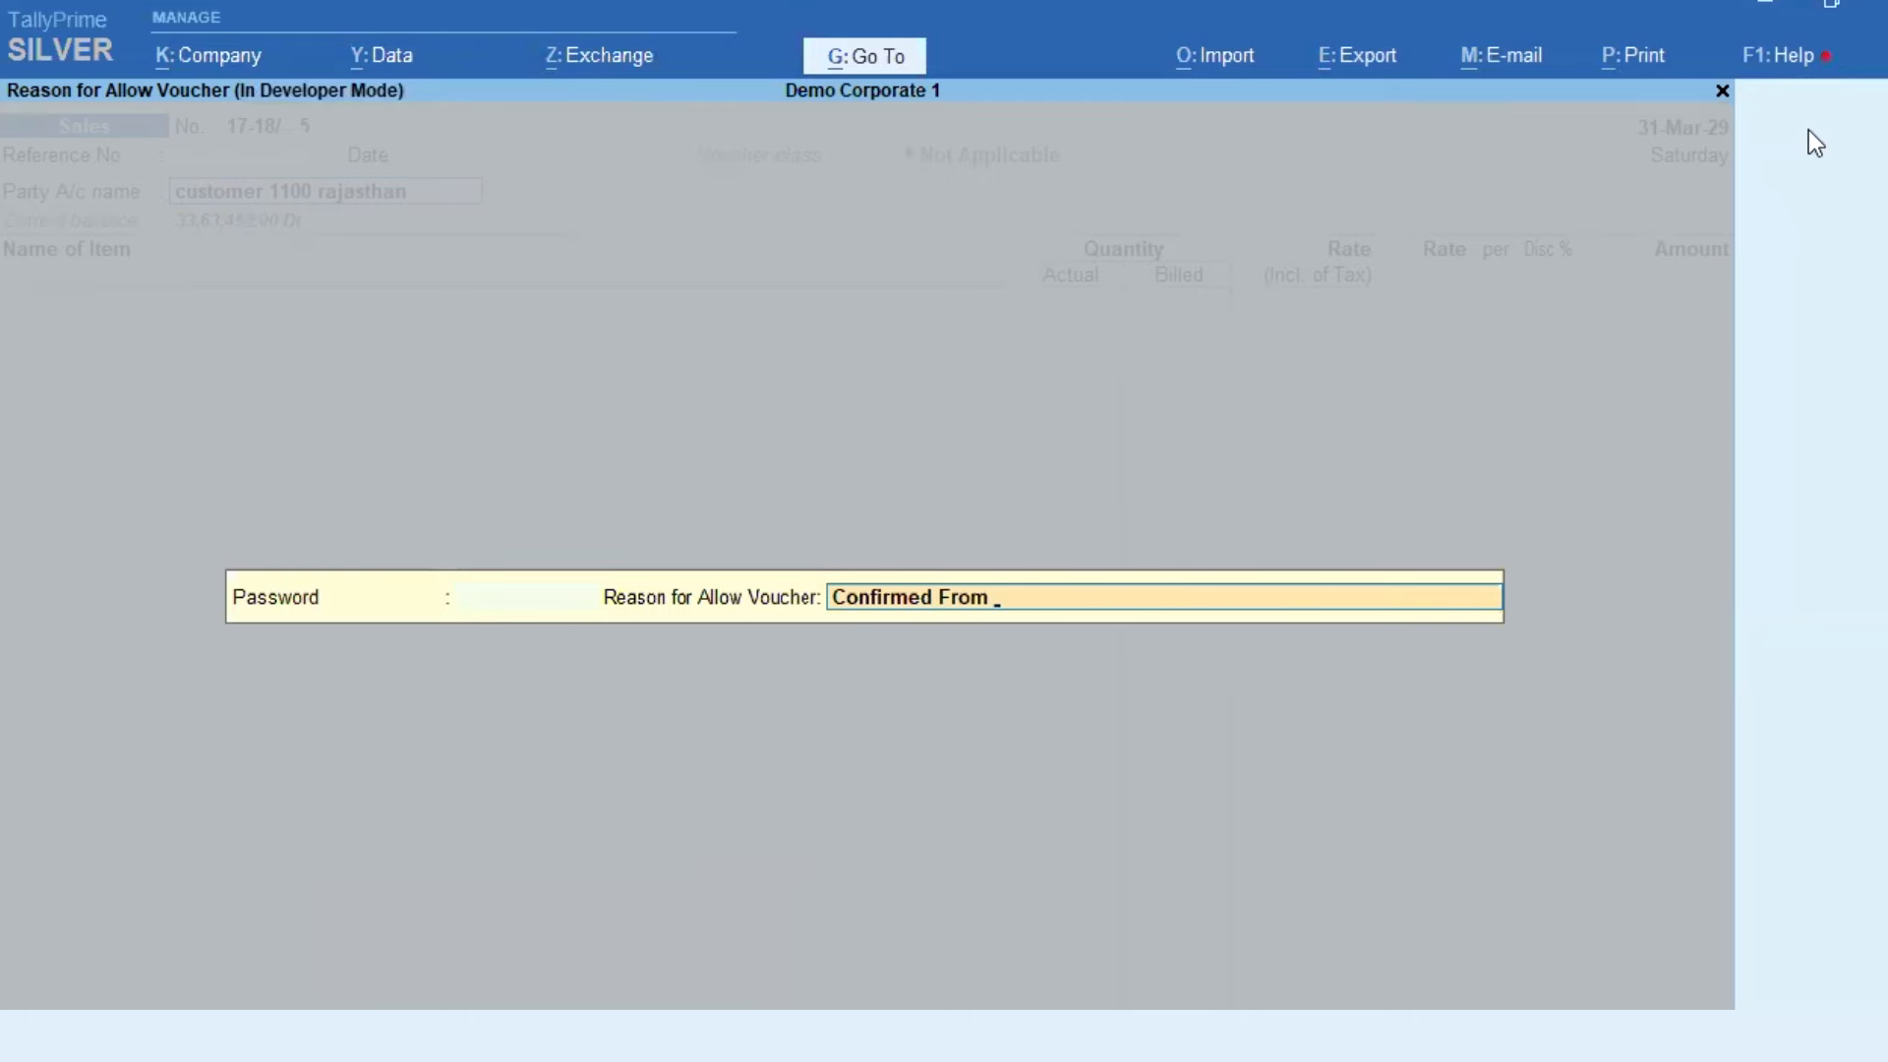
{"action": "type", "text": " Owne"}
{"action": "key", "text": "Return"}
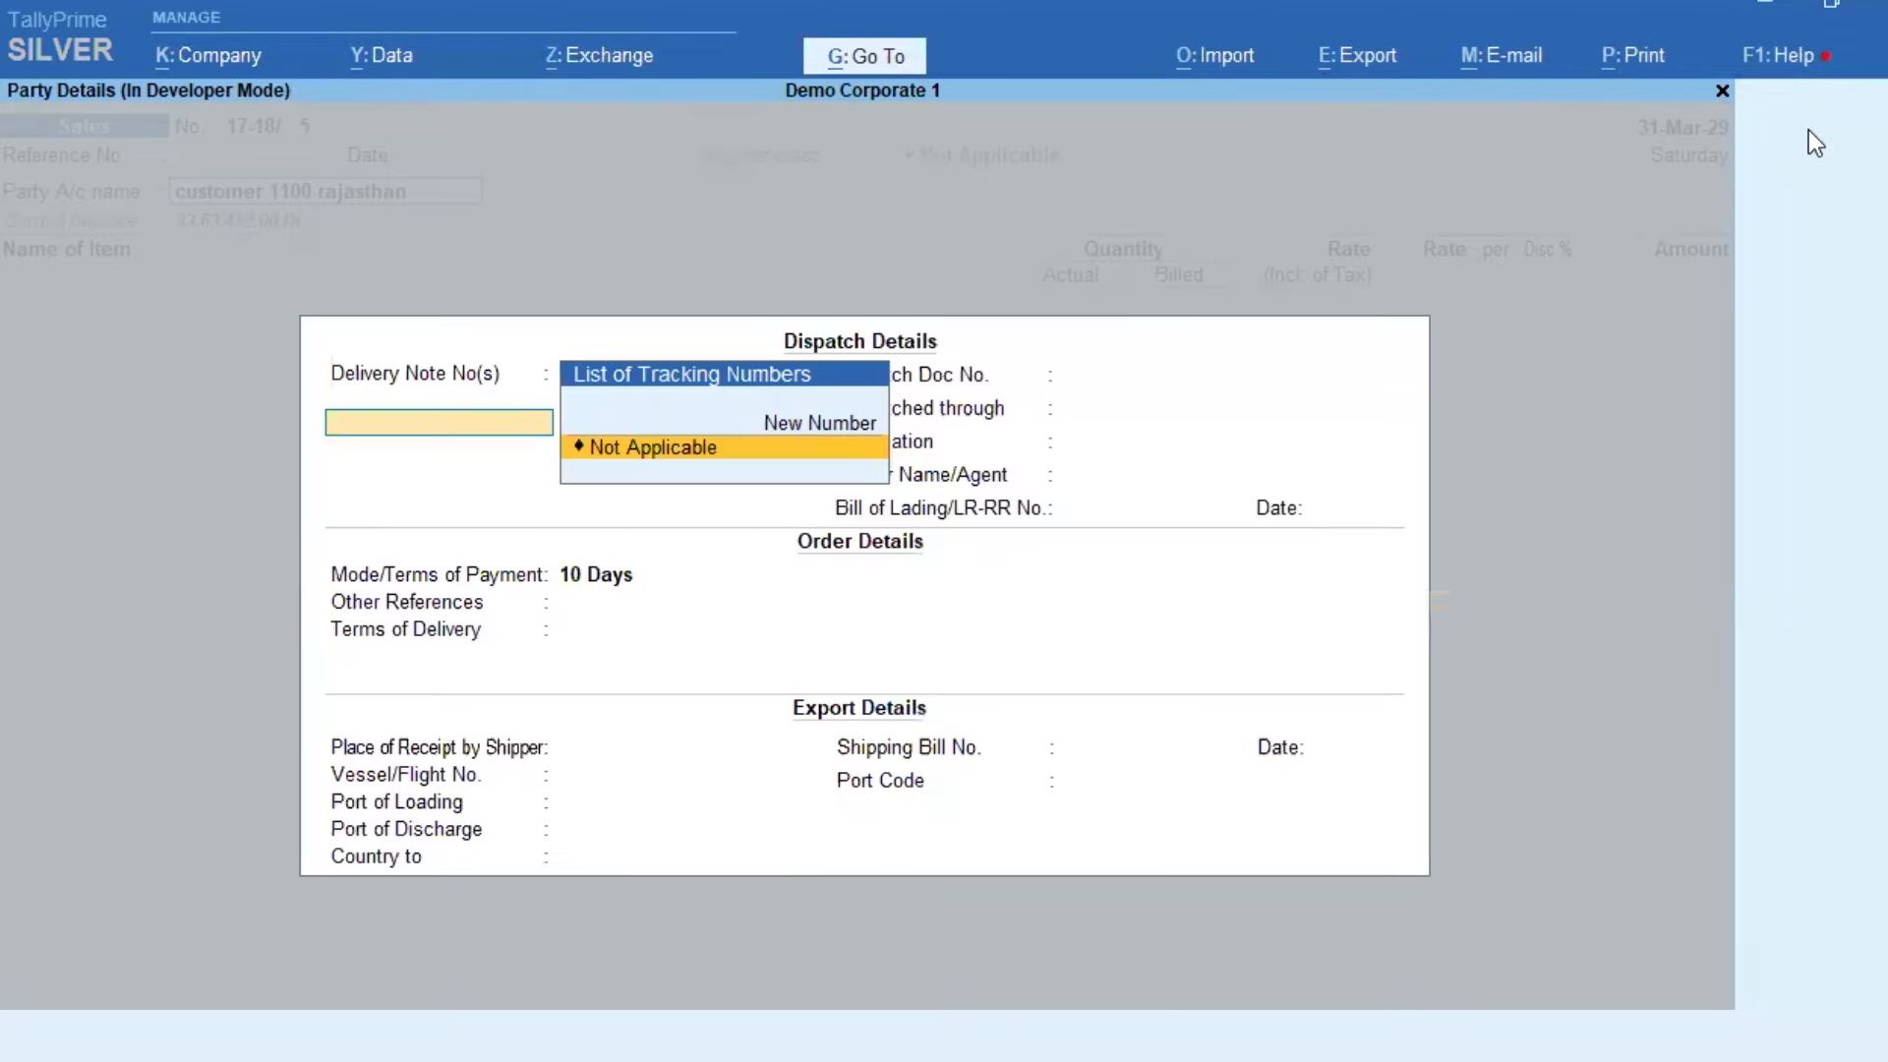
Step: Add 100 Kgs of 1222 Item (godown Aass, batch 1234) at 120, totalling 12,000.00, and save
{"action": "key", "text": "Return"}
{"action": "key", "text": "ctrl+a"}
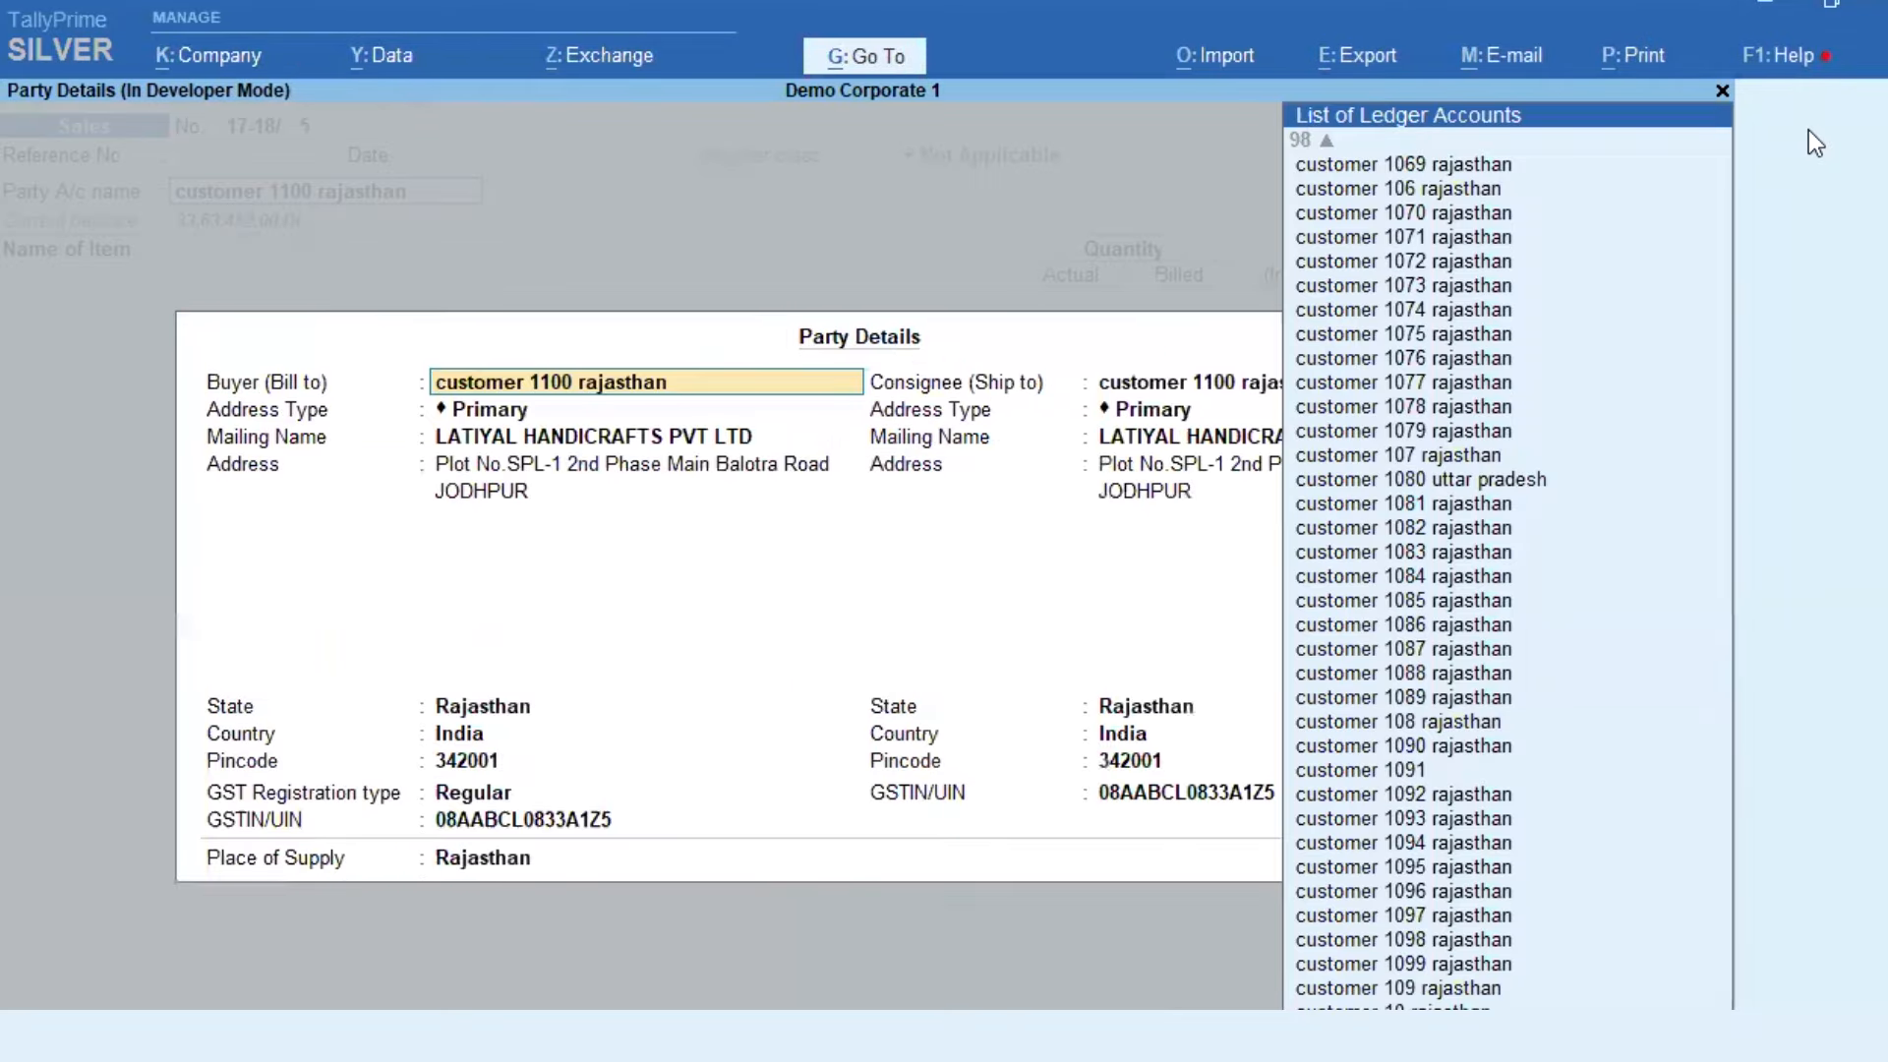
{"action": "key", "text": "ctrl+a"}
{"action": "key", "text": "Down"}
{"action": "key", "text": "Down"}
{"action": "key", "text": "Down"}
{"action": "key", "text": "Down"}
{"action": "key", "text": "Down"}
{"action": "key", "text": "Return"}
{"action": "key", "text": "Return"}
{"action": "key", "text": "Return"}
{"action": "type", "text": "100"}
{"action": "key", "text": "Return"}
{"action": "key", "text": "Return"}
{"action": "key", "text": "ctrl+a"}
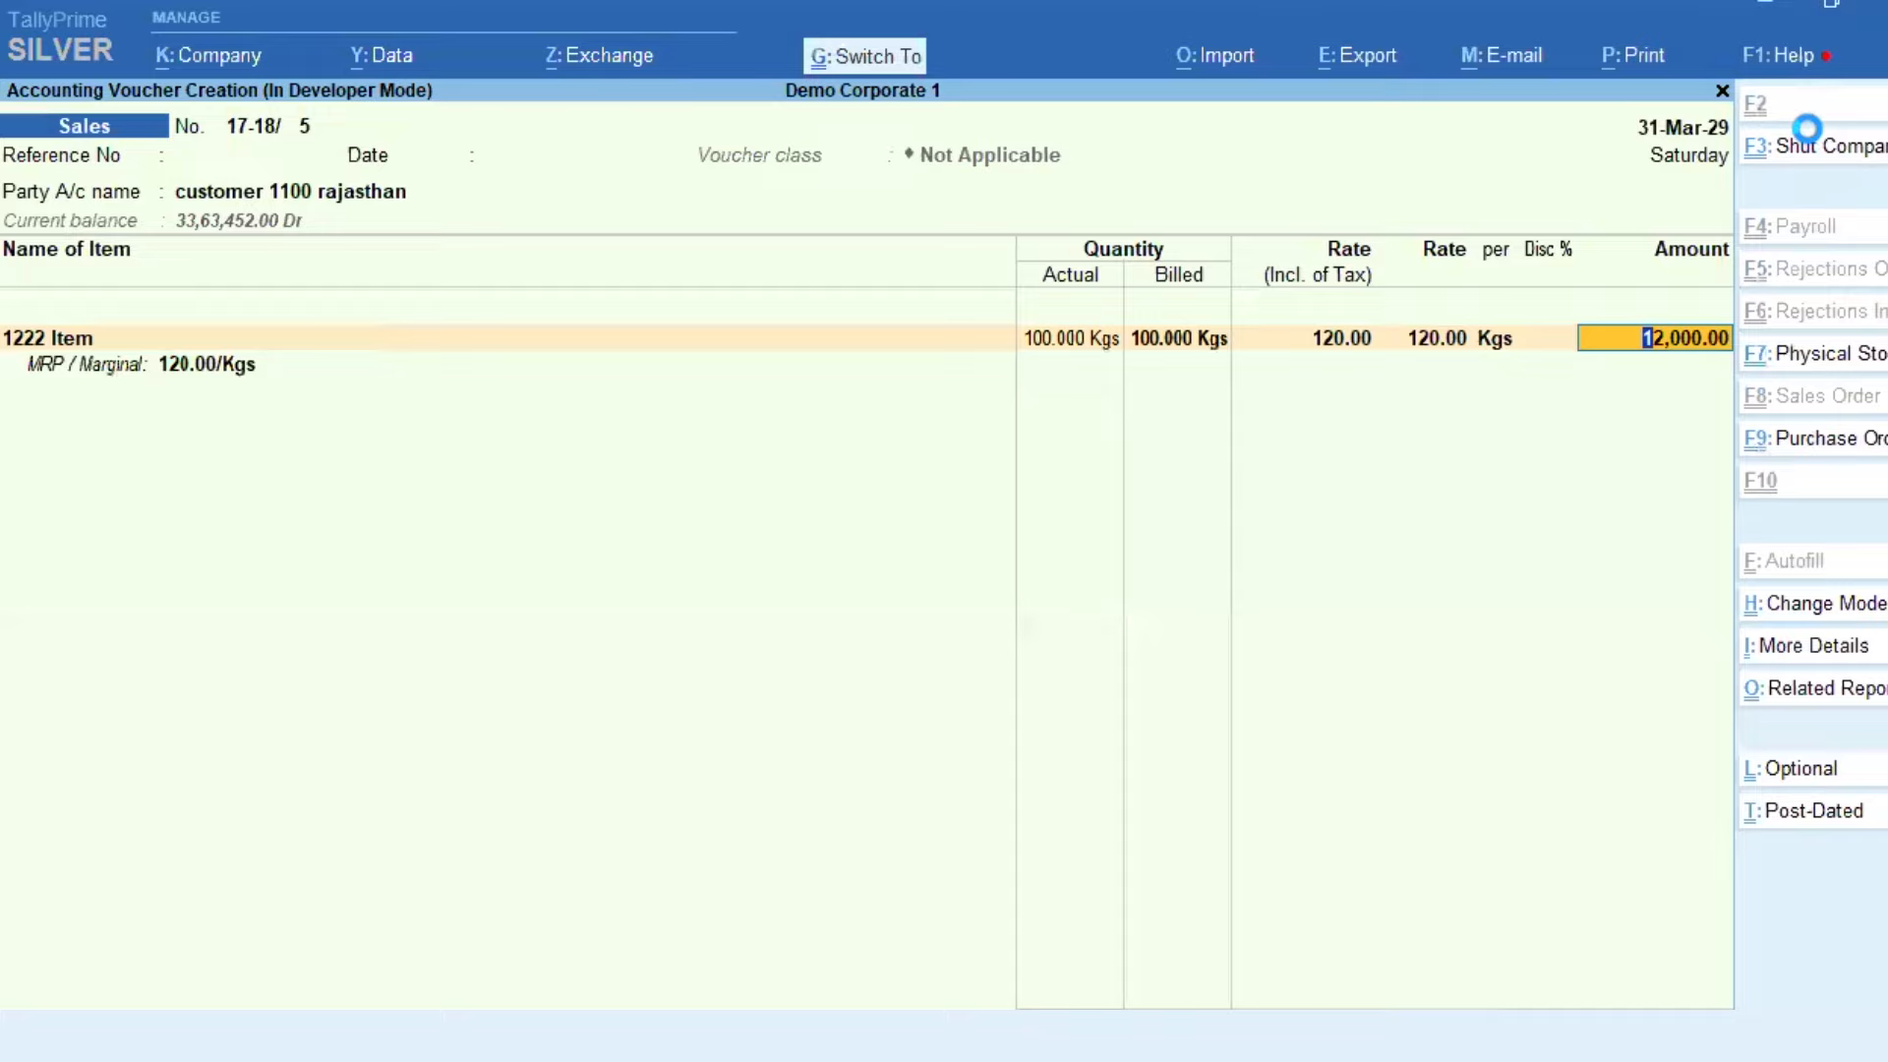
{"action": "key", "text": "ctrl+a"}
Step: Skip the payment link, pick customer 1100 rajasthan on a new voucher, and back out at the password prompt
{"action": "key", "text": "n"}
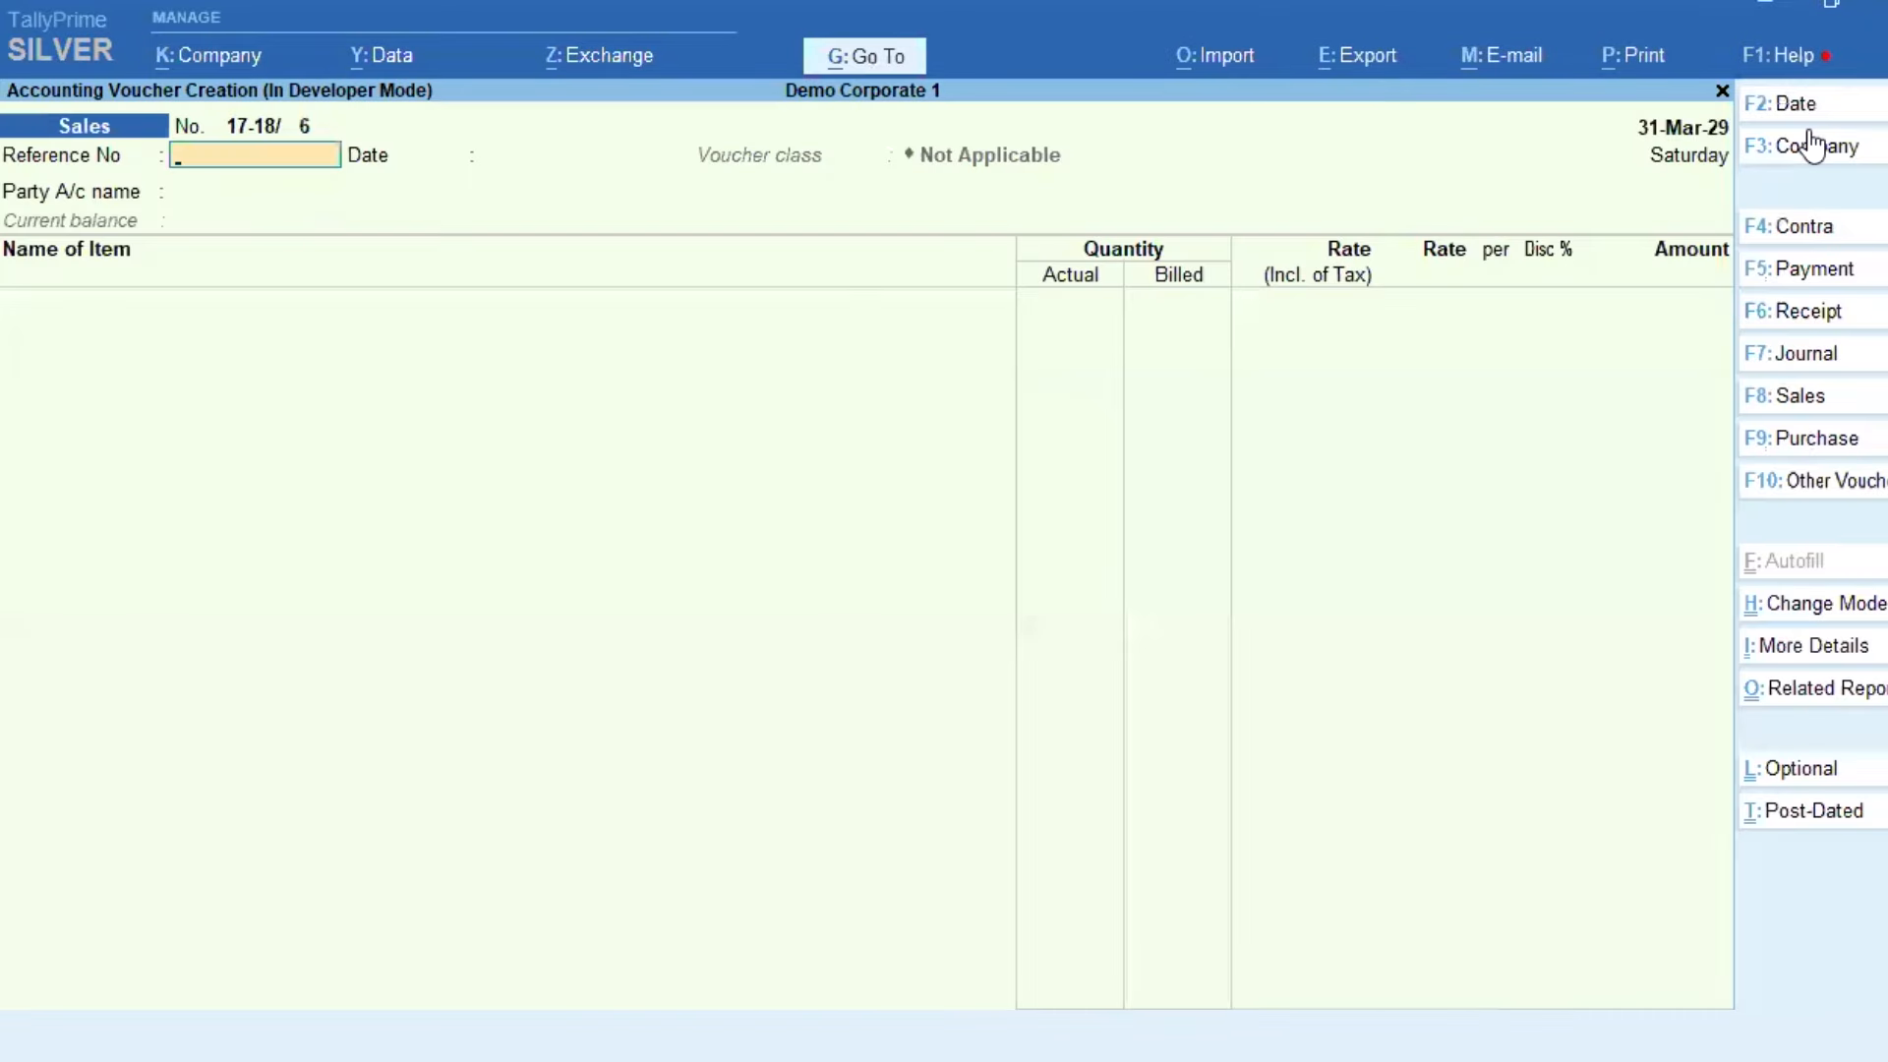
{"action": "key", "text": "Return"}
{"action": "type", "text": "1100"}
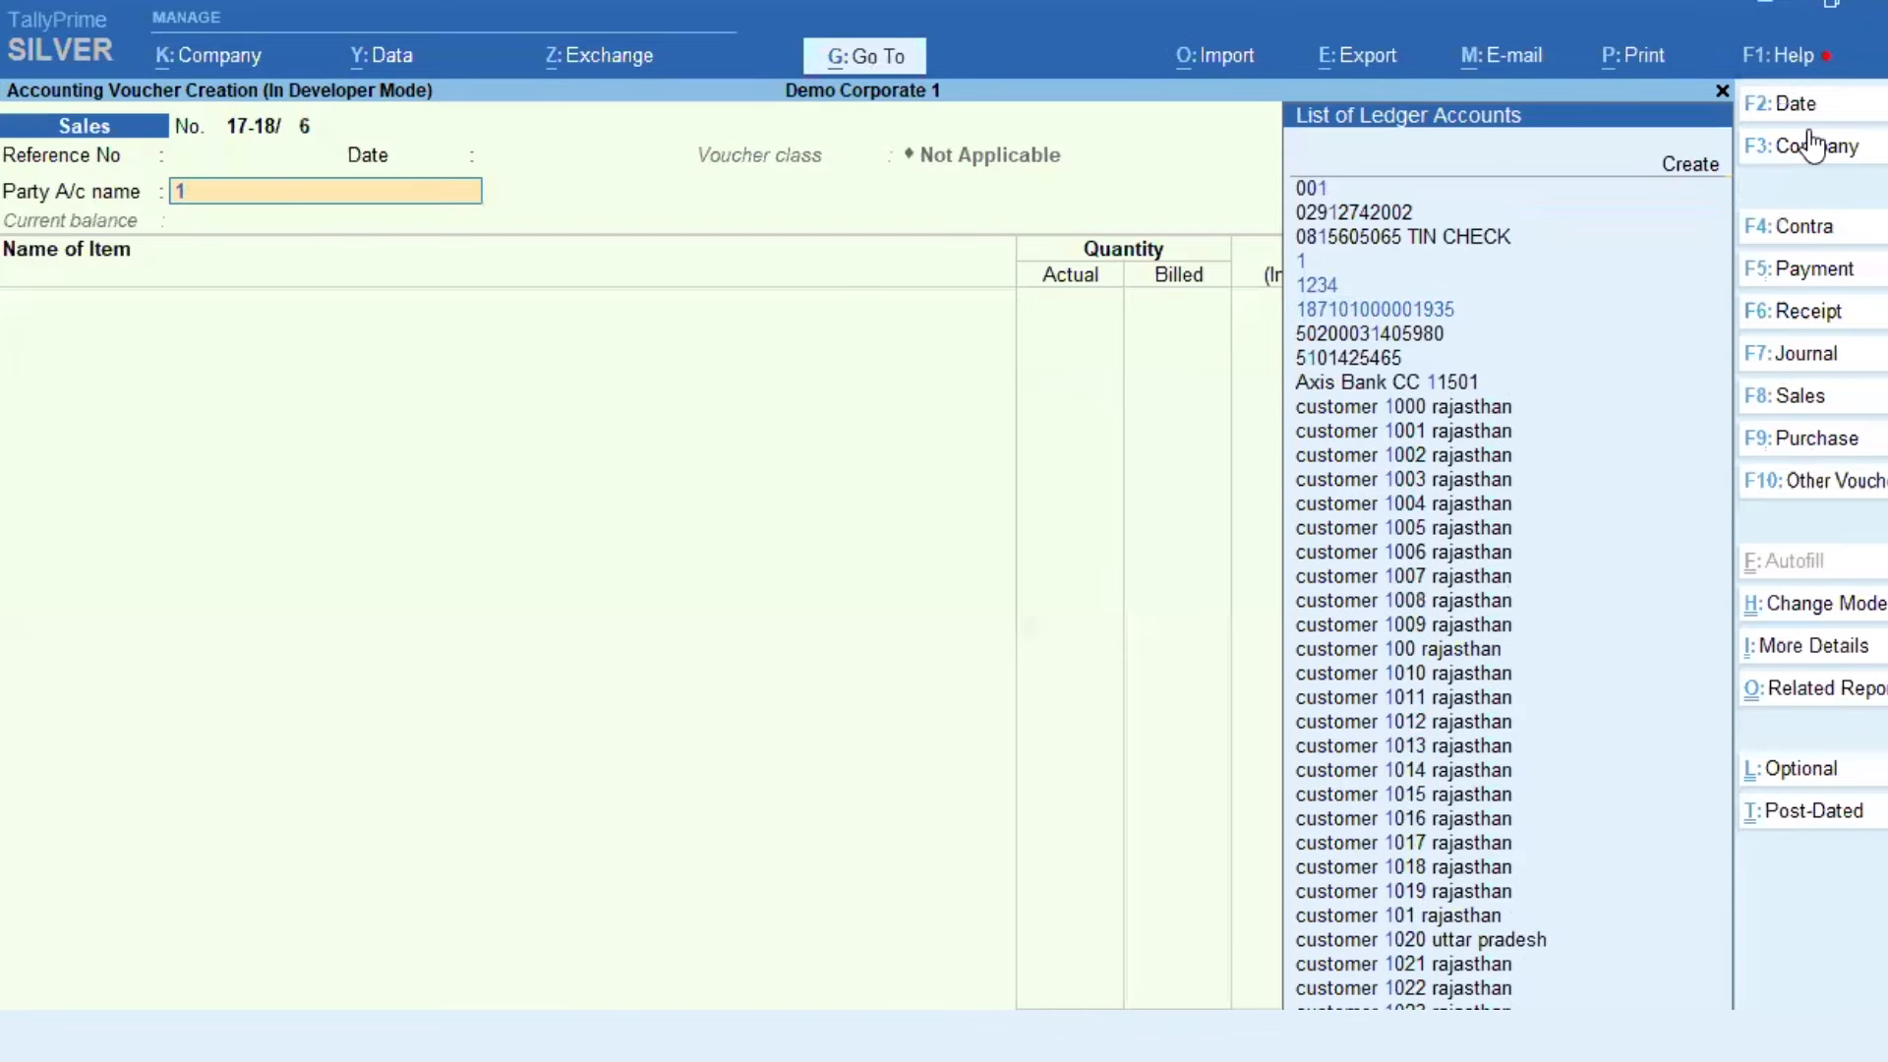
{"action": "key", "text": "Return"}
{"action": "key", "text": "Return"}
{"action": "key", "text": "Return"}
{"action": "key", "text": "Return"}
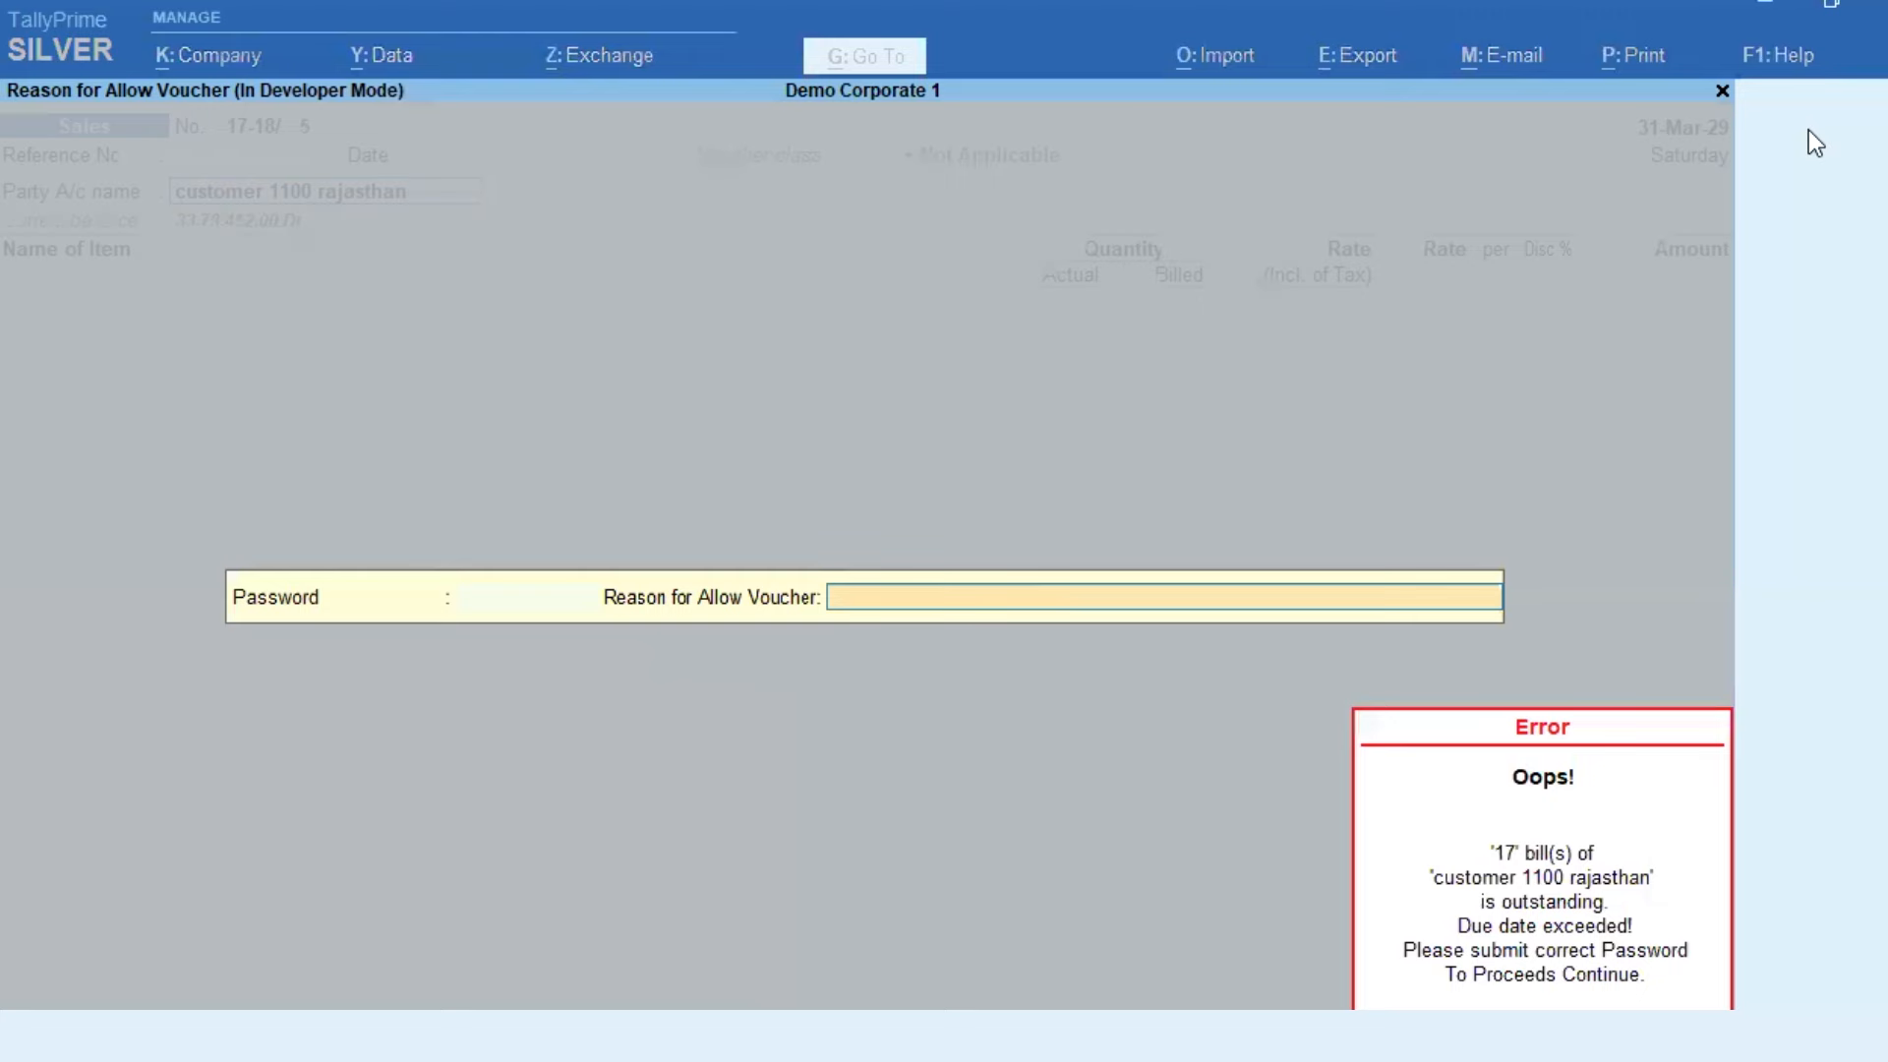
{"action": "key", "text": "BackSpace"}
{"action": "key", "text": "Escape"}
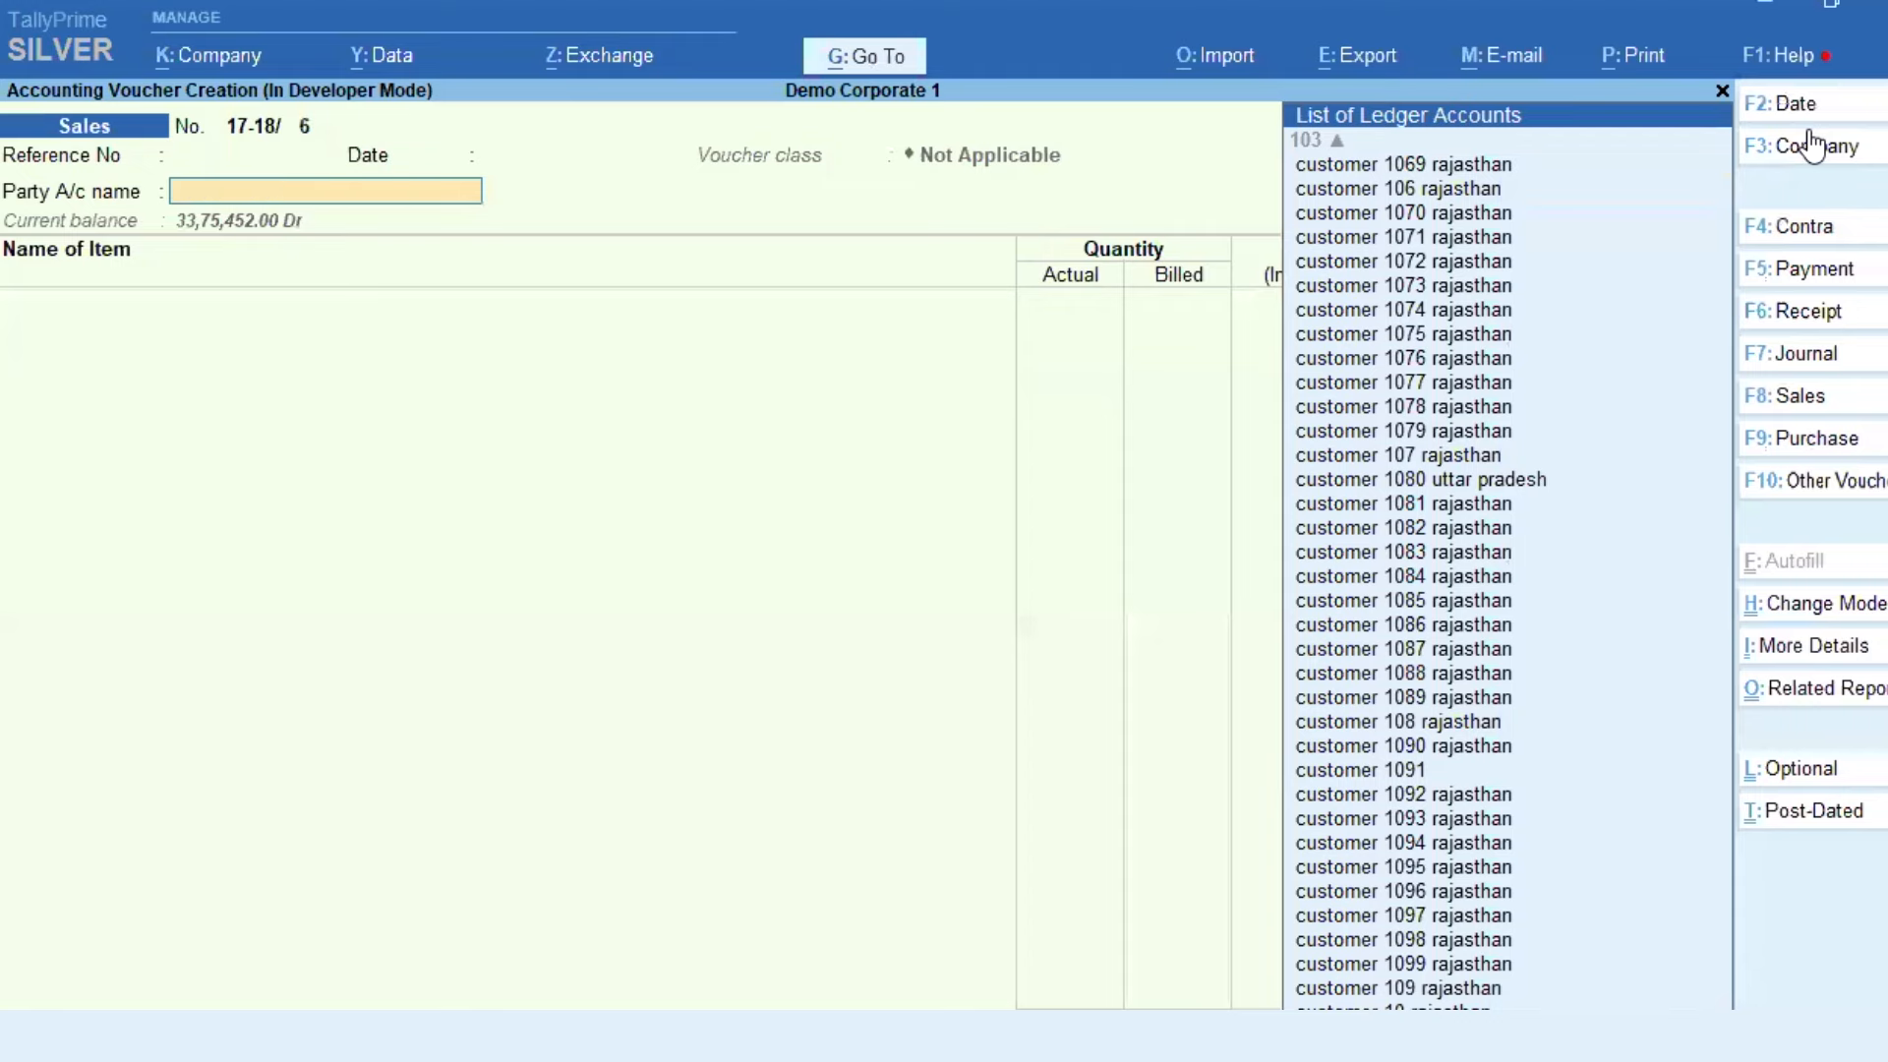
{"action": "key", "text": "Escape"}
Step: Open Account Books under Display More Reports
{"action": "key", "text": "d"}
{"action": "key", "text": "Down"}
{"action": "key", "text": "Down"}
{"action": "key", "text": "Down"}
{"action": "key", "text": "Down"}
{"action": "key", "text": "Return"}
{"action": "key", "text": "Down"}
{"action": "key", "text": "Down"}
{"action": "key", "text": "Down"}
{"action": "key", "text": "Down"}
{"action": "key", "text": "Down"}
{"action": "key", "text": "Down"}
{"action": "key", "text": "Down"}
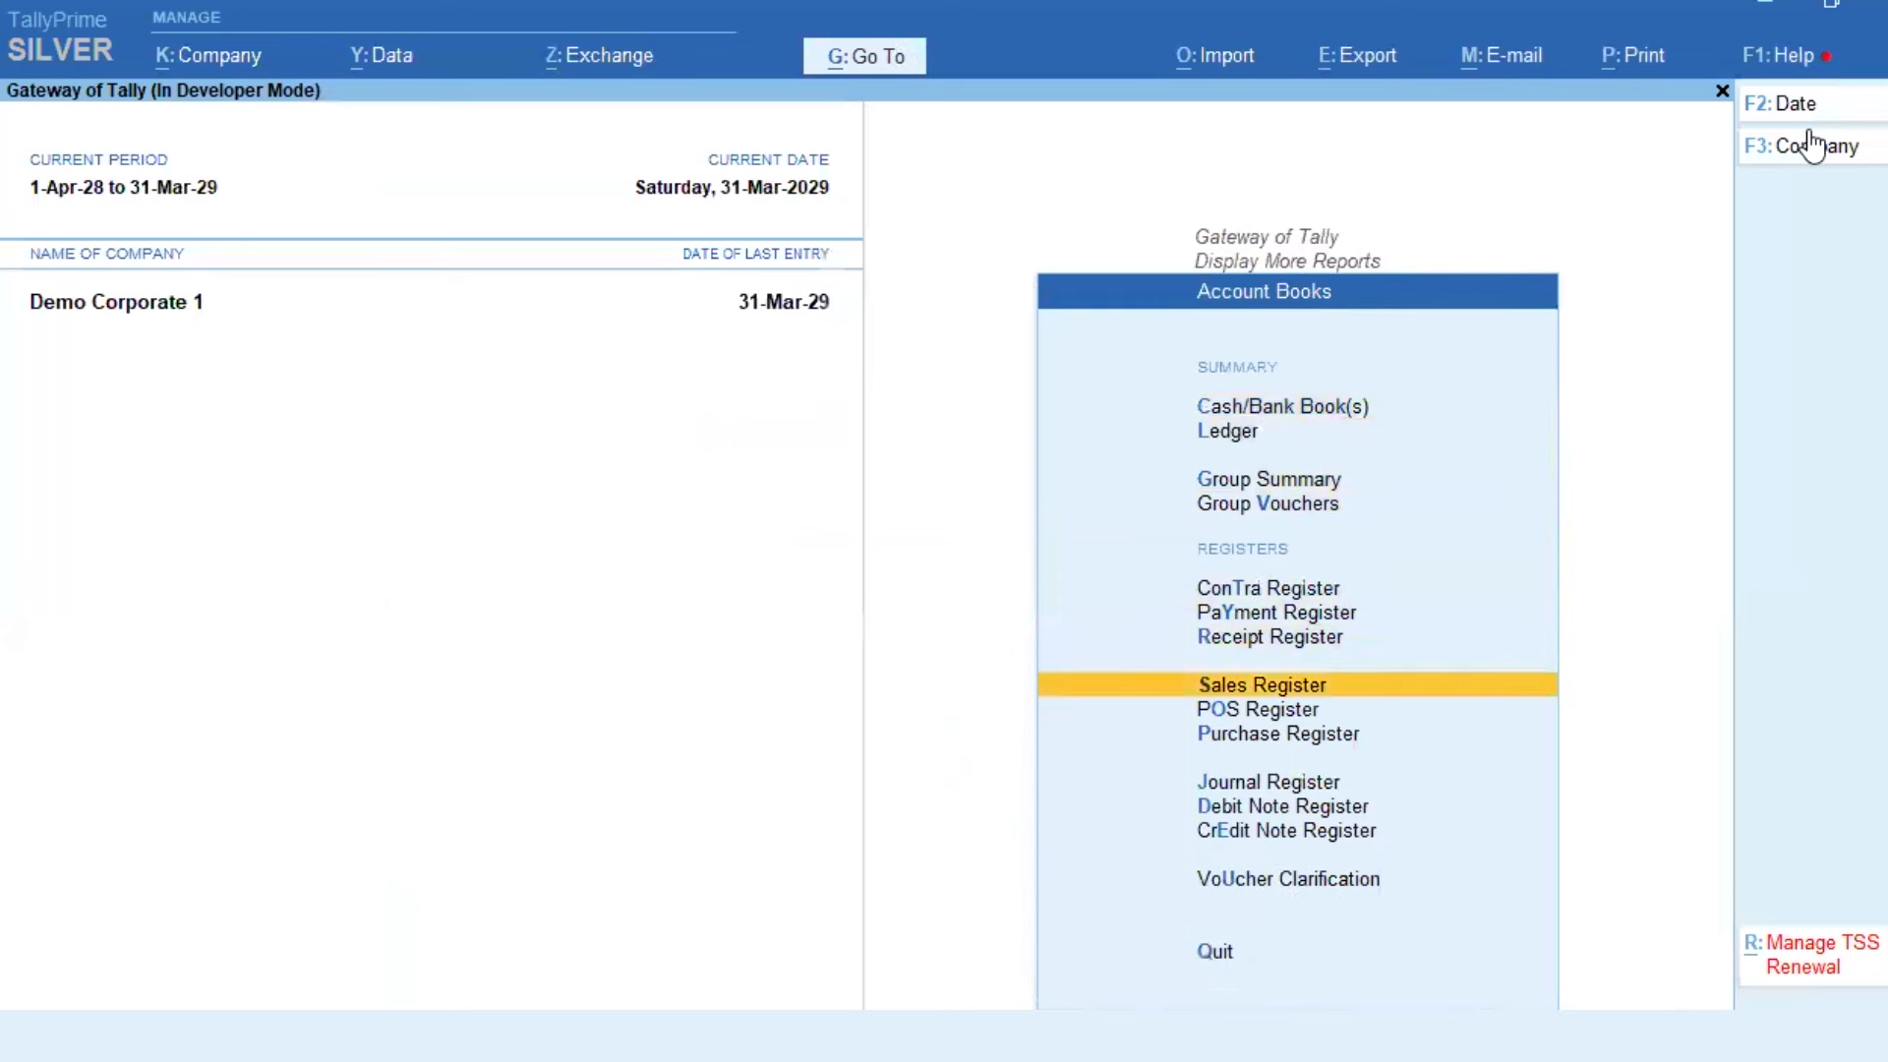
Step: Open the March Sales Register, show the allow-voucher reason for voucher 5, then go back
{"action": "key", "text": "Return"}
{"action": "key", "text": "Return"}
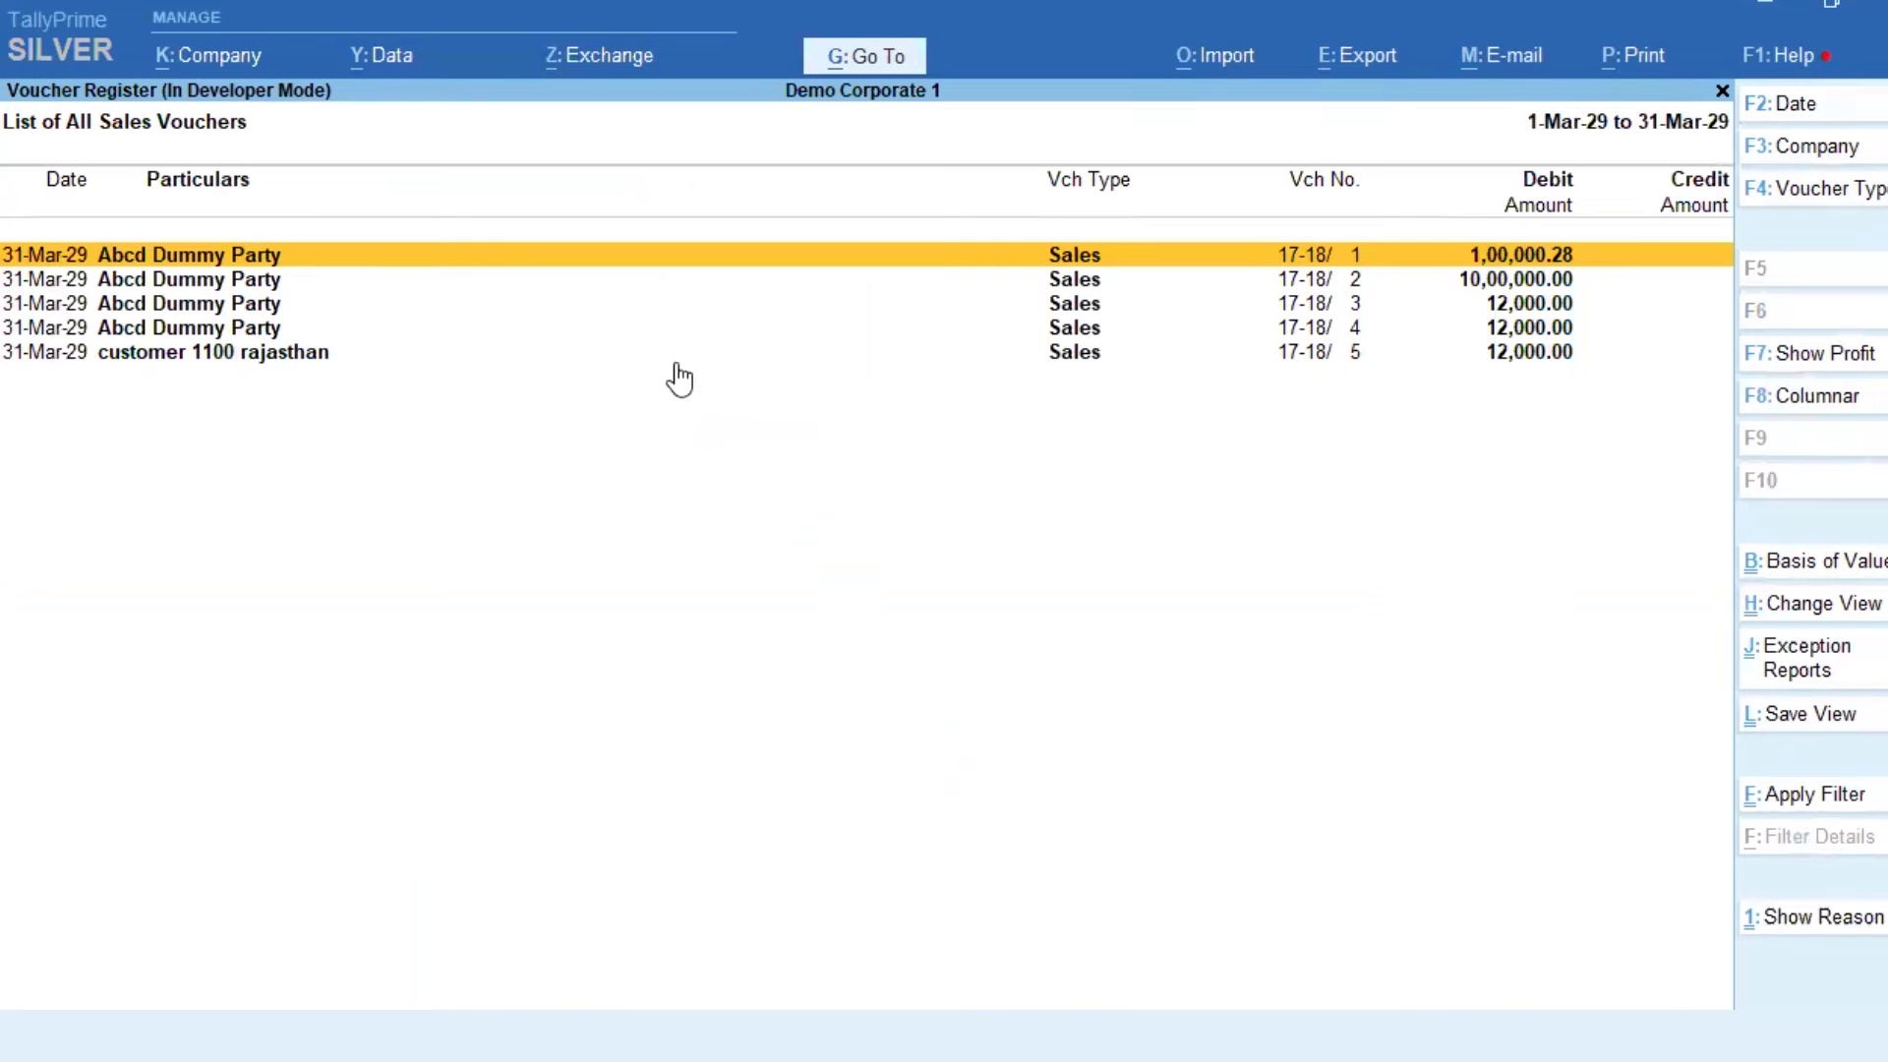
{"action": "left_click", "coordinate": [1795, 921]}
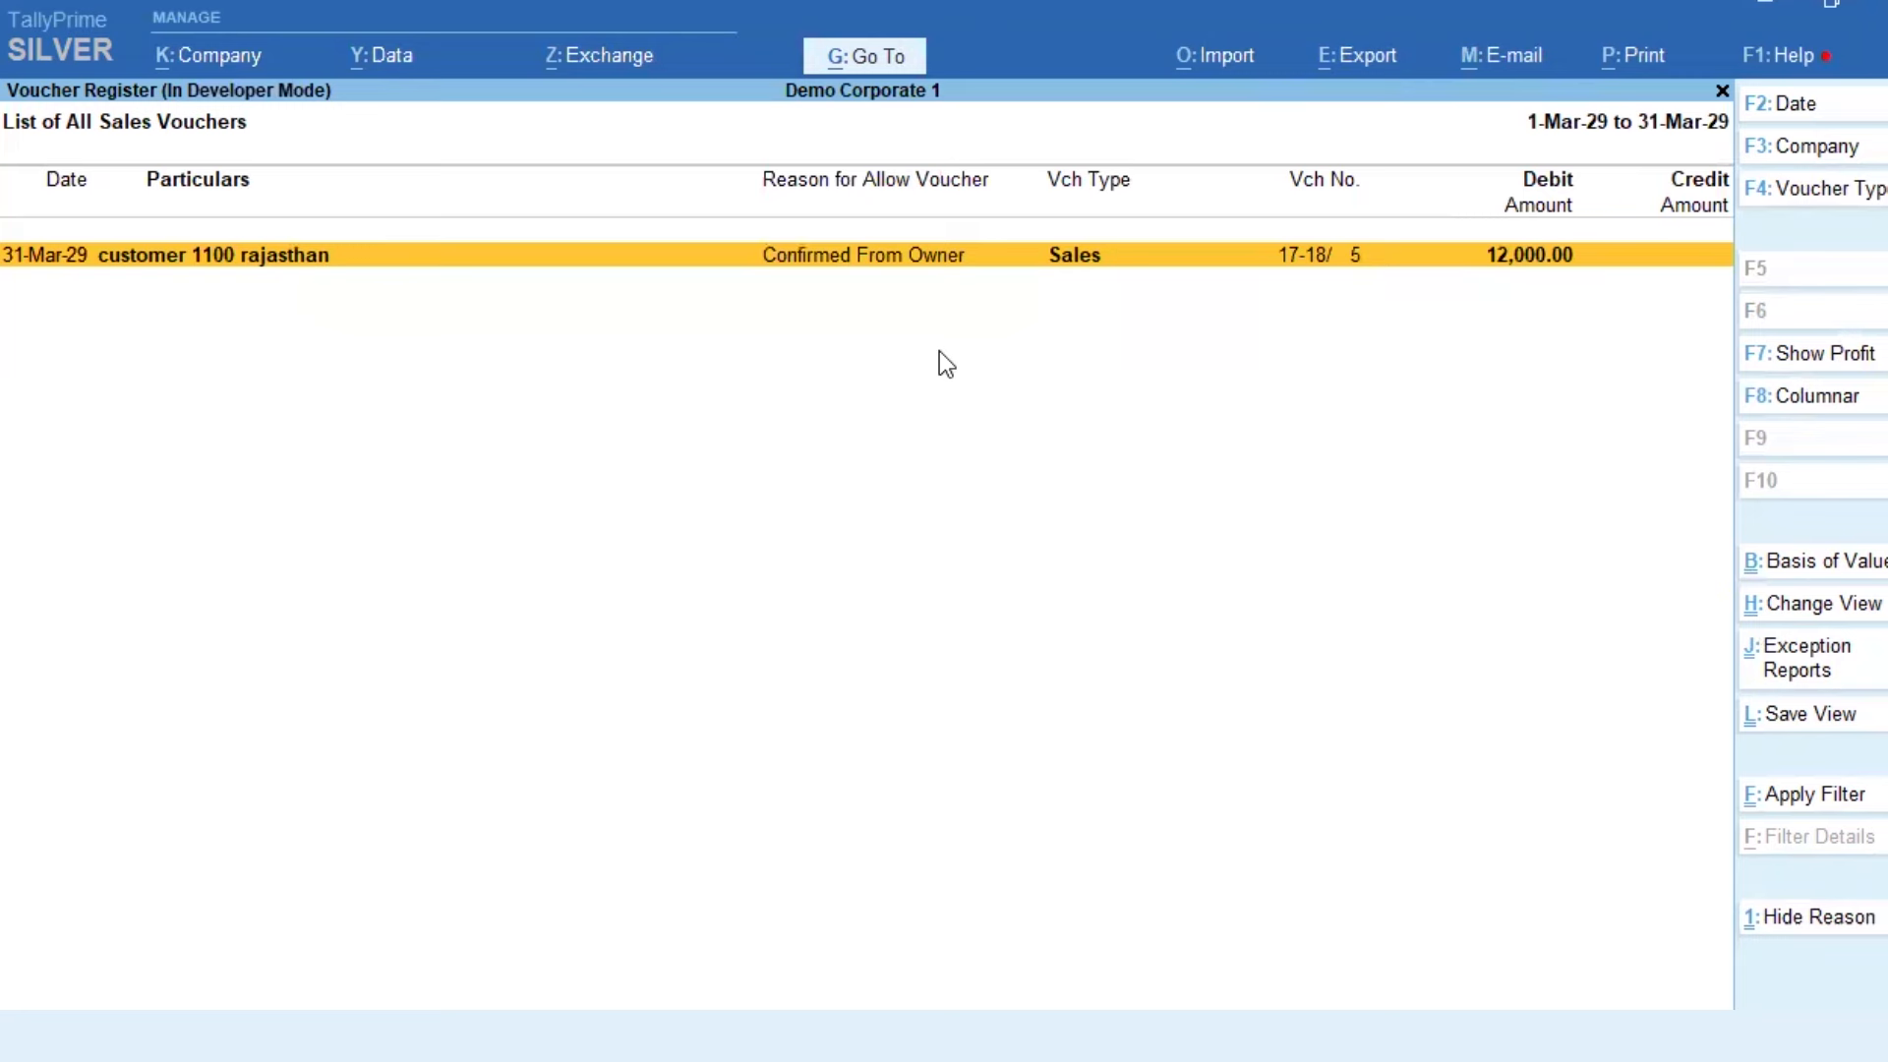
{"action": "key", "text": "Escape"}
{"action": "key", "text": "Escape"}
{"action": "key", "text": "Escape"}
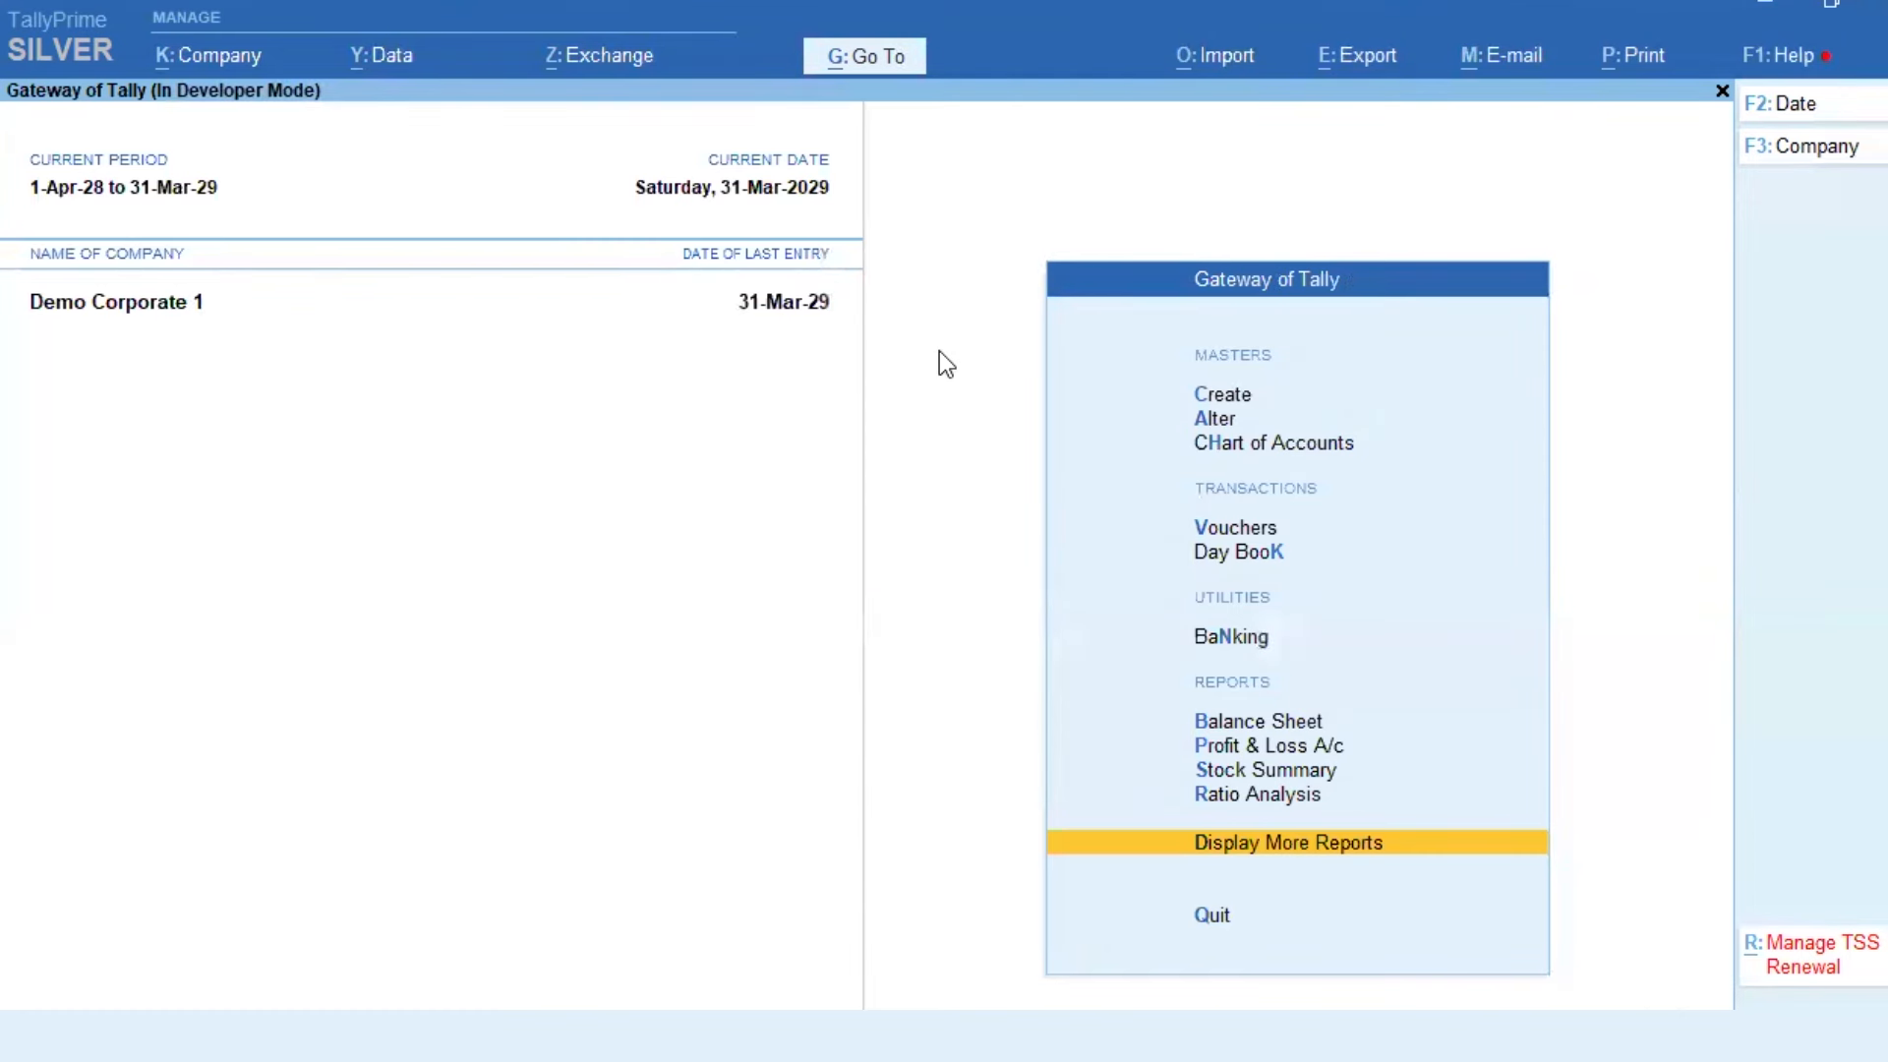
{"action": "key", "text": "Escape"}
{"action": "key", "text": "Escape"}
{"action": "key", "text": "Down"}
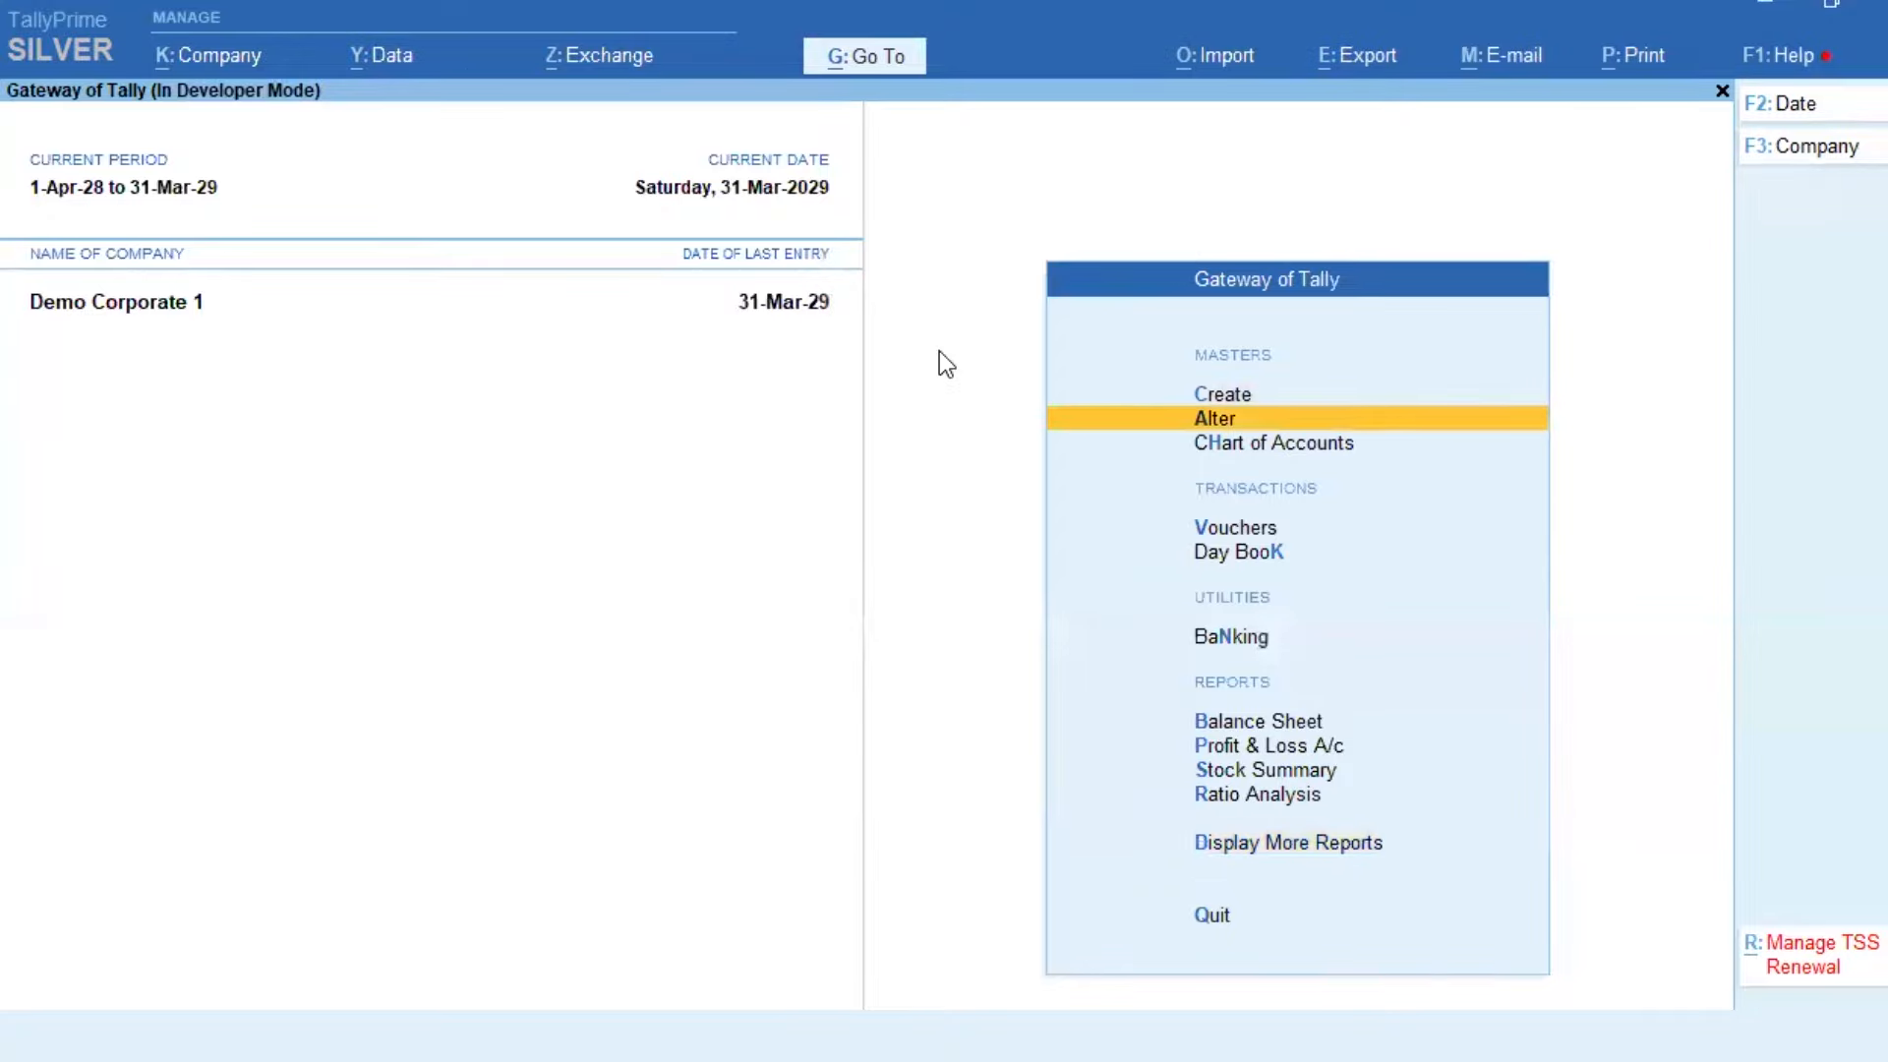
{"action": "key", "text": "Return"}
{"action": "key", "text": "Down"}
{"action": "key", "text": "Escape"}
{"action": "key", "text": "Return"}
{"action": "key", "text": "Down"}
{"action": "key", "text": "Return"}
{"action": "type", "text": "1100"}
{"action": "key", "text": "Return"}
{"action": "key", "text": "Return"}
{"action": "key", "text": "Return"}
{"action": "key", "text": "Return"}
{"action": "key", "text": "Return"}
{"action": "key", "text": "Return"}
{"action": "key", "text": "Return"}
{"action": "key", "text": "Return"}
{"action": "key", "text": "Return"}
{"action": "key", "text": "Return"}
{"action": "key", "text": "Return"}
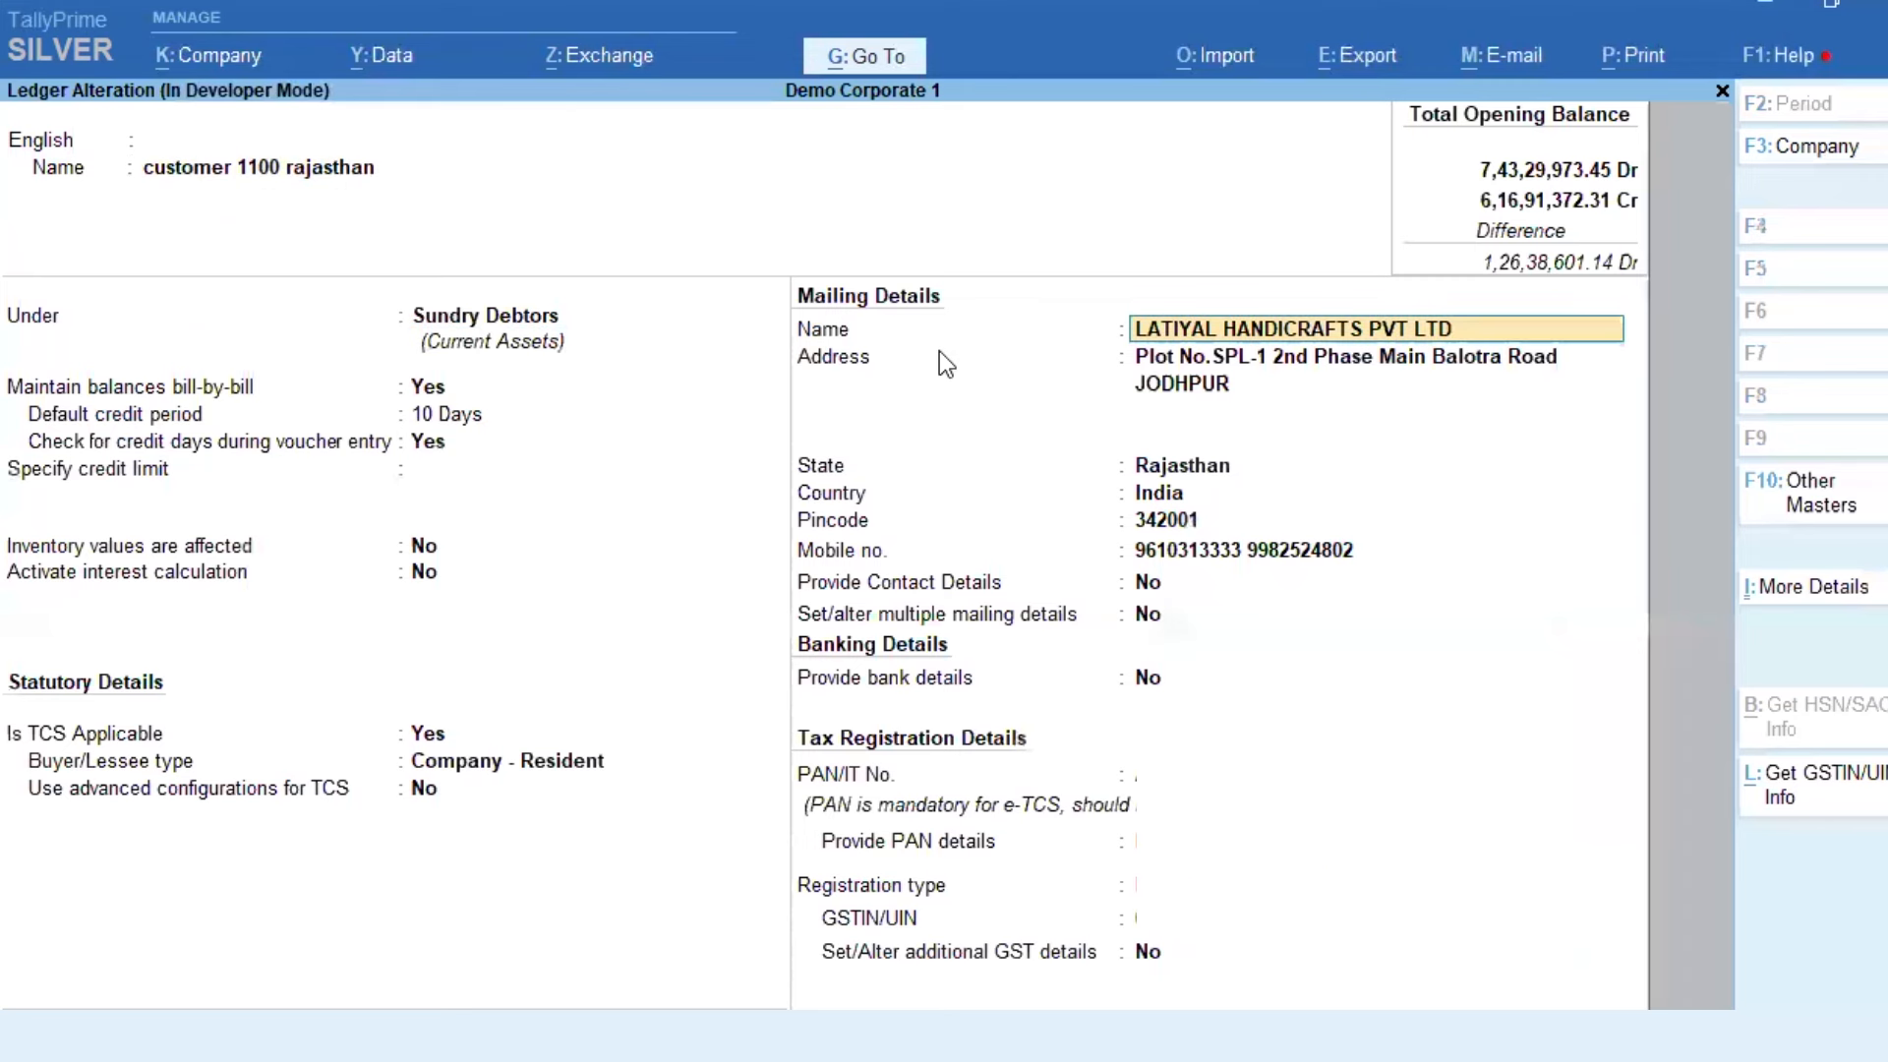
{"action": "key", "text": "Return"}
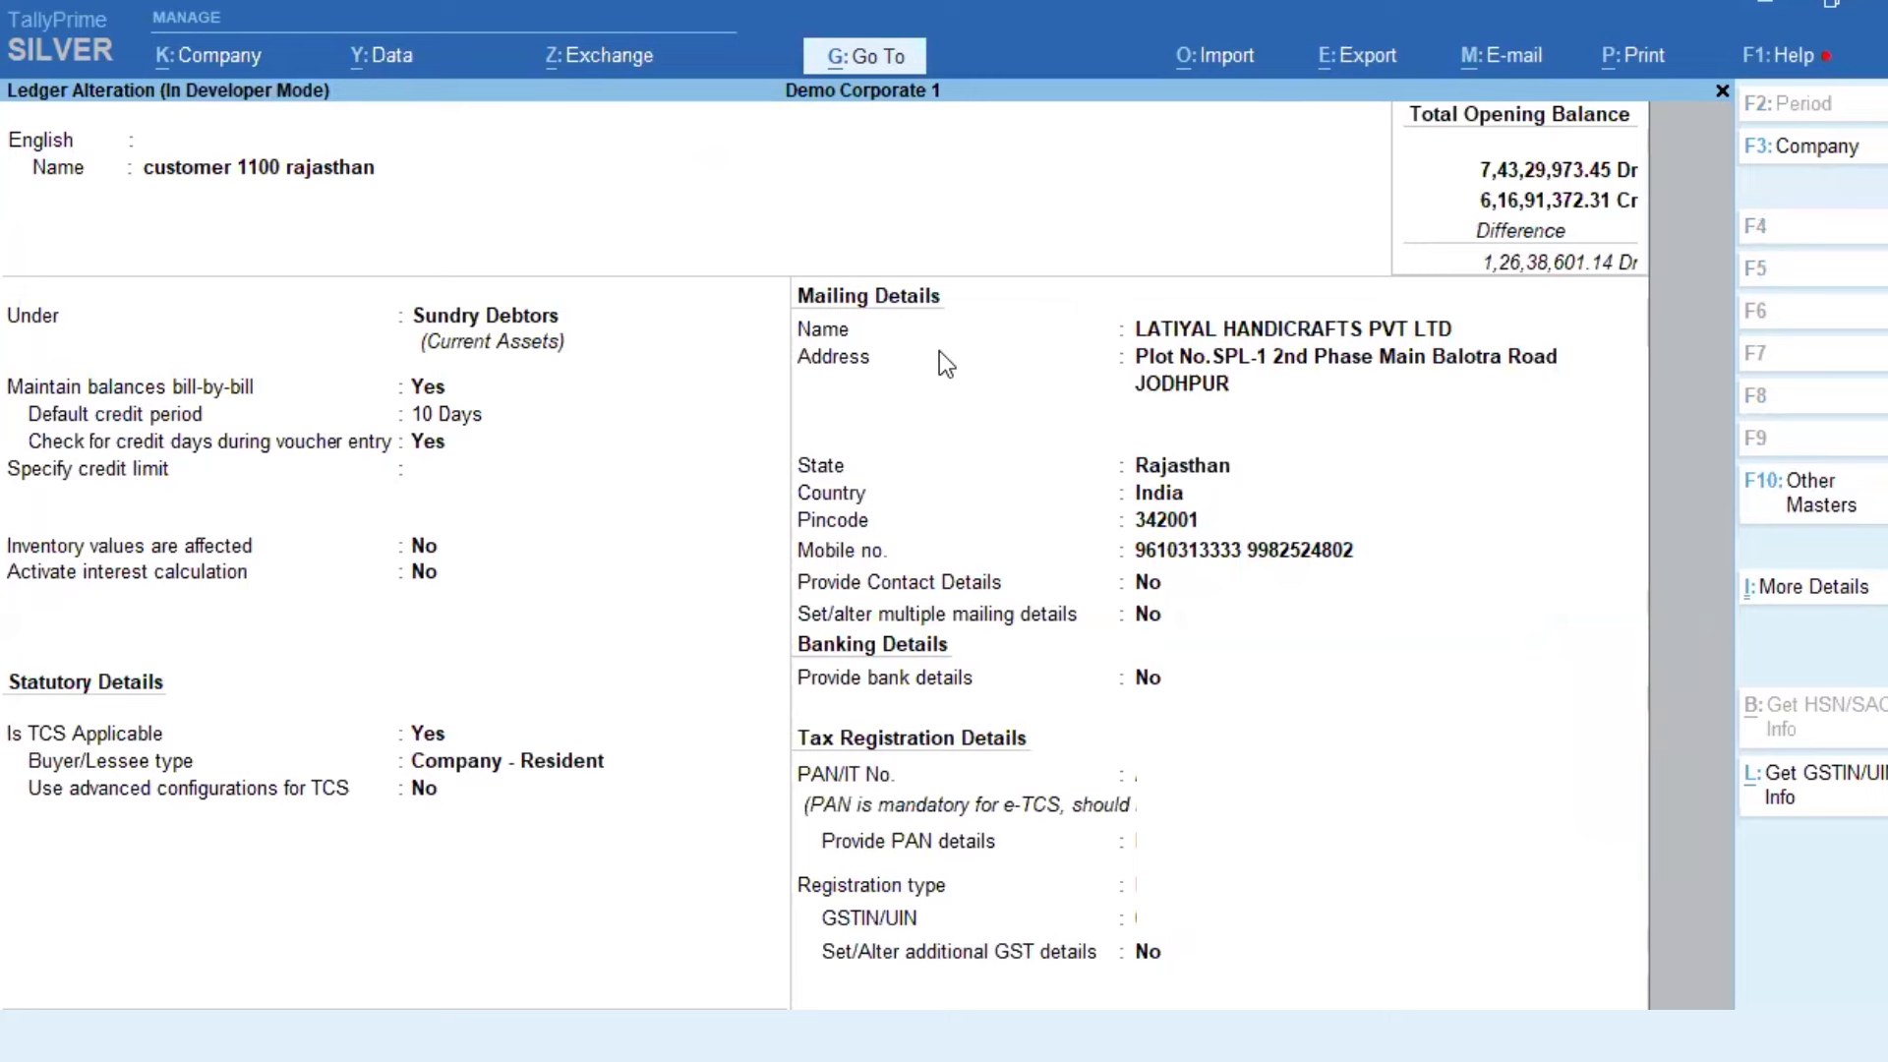
{"action": "key", "text": "ctrl"}
{"action": "key", "text": "ctrl+a"}
{"action": "key", "text": "Escape"}
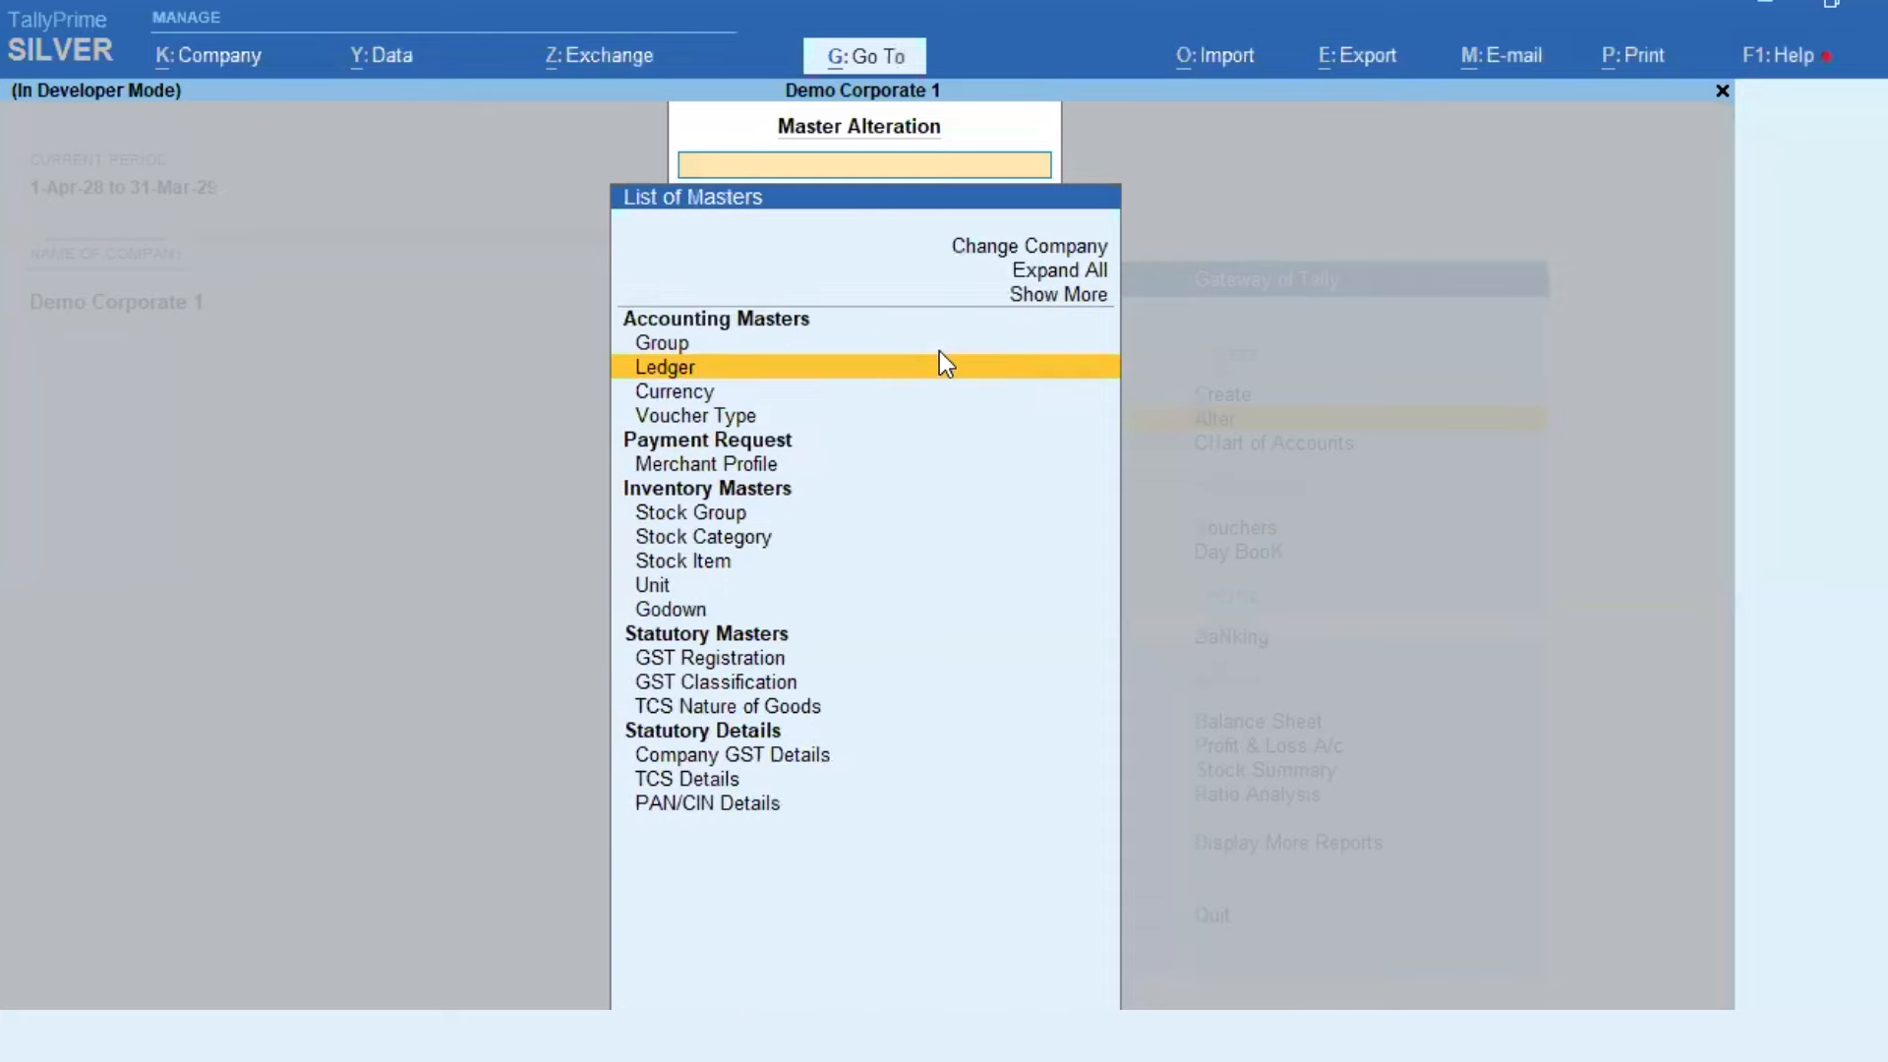
Step: Cancel quitting, select customer 1100 rajasthan on a new sales voucher, and open its ledger from the 17-overdue-bills error
{"action": "key", "text": "Escape"}
{"action": "key", "text": "Escape"}
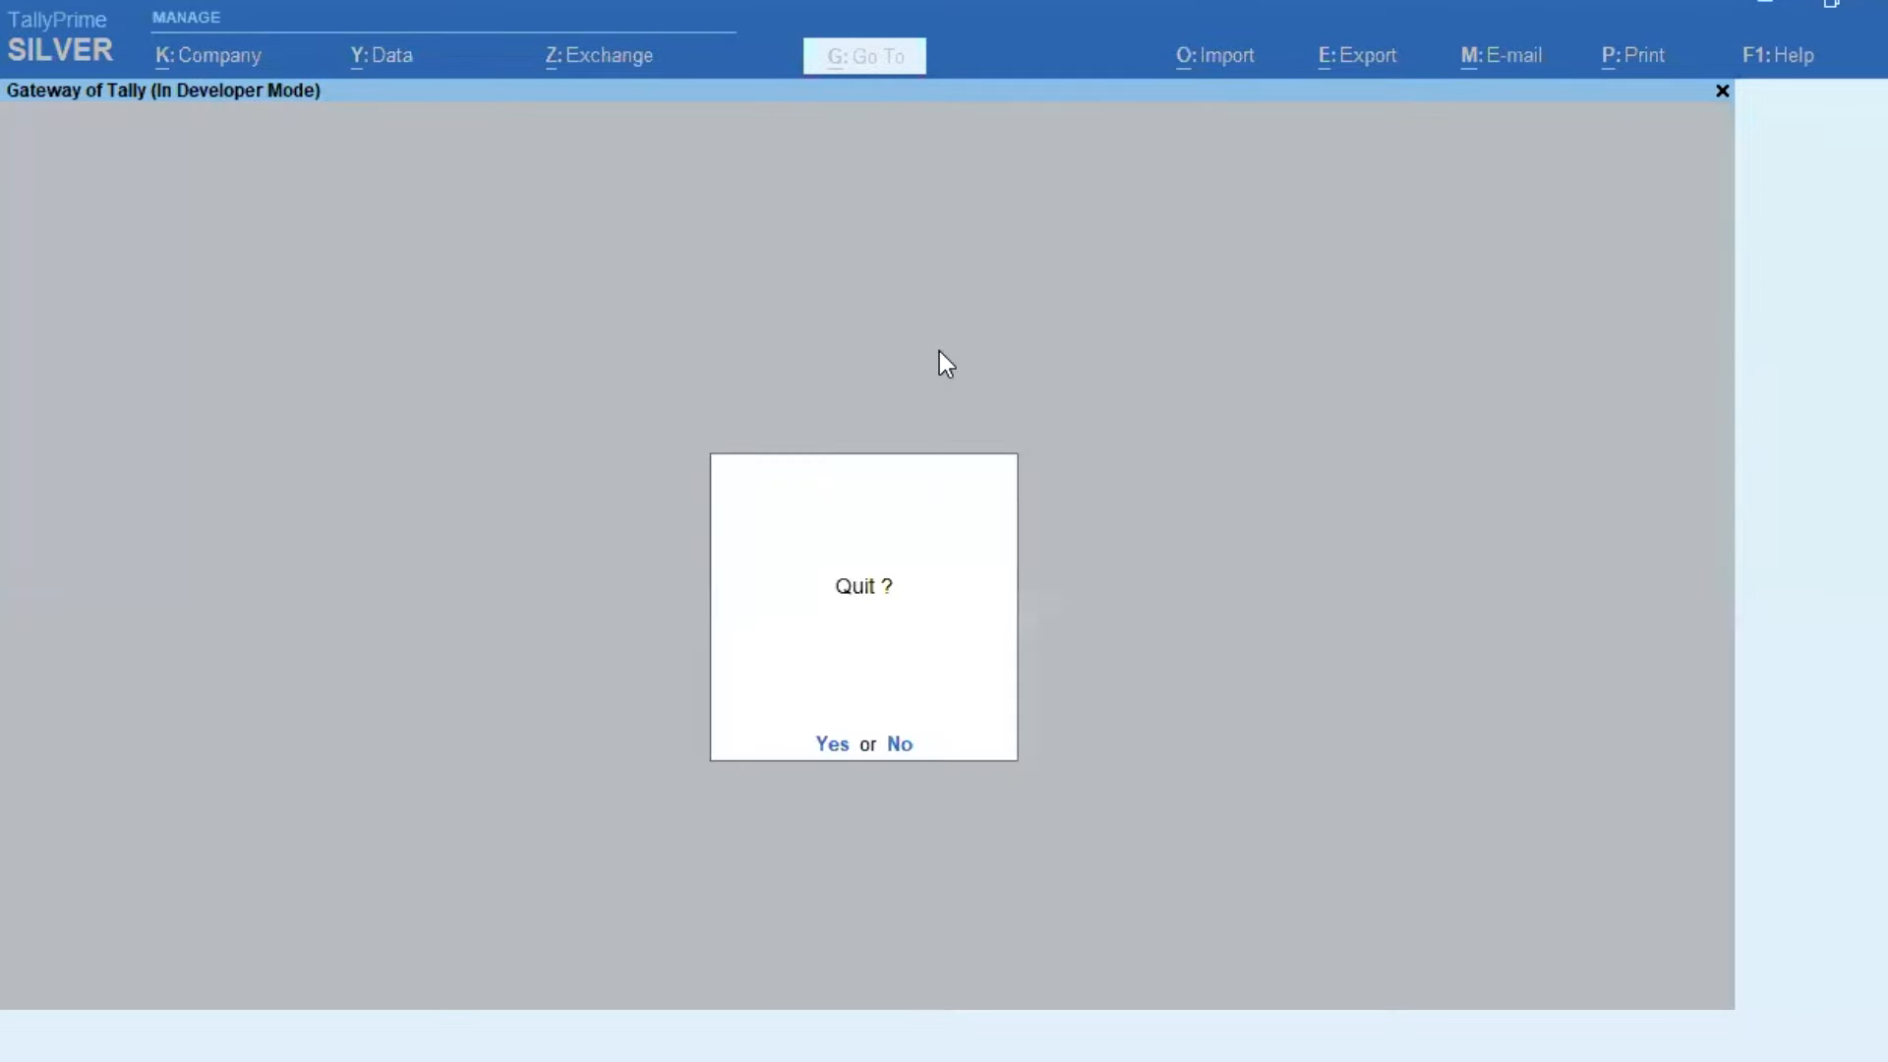
{"action": "key", "text": "n"}
{"action": "key", "text": "v"}
{"action": "key", "text": "Return"}
{"action": "type", "text": "1100"}
{"action": "key", "text": "Return"}
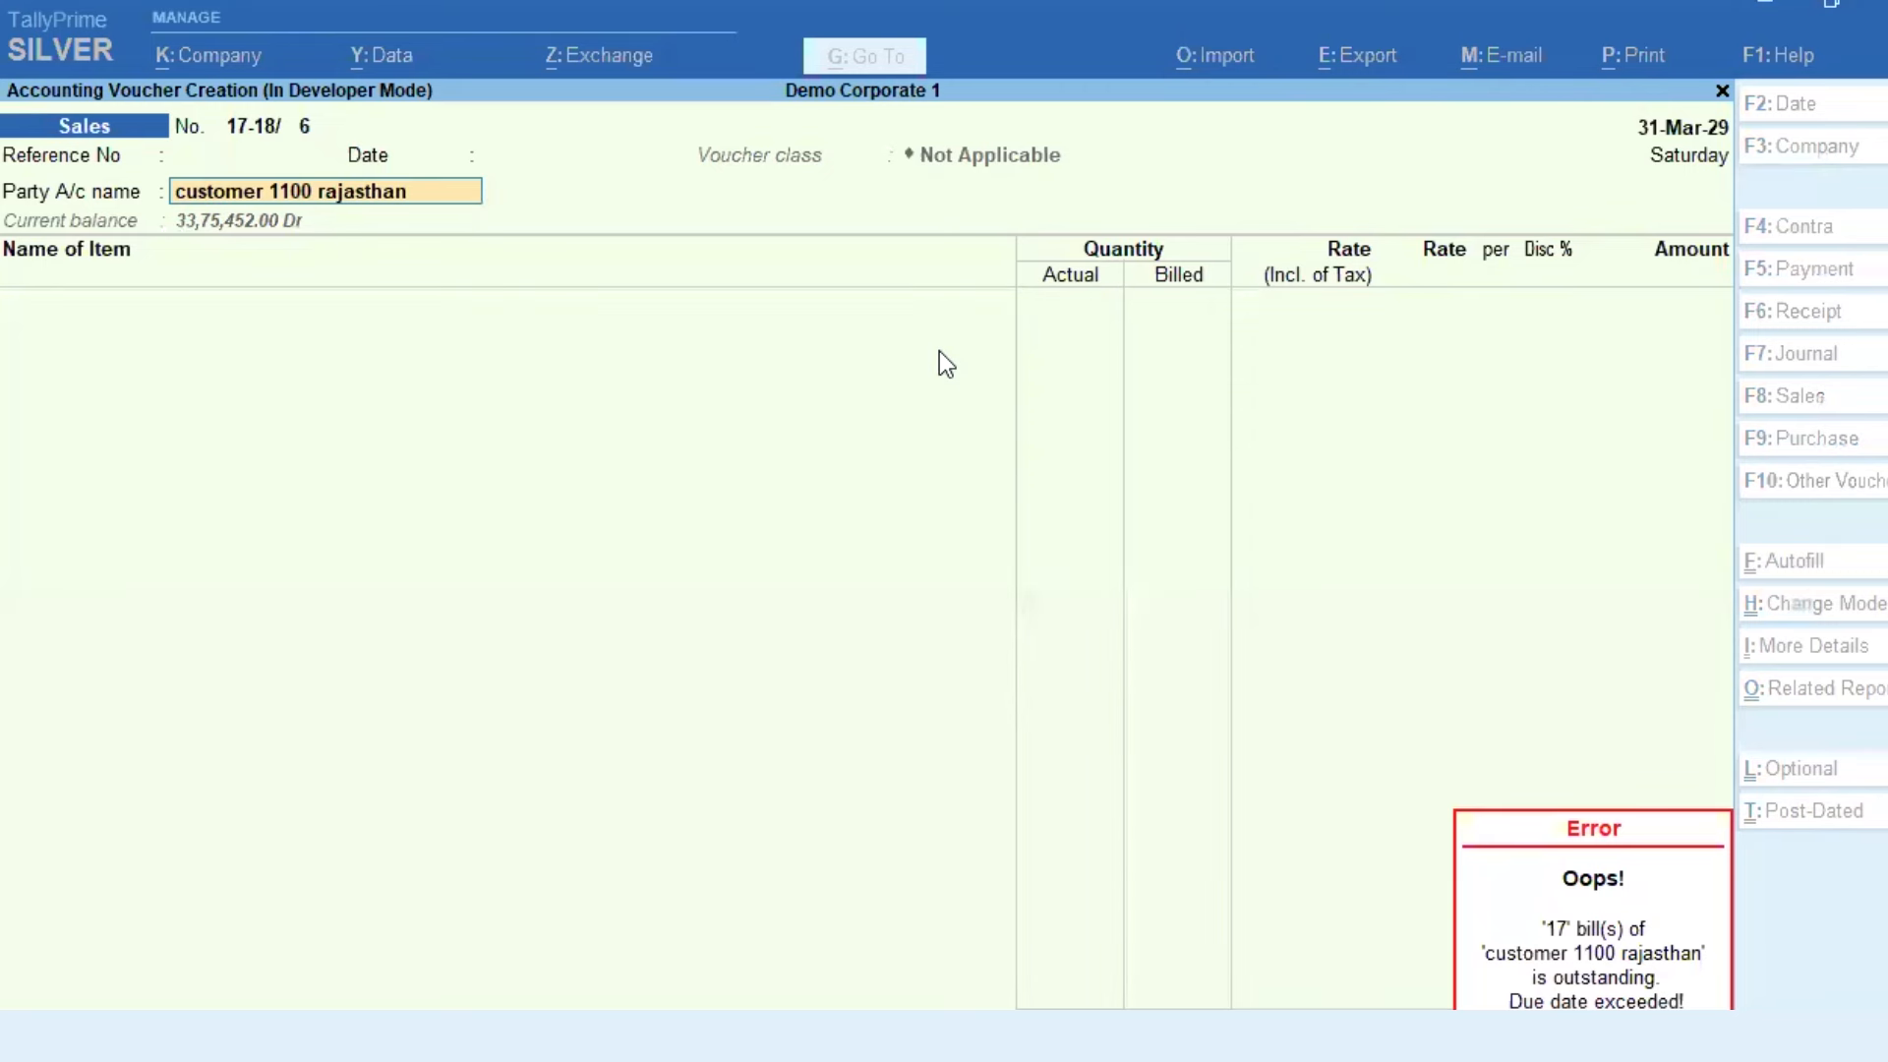
{"action": "key", "text": "ctrl+Return"}
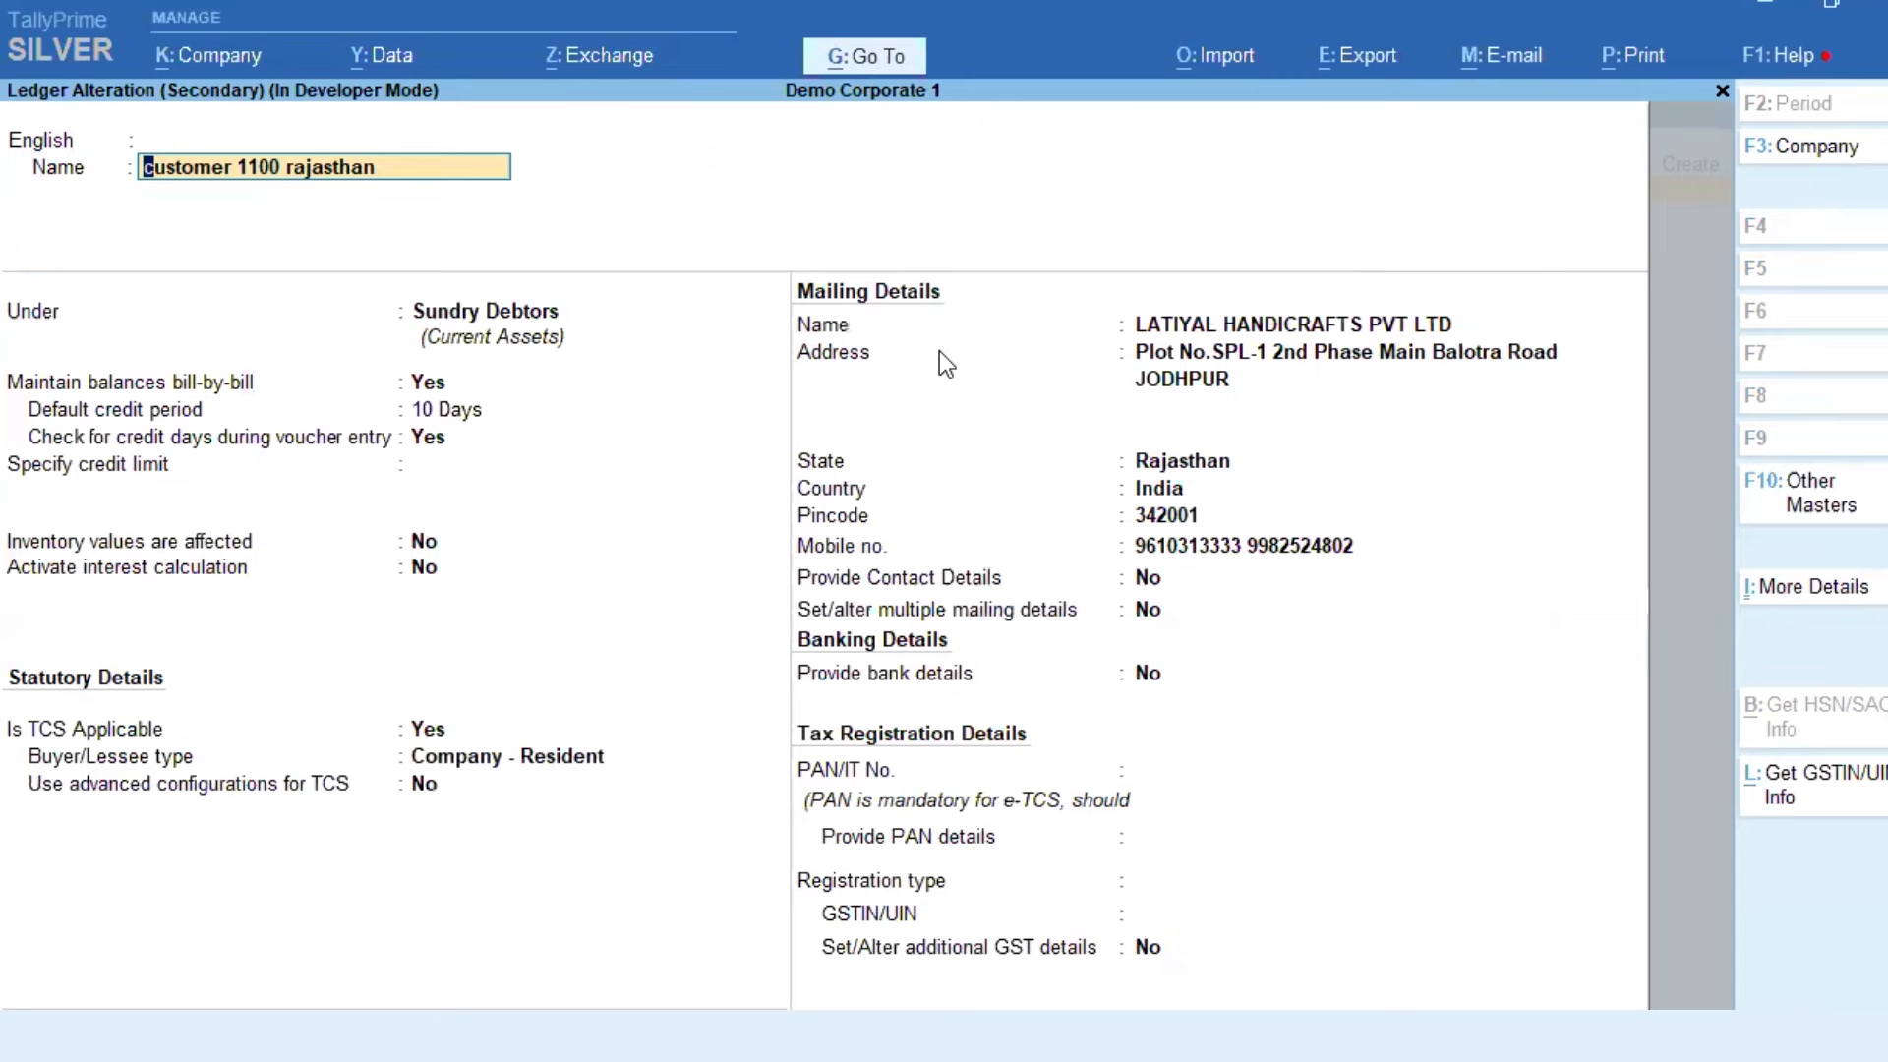
Step: Review the customer 1100 rajasthan ledger, reselect the party to re-raise the error, and exit the voucher
{"action": "type", "text": "\\"}
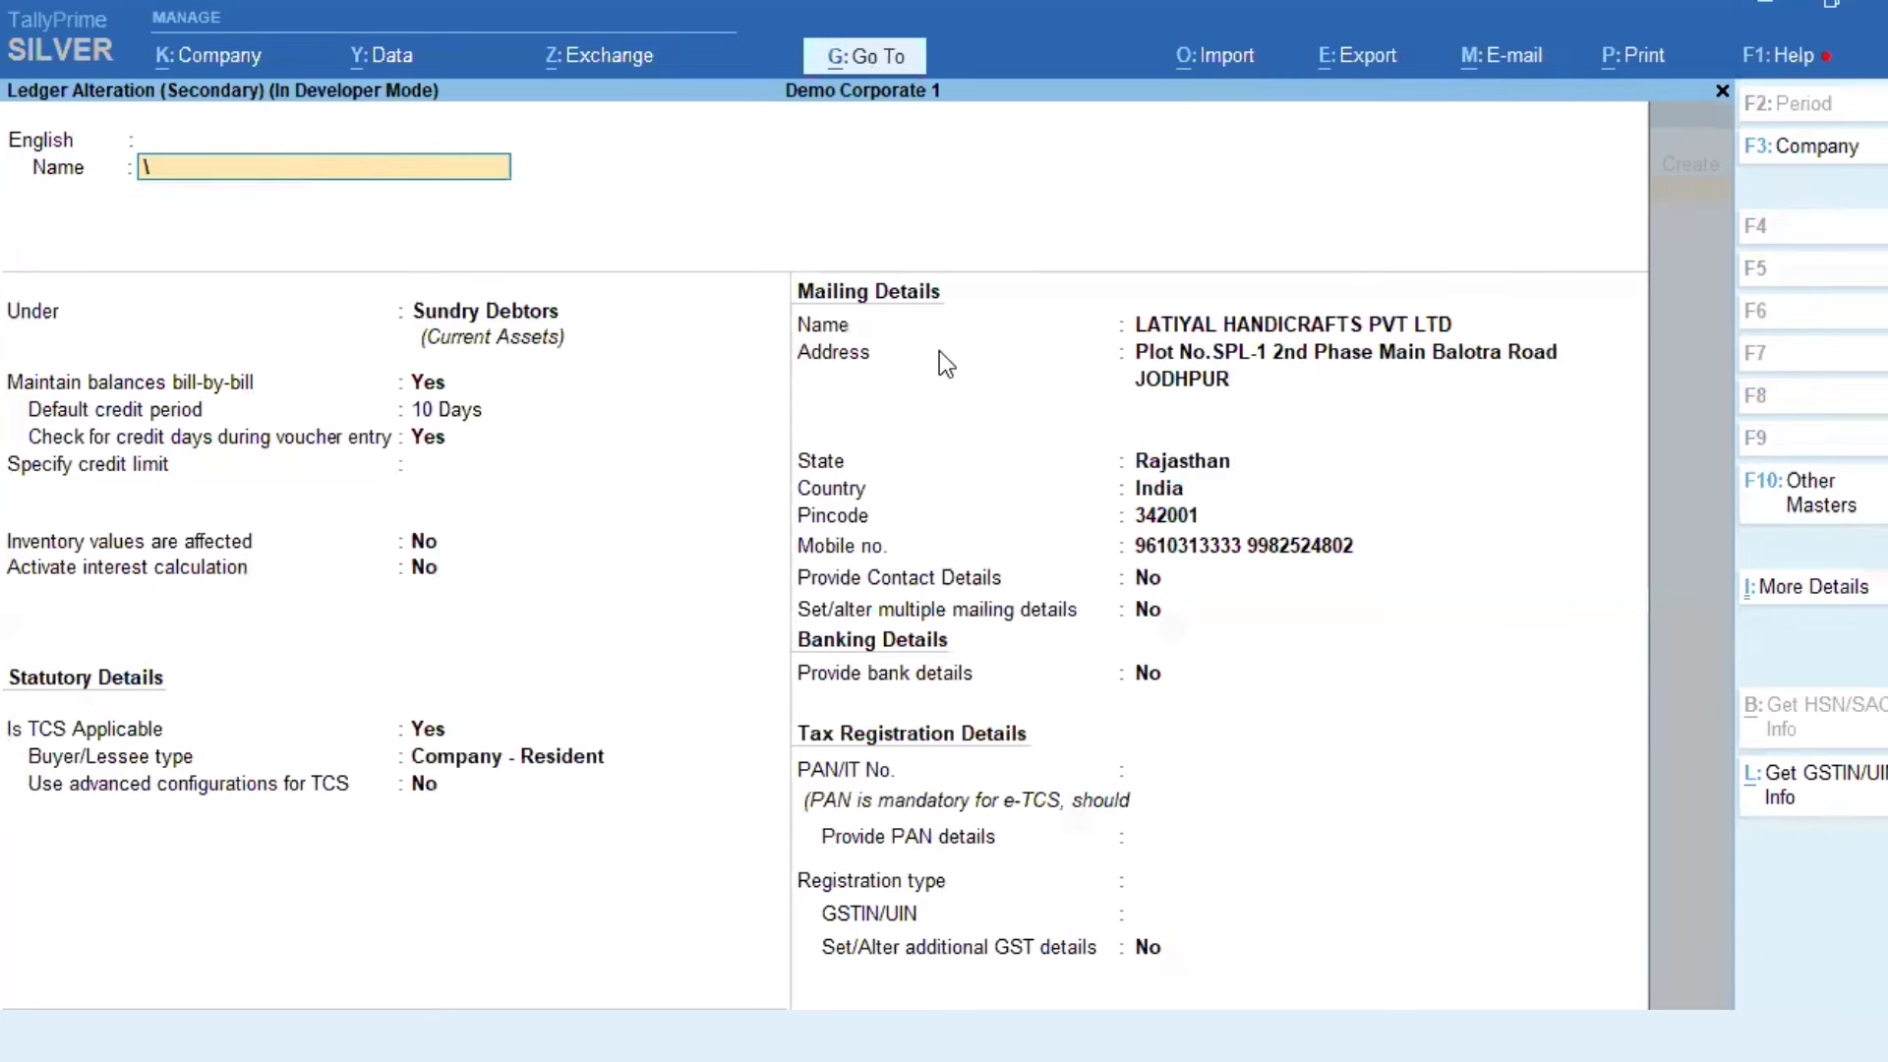
{"action": "key", "text": "Escape"}
{"action": "key", "text": "Escape"}
{"action": "key", "text": "ctrl+Return"}
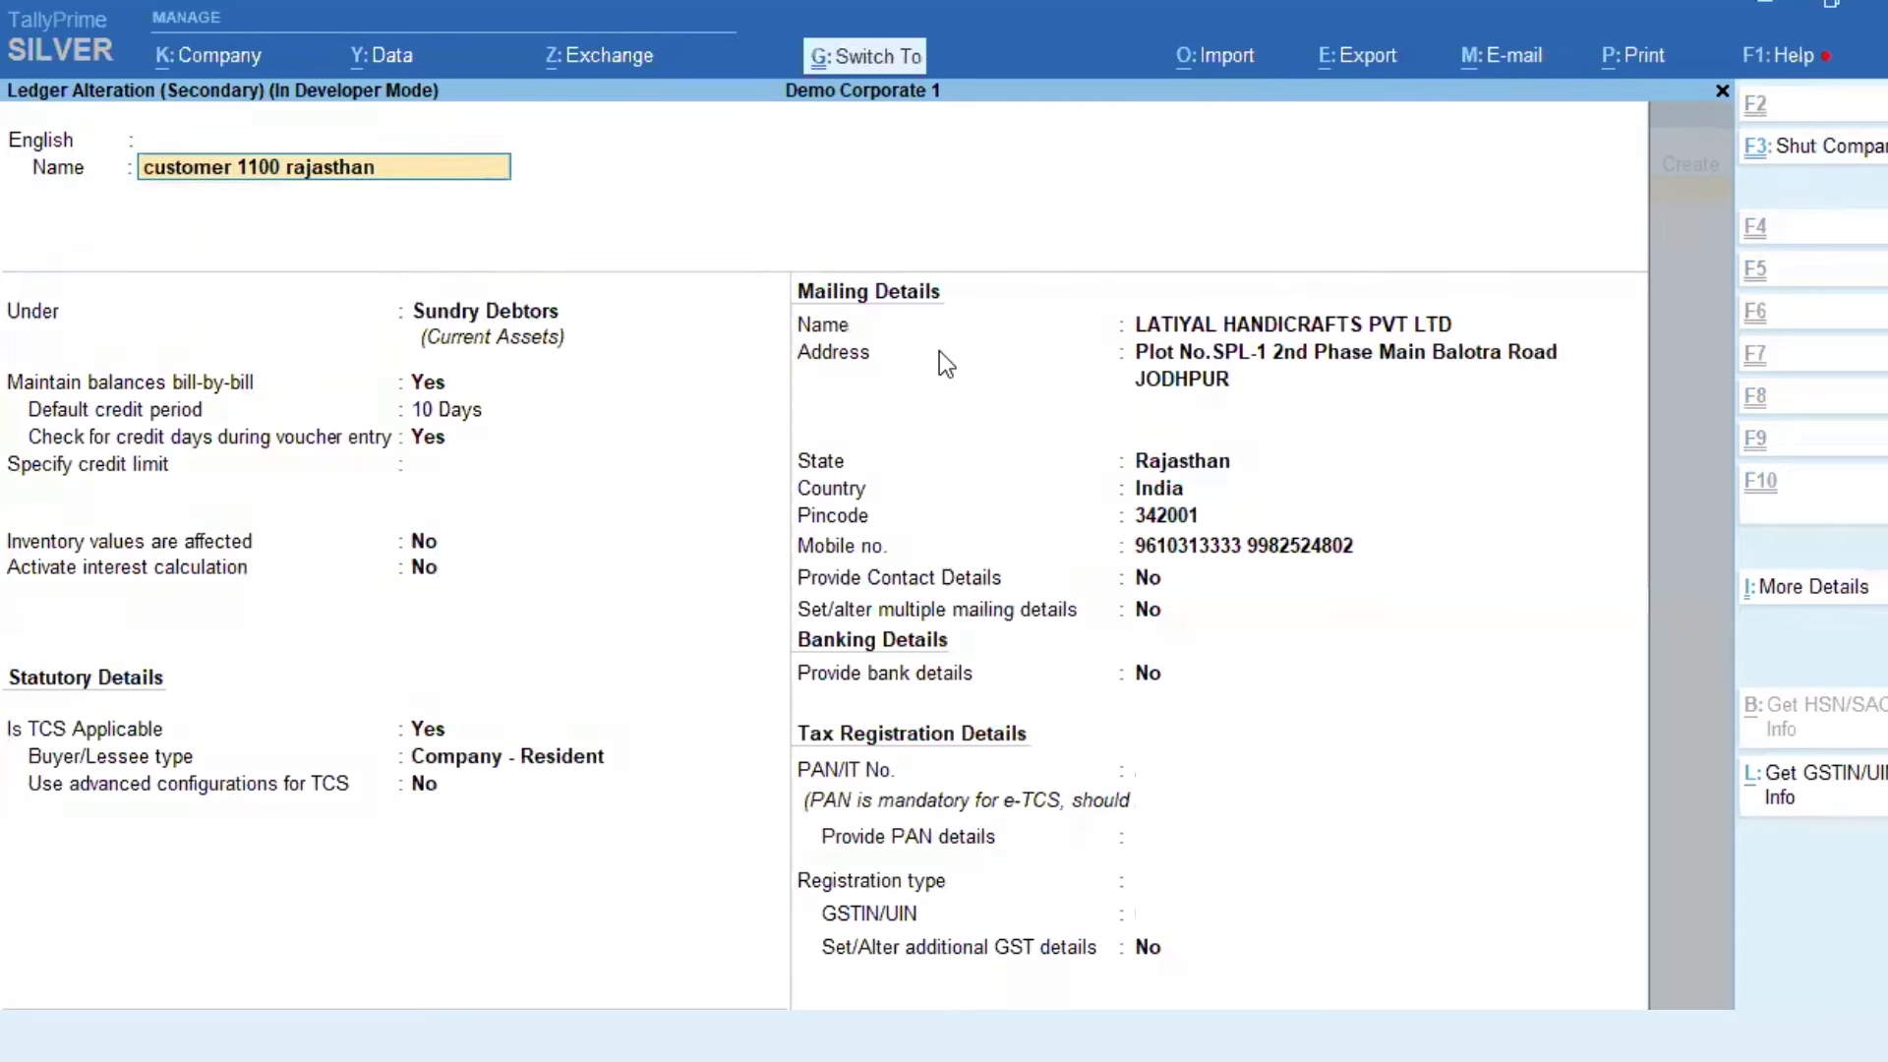
{"action": "key", "text": "Return"}
{"action": "key", "text": "Return"}
{"action": "key", "text": "Return"}
{"action": "key", "text": "Return"}
{"action": "key", "text": "Return"}
{"action": "key", "text": "Return"}
{"action": "key", "text": "Return"}
{"action": "key", "text": "Return"}
{"action": "key", "text": "Return"}
{"action": "key", "text": "Return"}
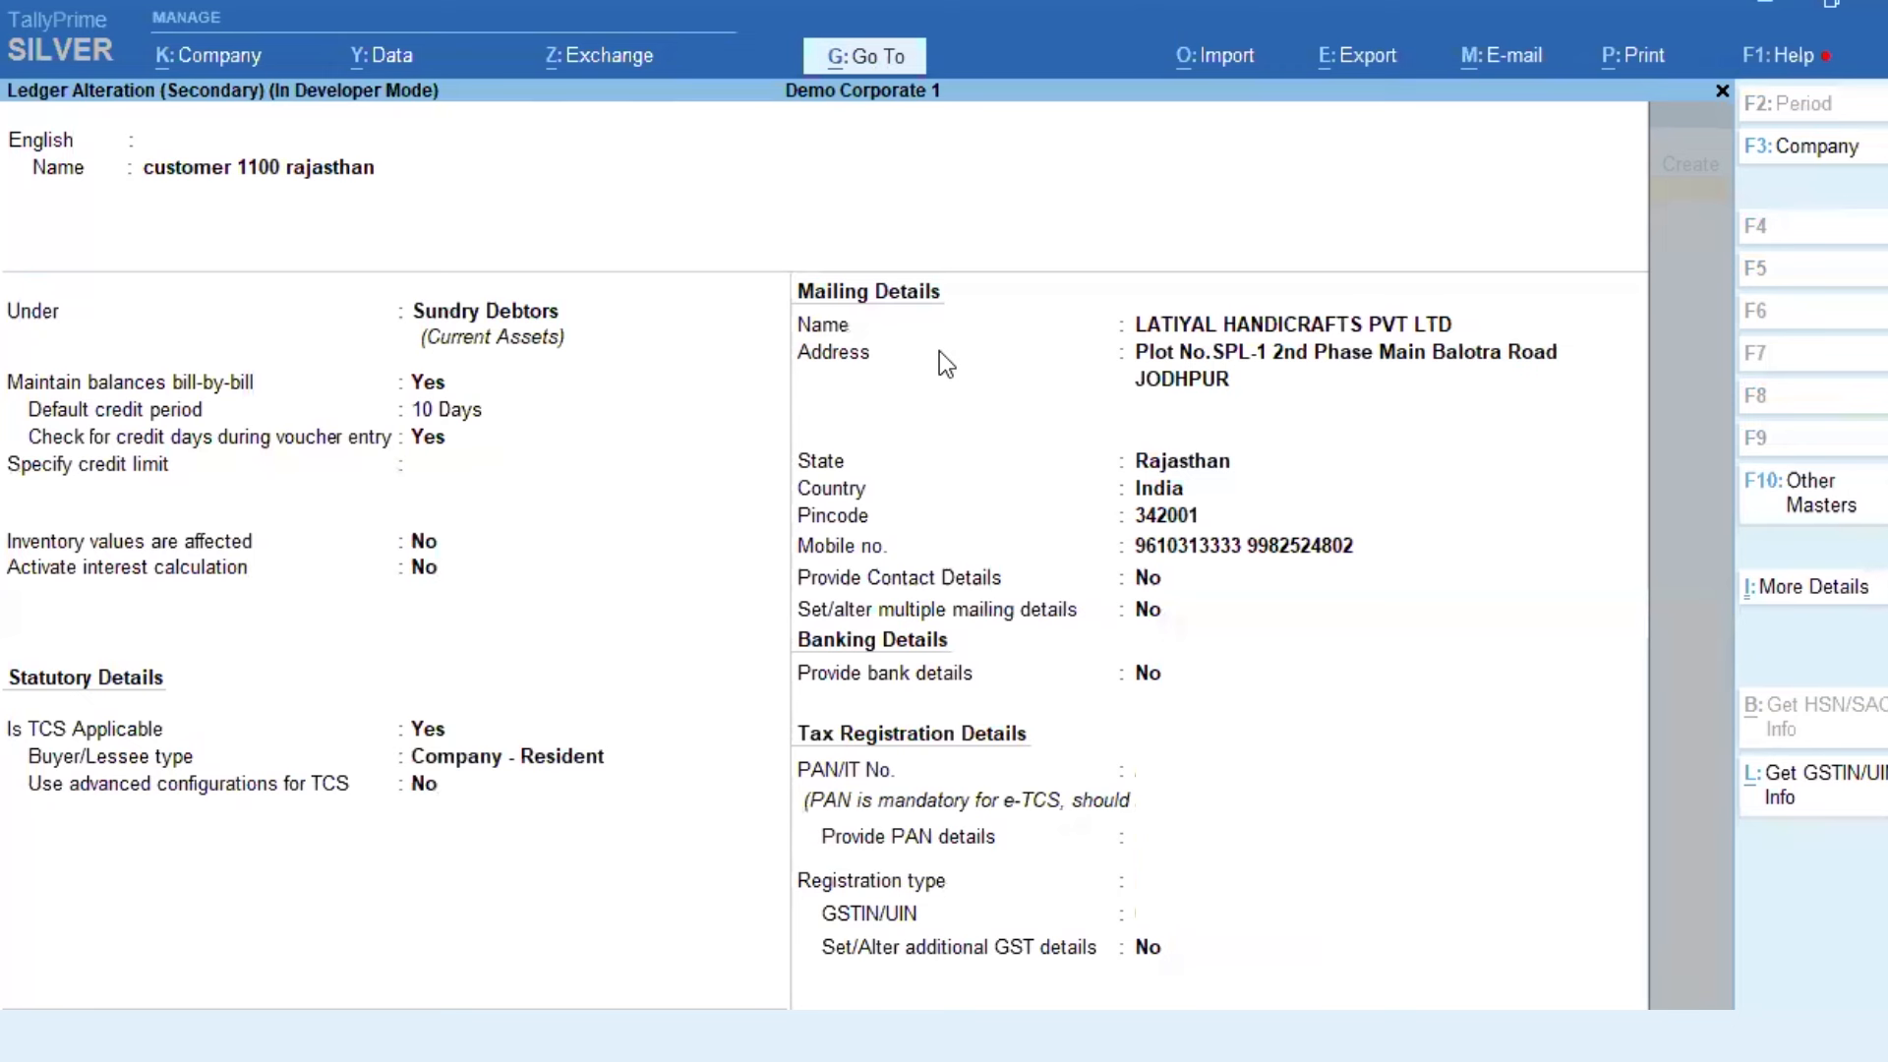
{"action": "key", "text": "Return"}
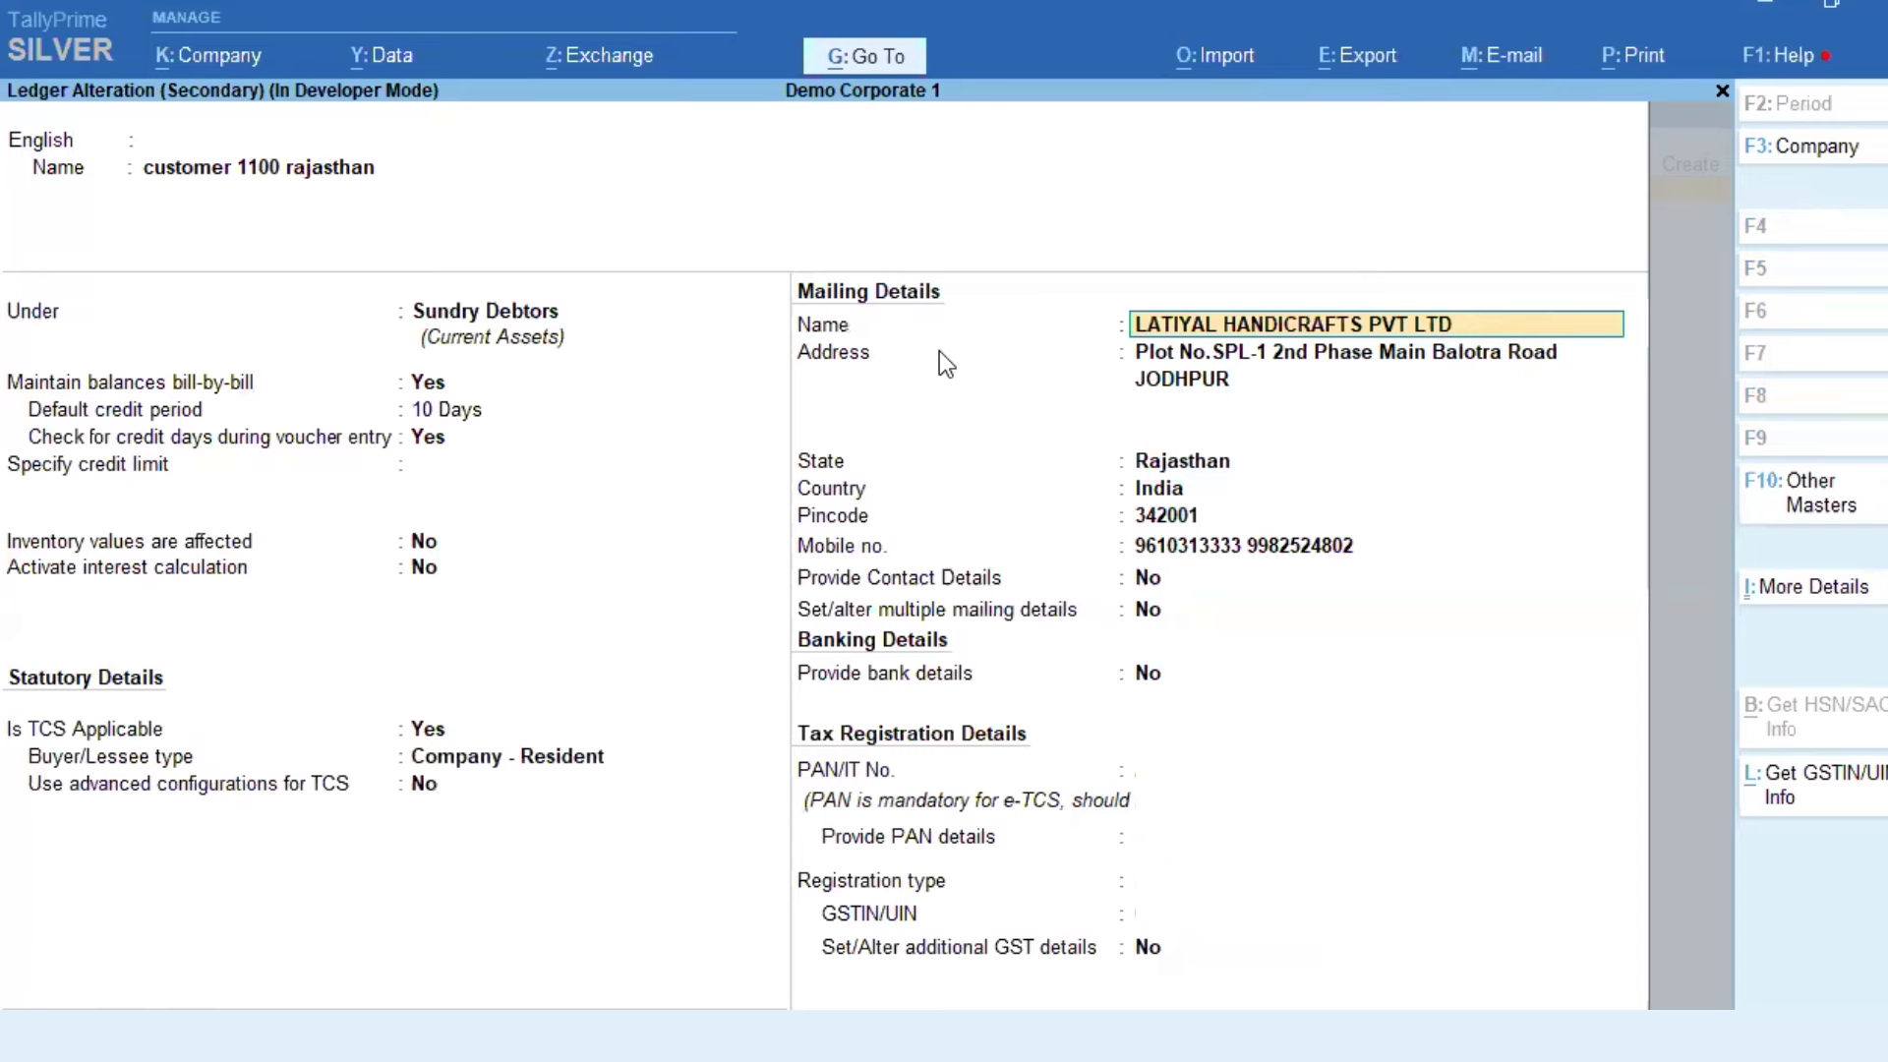
{"action": "key", "text": "BackSpace"}
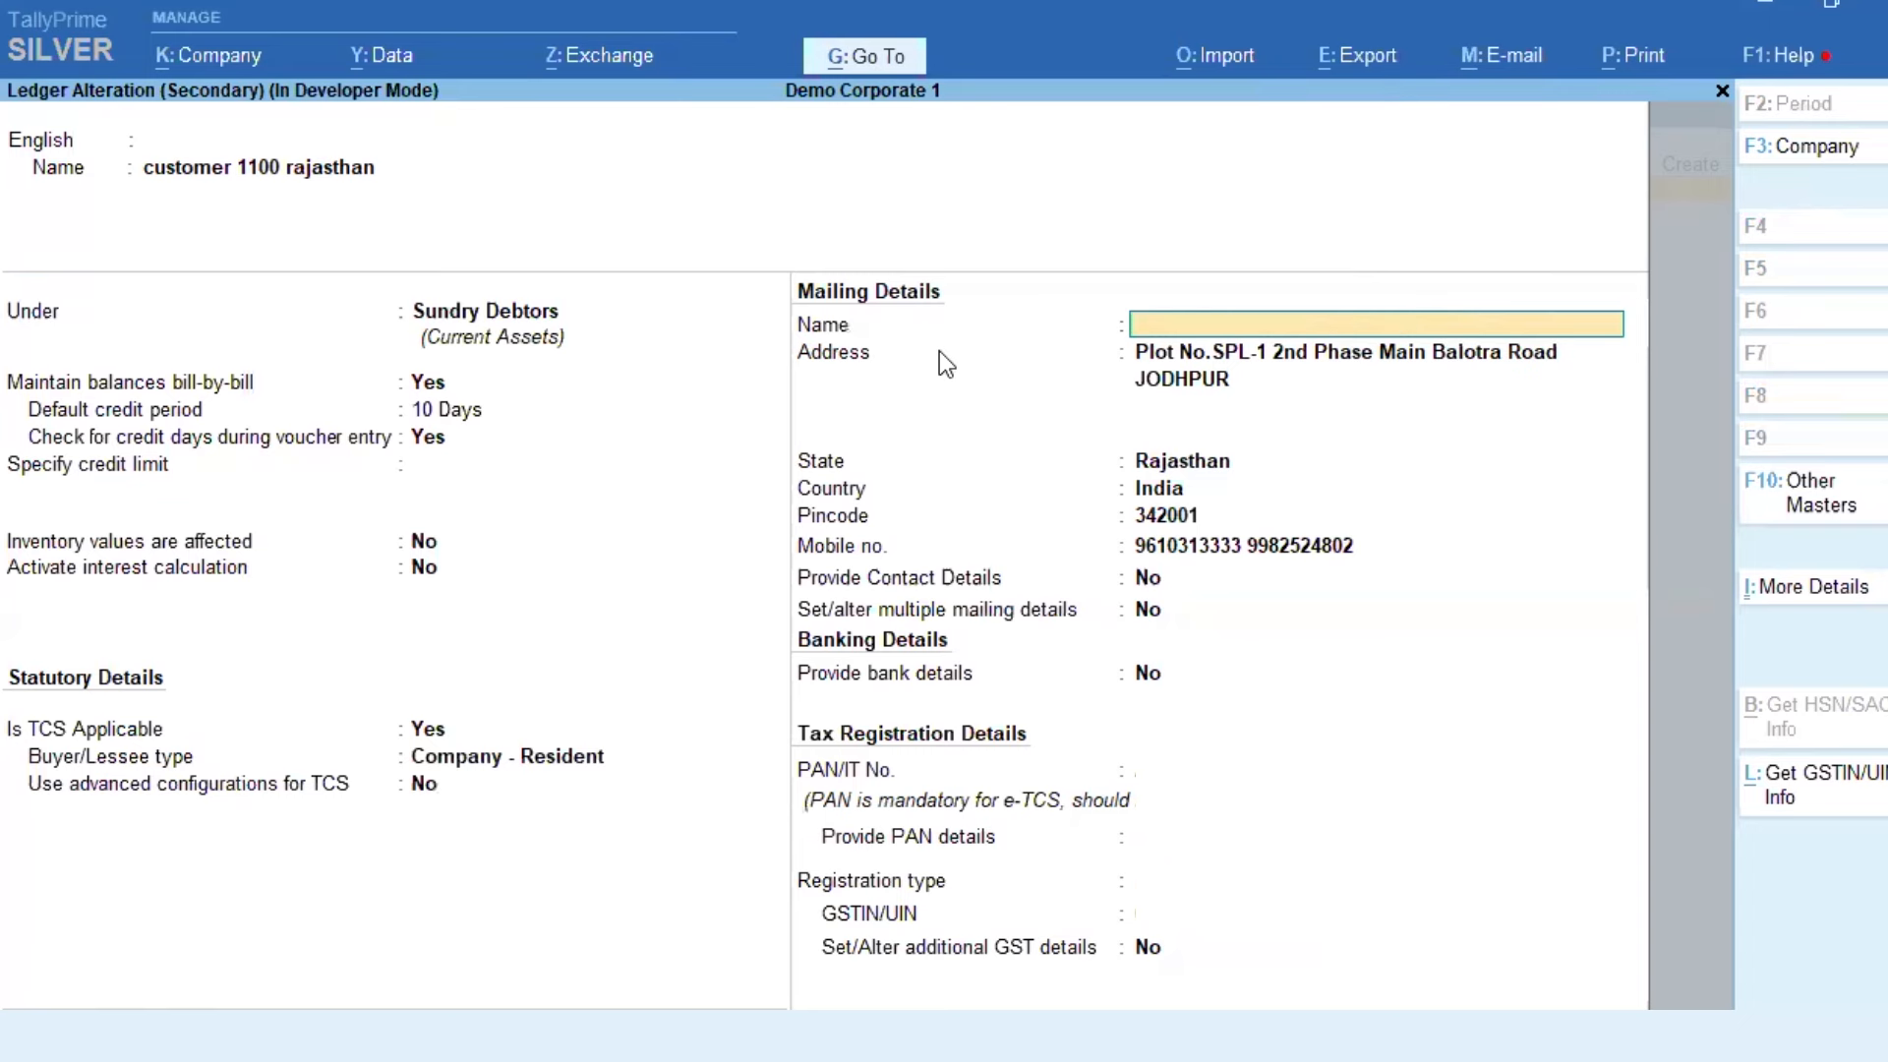
{"action": "key", "text": "ctrl+a"}
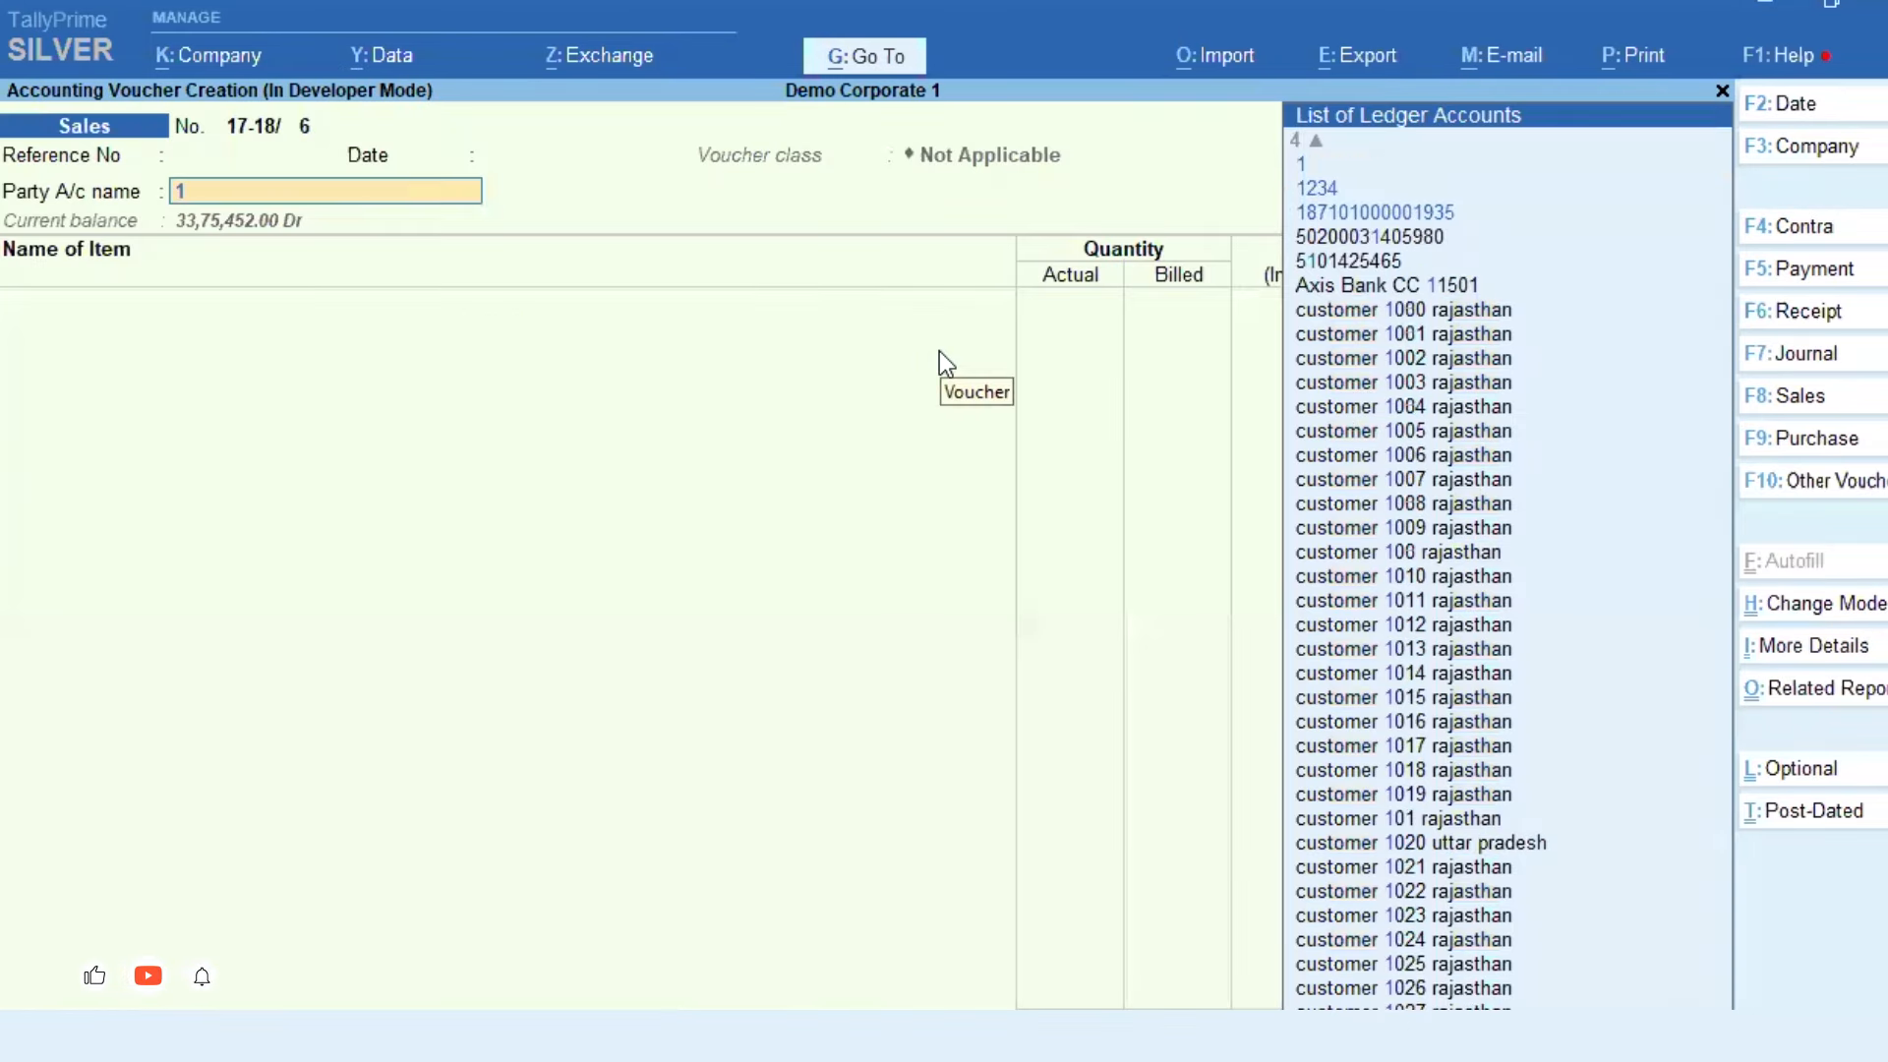
{"action": "key", "text": "Return"}
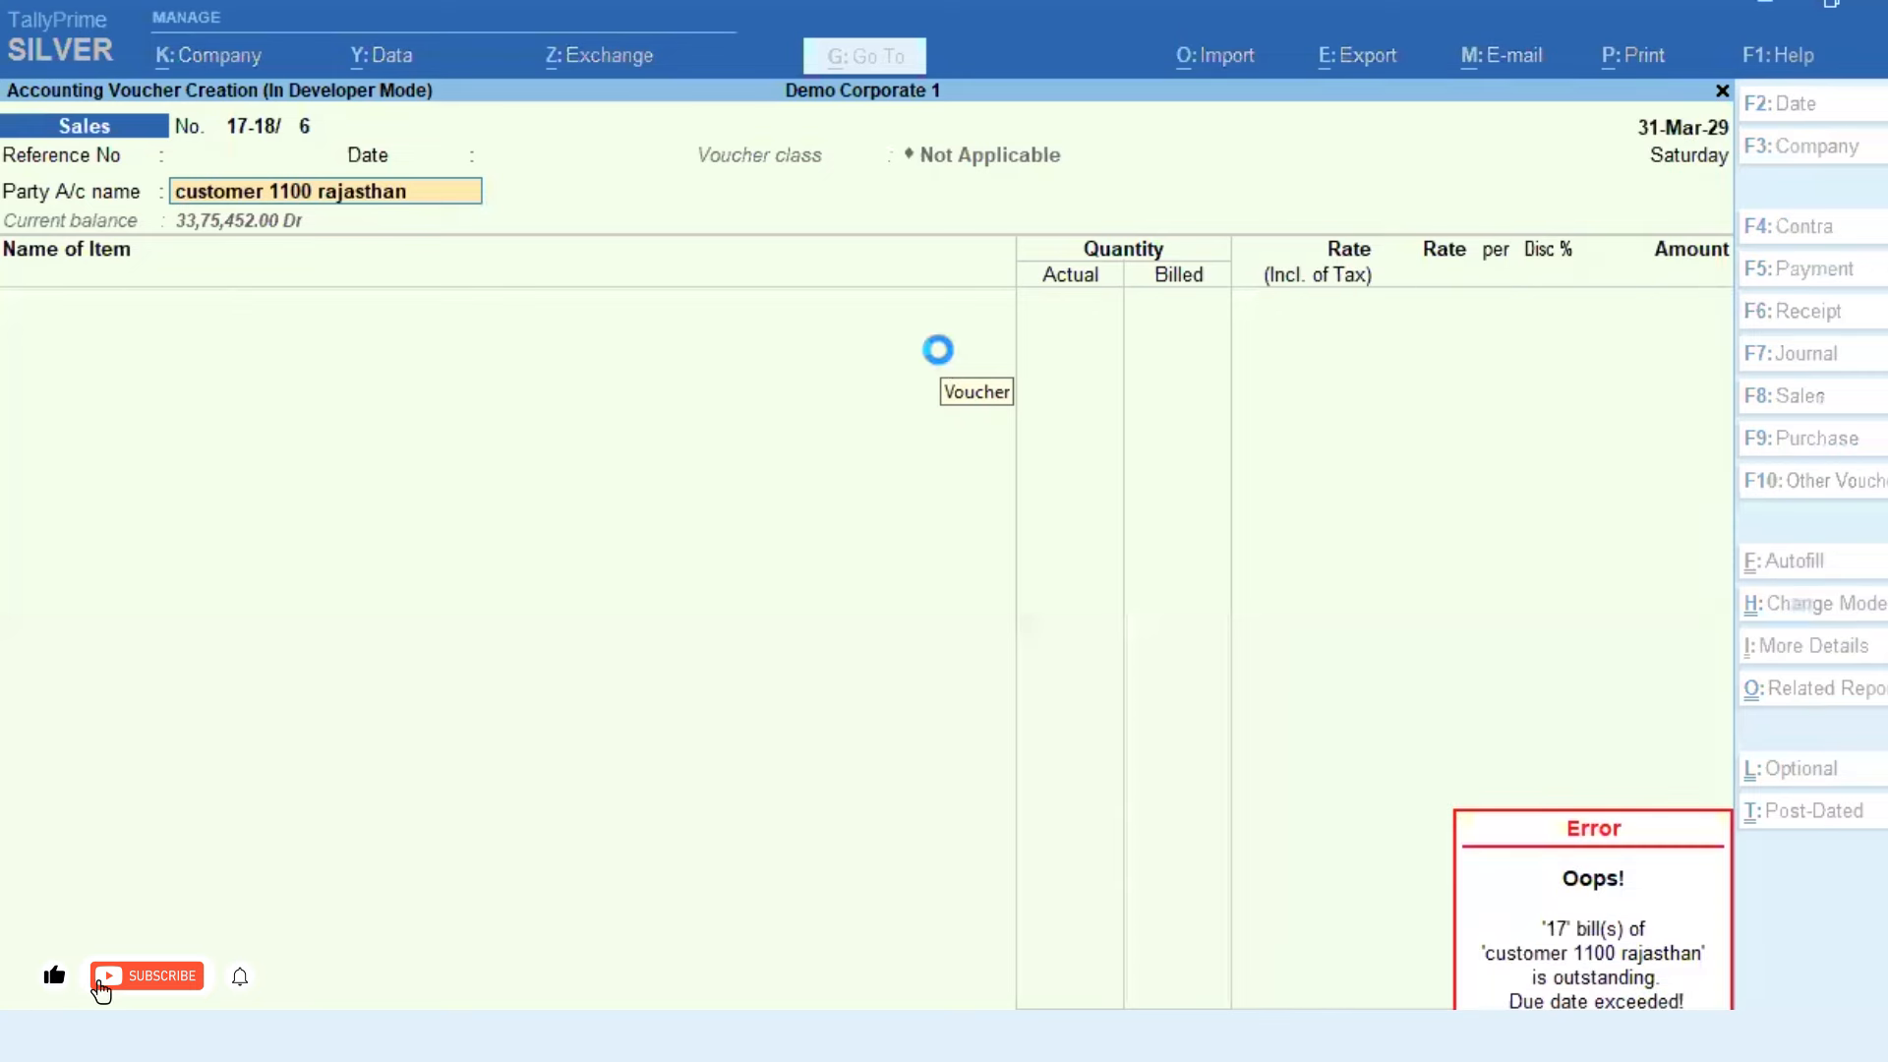
{"action": "key", "text": "Escape"}
{"action": "key", "text": "Escape"}
{"action": "key", "text": "Escape"}
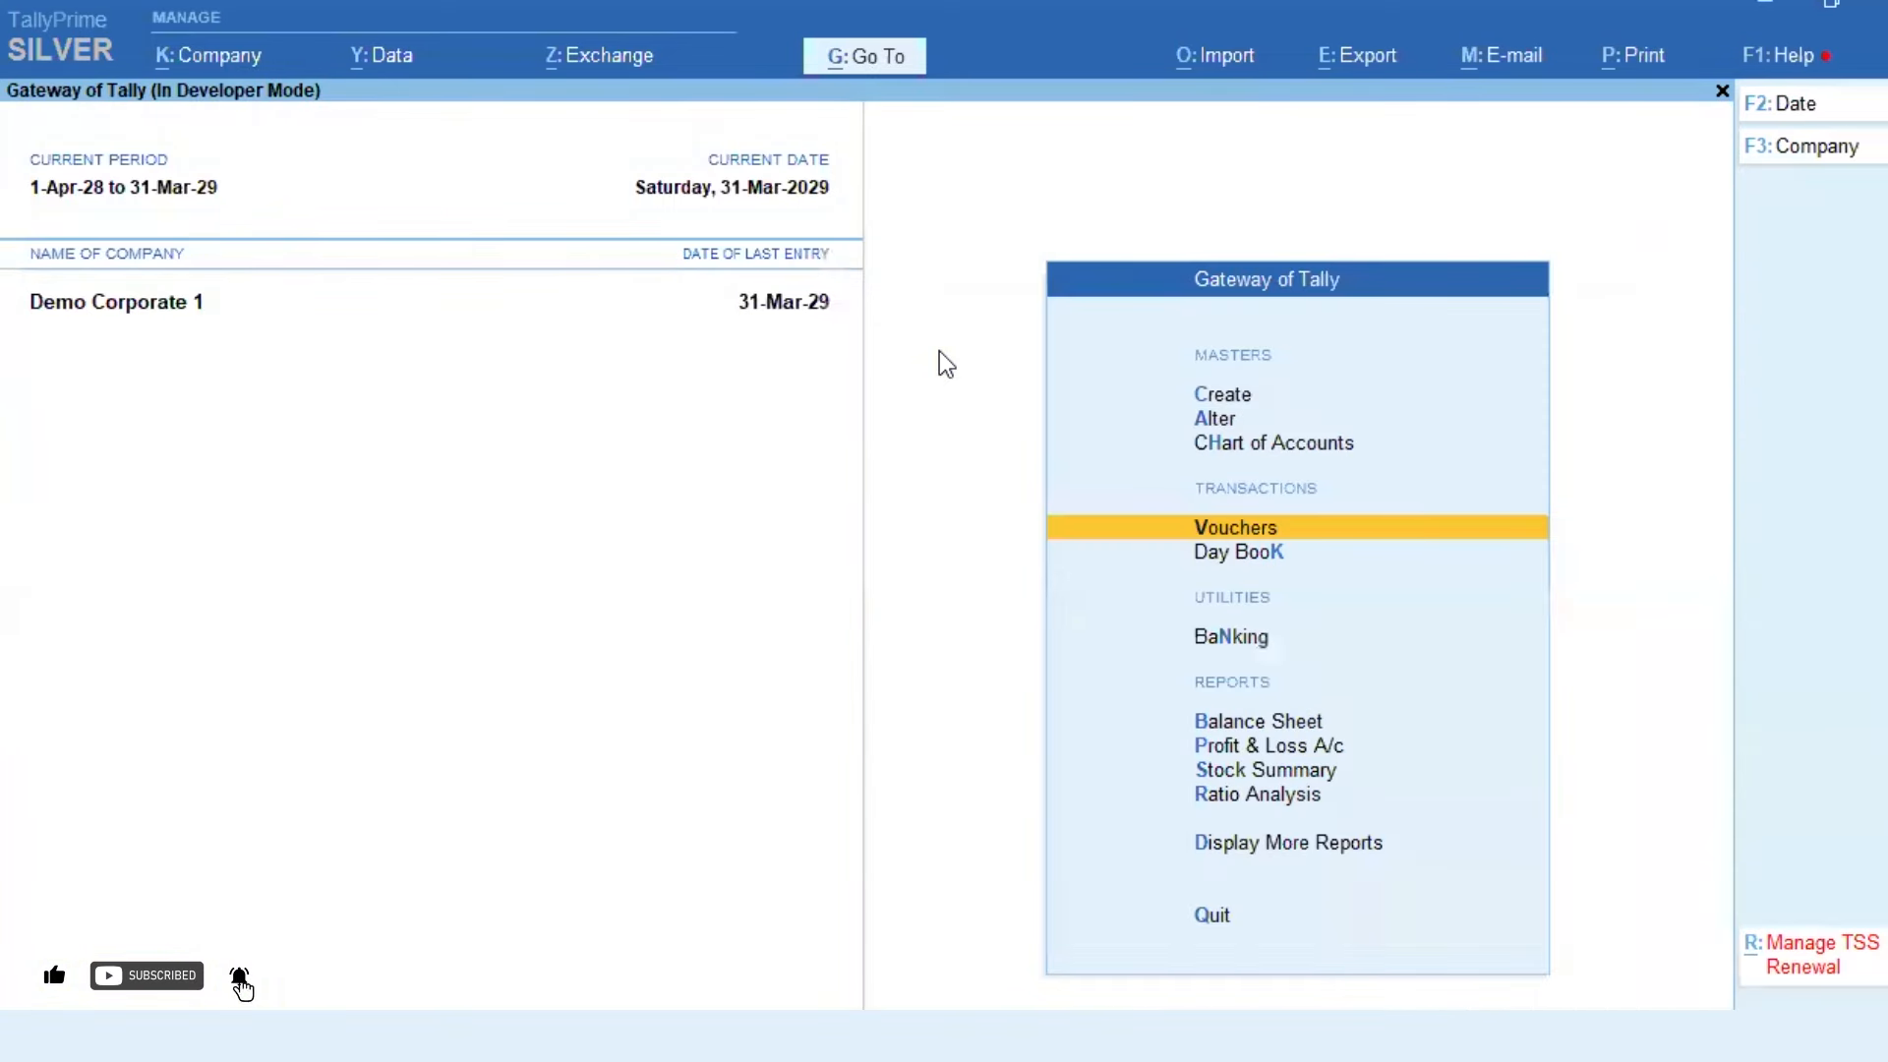